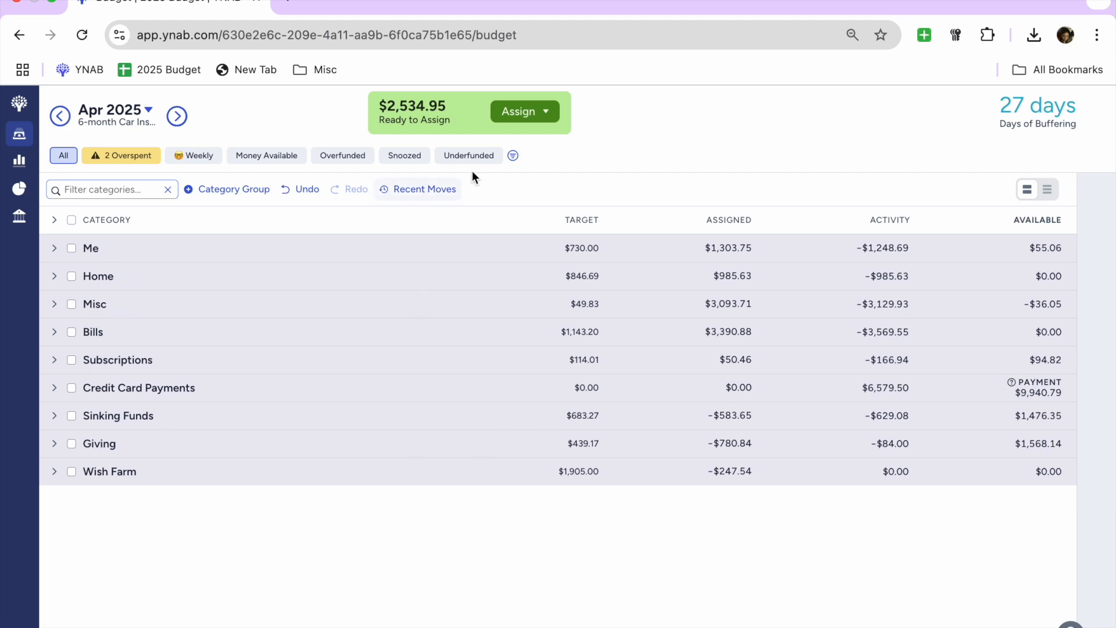
Show only the snoozed categories for April 2025 with all groups expanded and examine their targets and available amounts.
{"action": "left_click", "coordinate": [407, 167]}
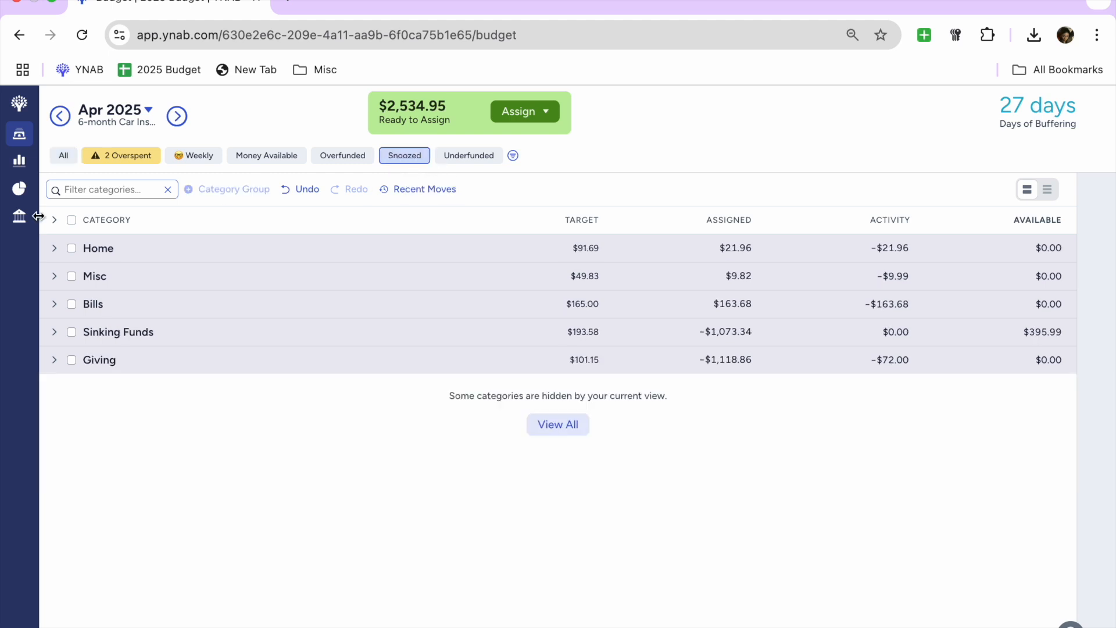
{"action": "left_click", "coordinate": [54, 220]}
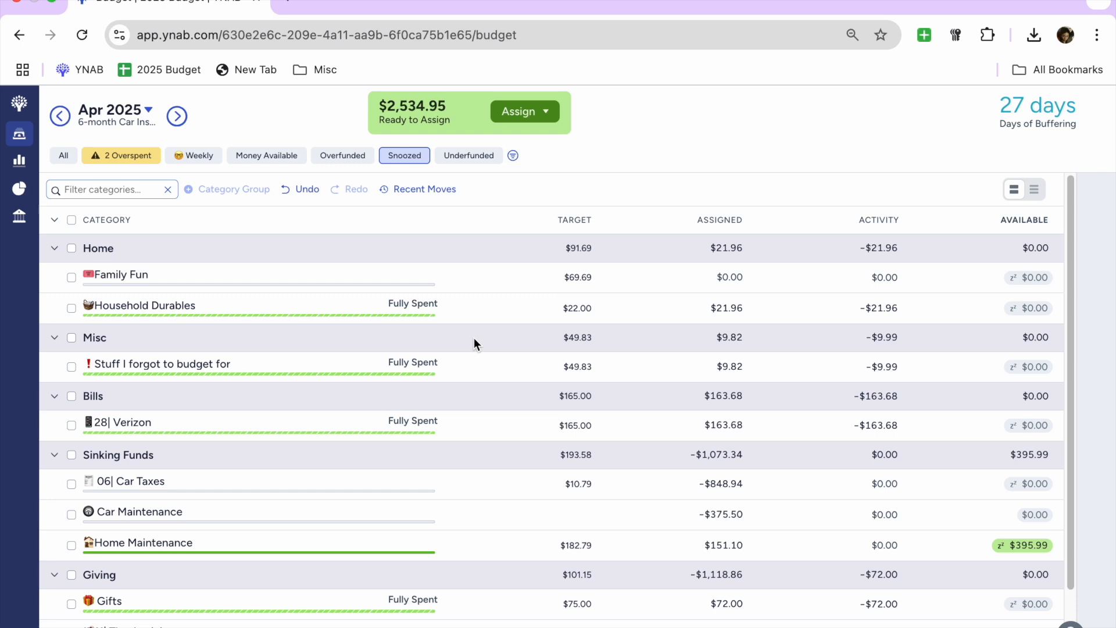
{"action": "scroll", "coordinate": [493, 351], "scroll_direction": "down", "scroll_amount": 3}
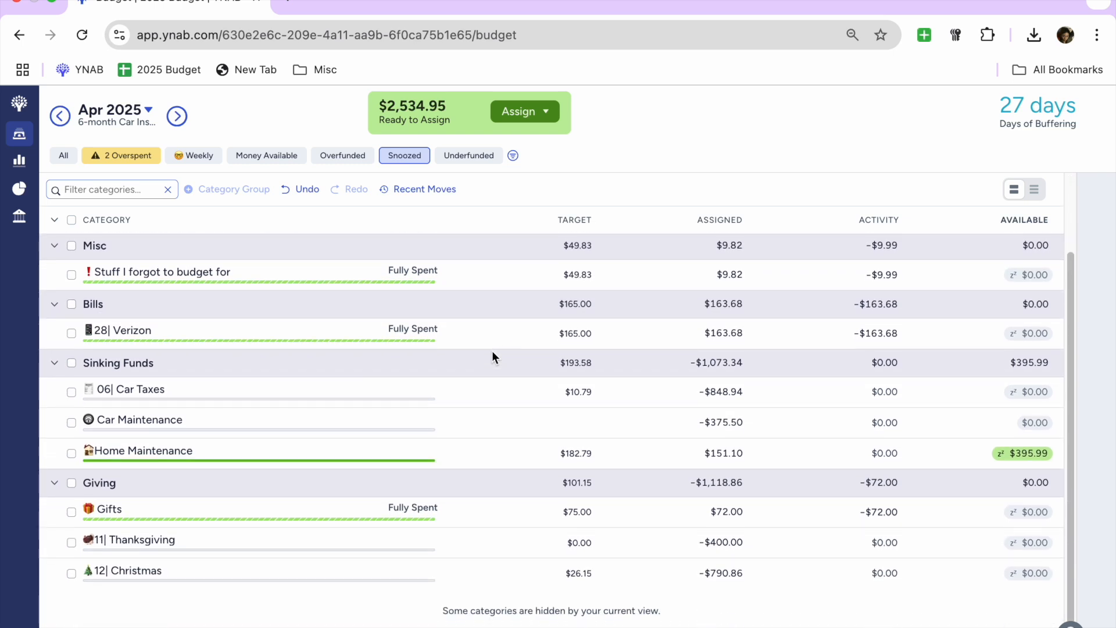
{"action": "scroll", "coordinate": [581, 354], "scroll_direction": "down", "scroll_amount": 1}
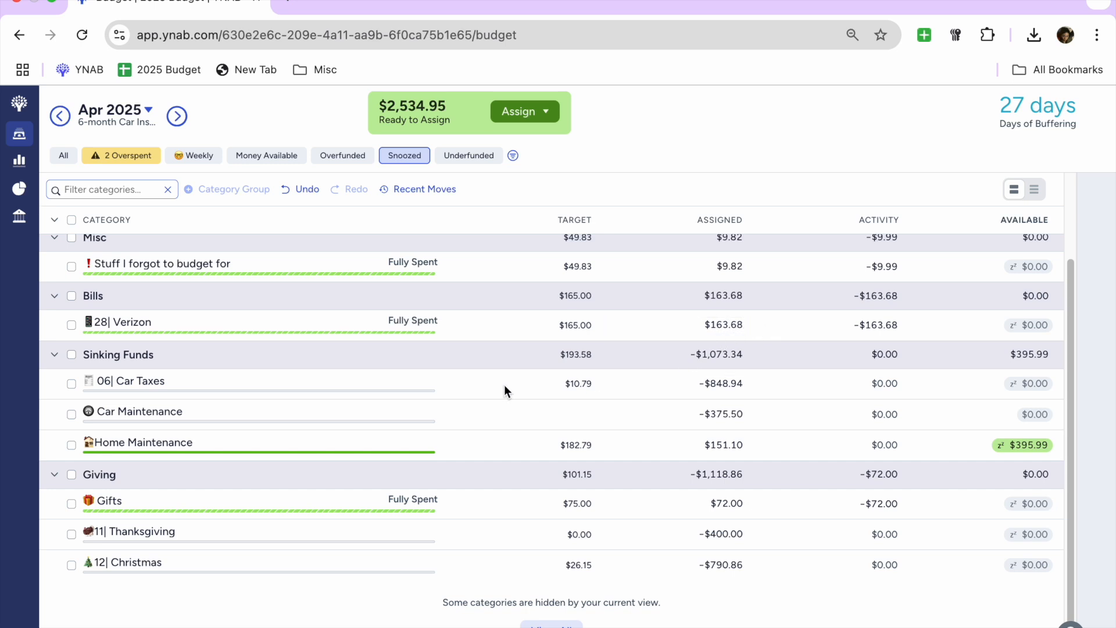
{"action": "left_click", "coordinate": [665, 446]}
{"action": "key", "text": "Escape"}
{"action": "left_click", "coordinate": [625, 560]}
{"action": "left_click", "coordinate": [615, 543]}
{"action": "scroll", "coordinate": [614, 545], "scroll_direction": "up", "scroll_amount": 1}
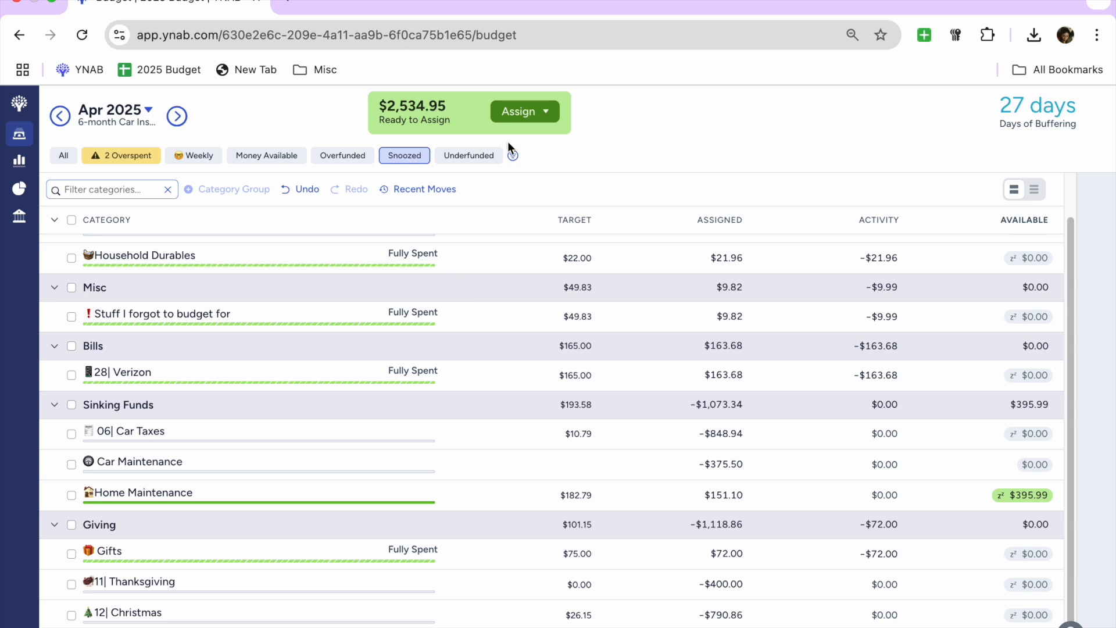
Show only the underfunded categories and expand the Credit Card Payments and Me groups to examine them.
{"action": "left_click", "coordinate": [469, 166]}
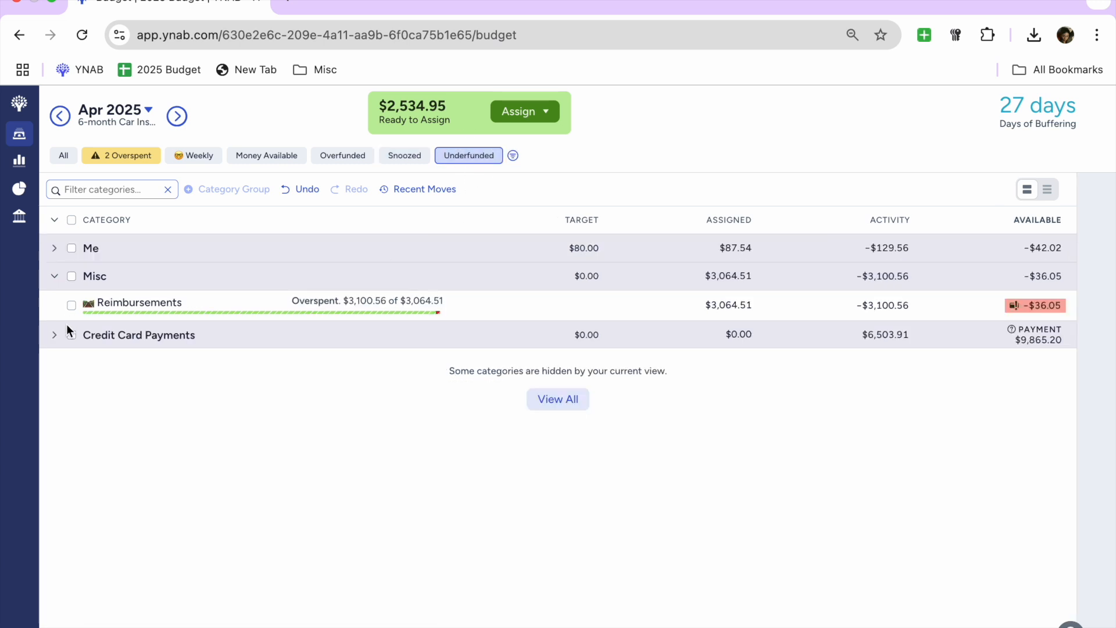
{"action": "left_click", "coordinate": [55, 336]}
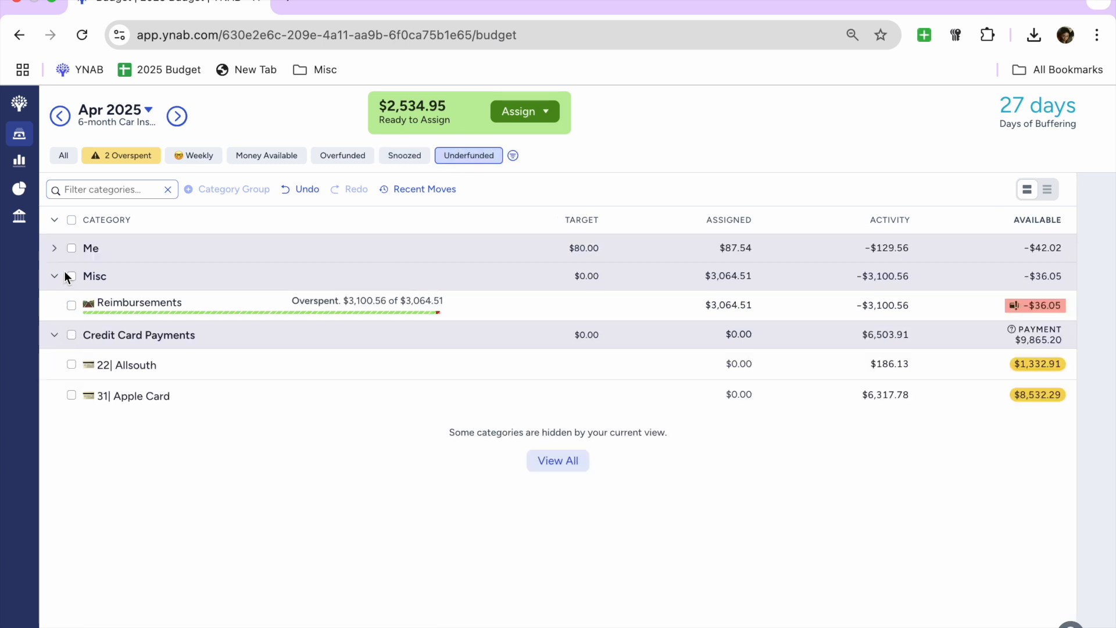
{"action": "left_click", "coordinate": [54, 250]}
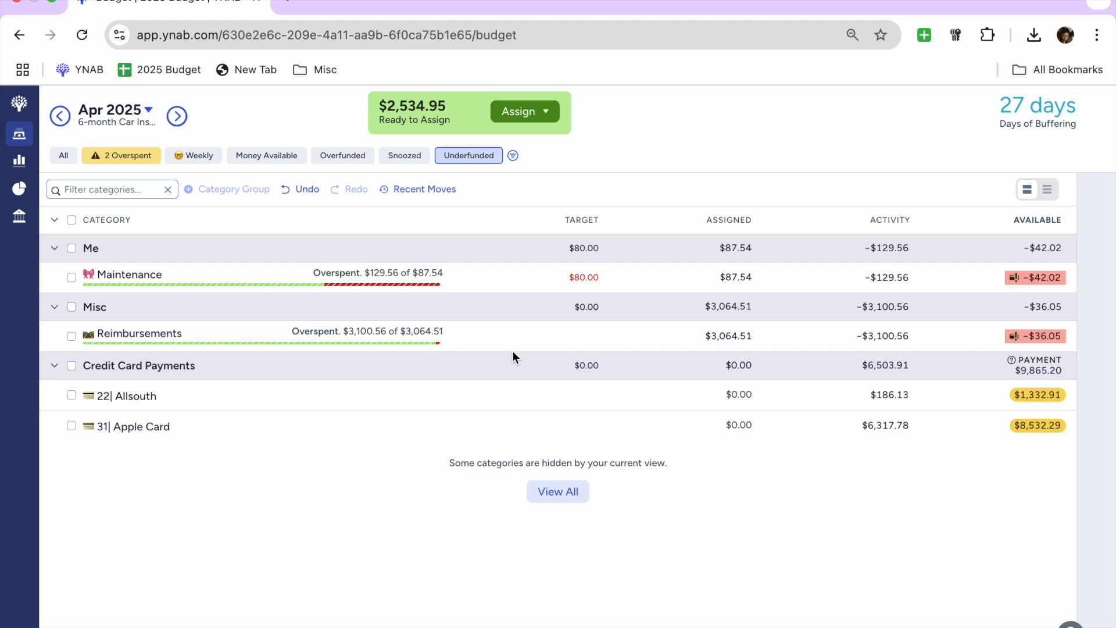
View all categories with their groups collapsed and check the May 2025 budget before returning to April 2025.
{"action": "left_click", "coordinate": [64, 157]}
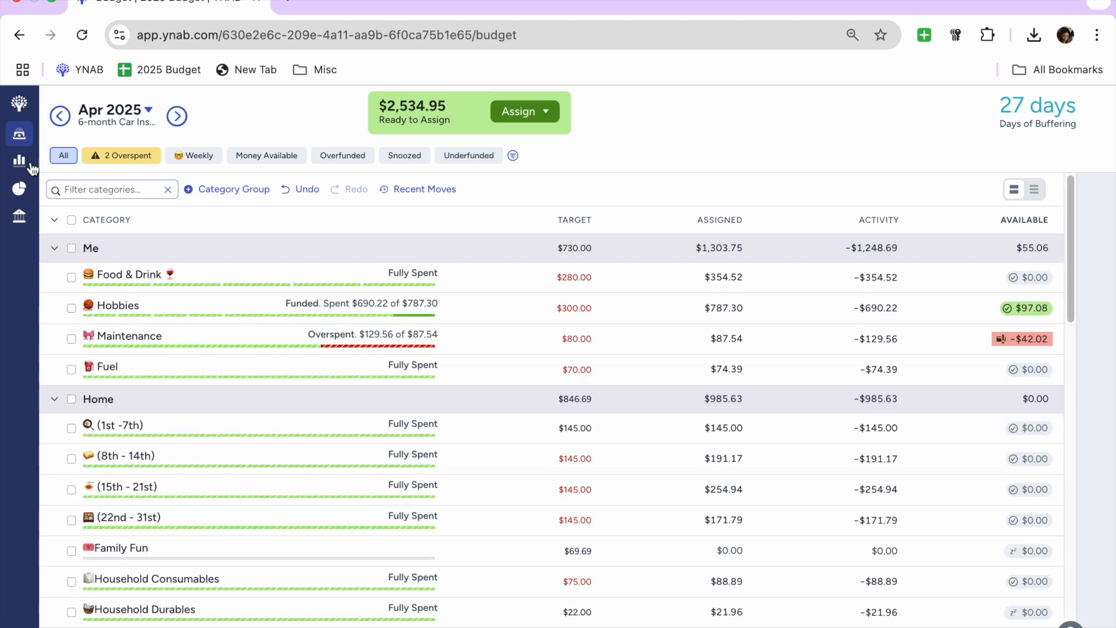
{"action": "left_click", "coordinate": [54, 222]}
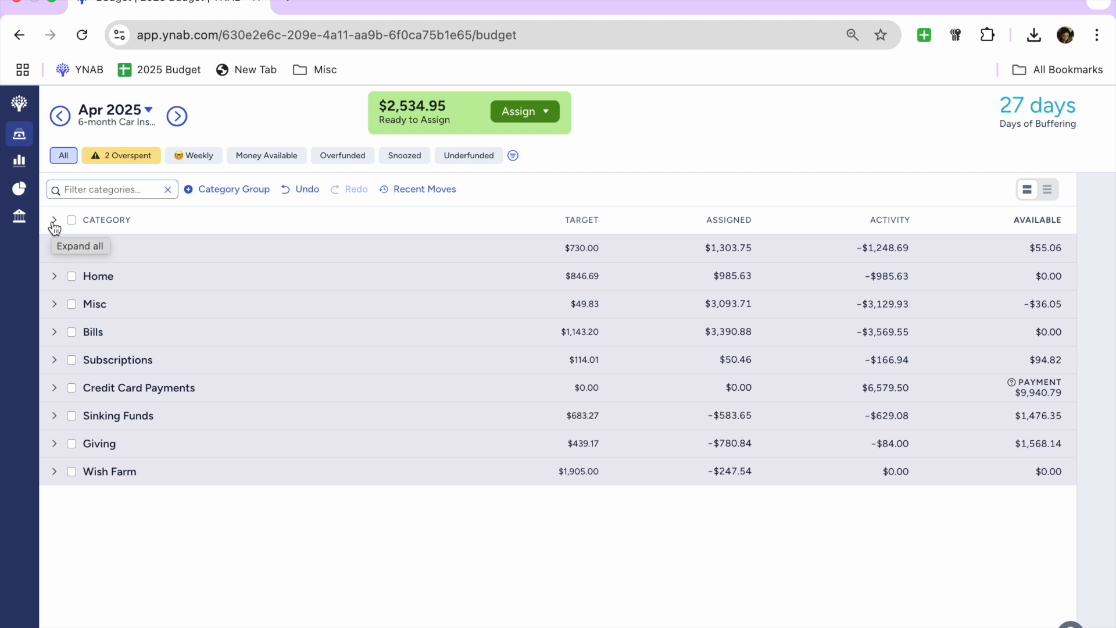
{"action": "left_click", "coordinate": [183, 120]}
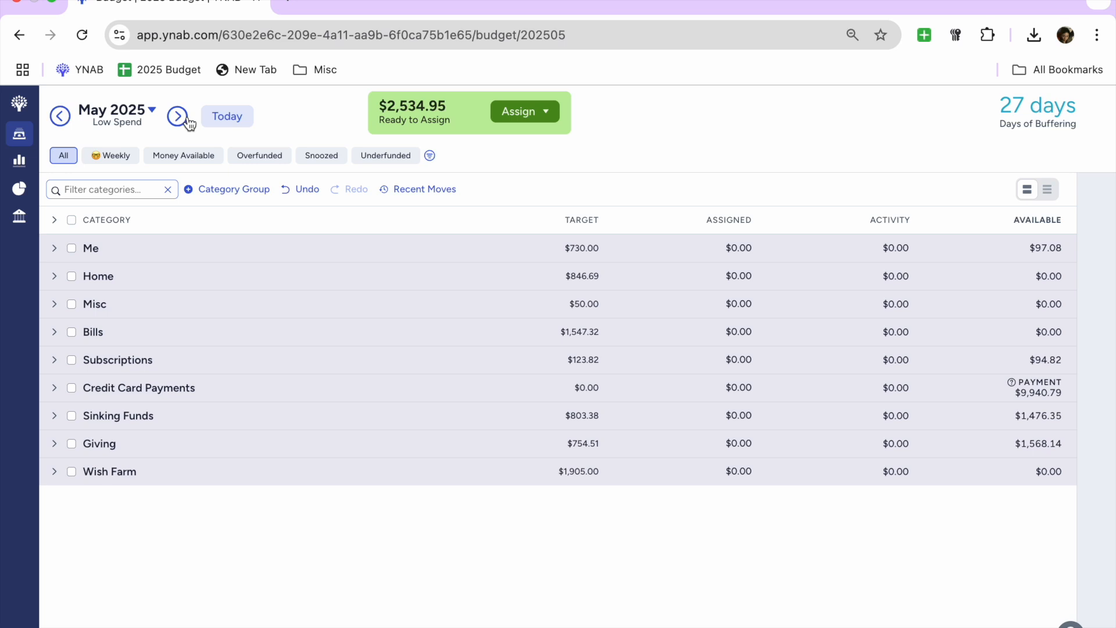
{"action": "left_click", "coordinate": [61, 116]}
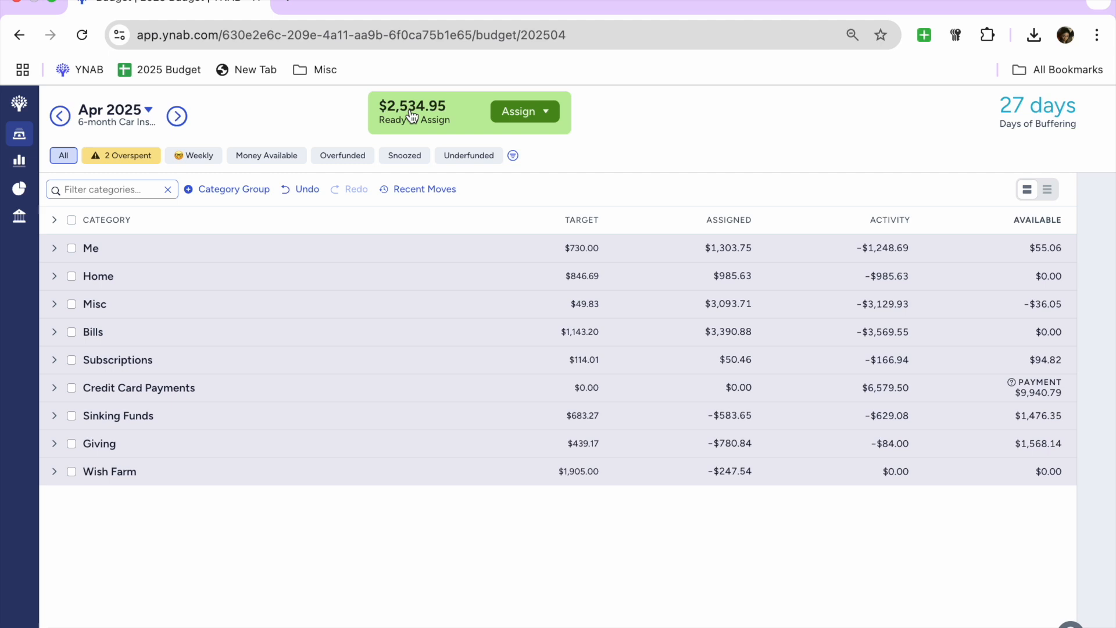
Filter to the overspent categories and cover the Reimbursements overspending in Misc with money from Ready to Assign.
{"action": "left_click", "coordinate": [144, 162]}
{"action": "left_click", "coordinate": [117, 277]}
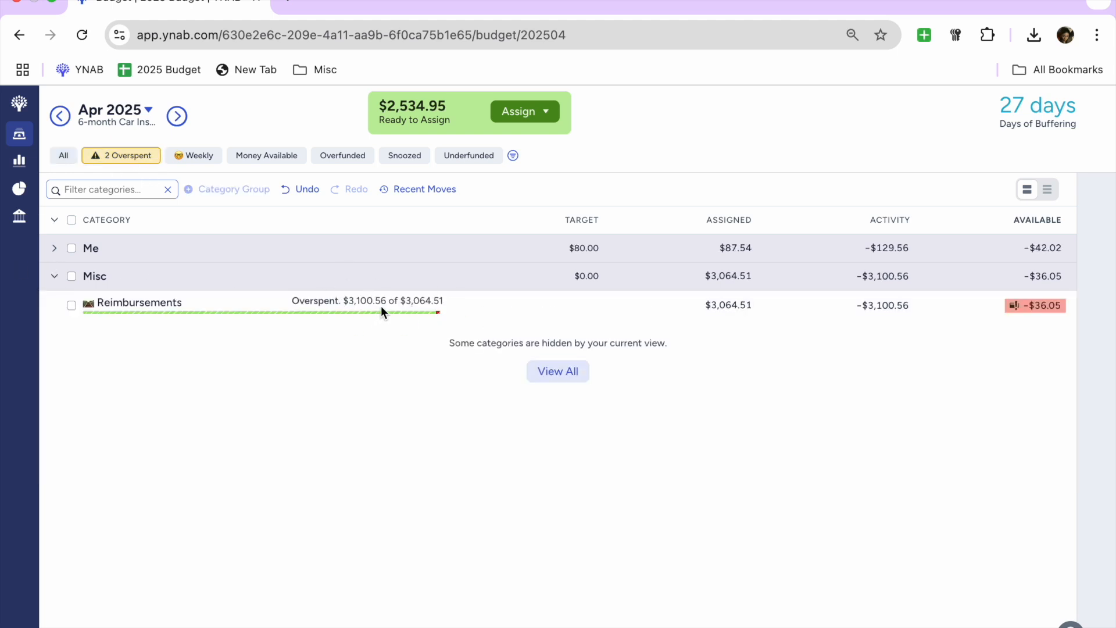
{"action": "left_click", "coordinate": [1024, 306]}
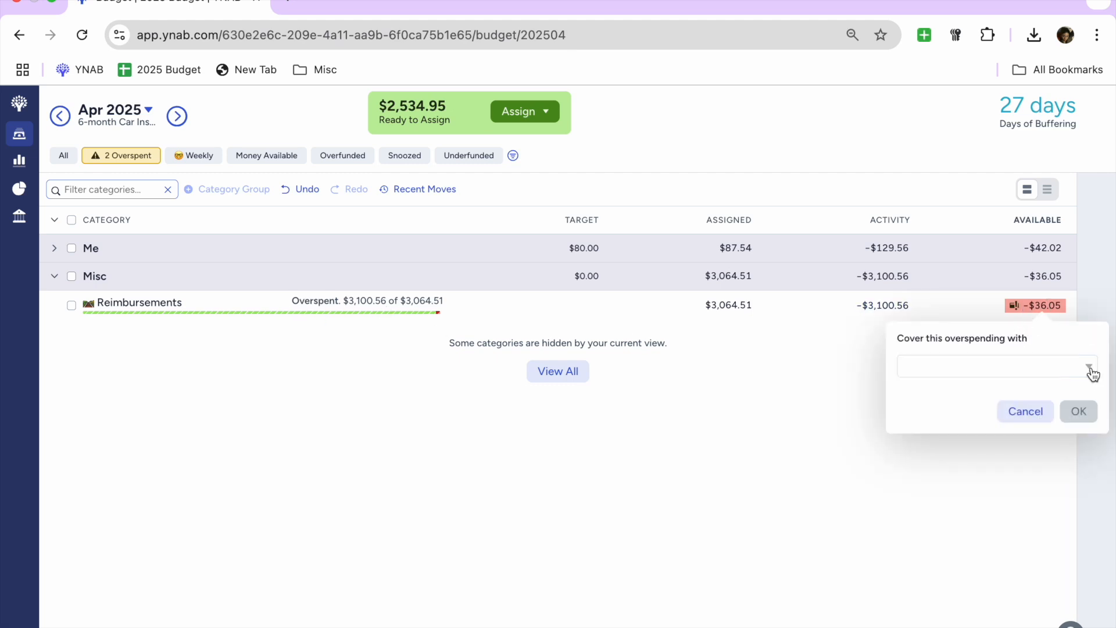
{"action": "left_click", "coordinate": [1025, 367]}
{"action": "type", "text": "re"}
{"action": "left_click", "coordinate": [1008, 445]}
{"action": "left_click", "coordinate": [1078, 412]}
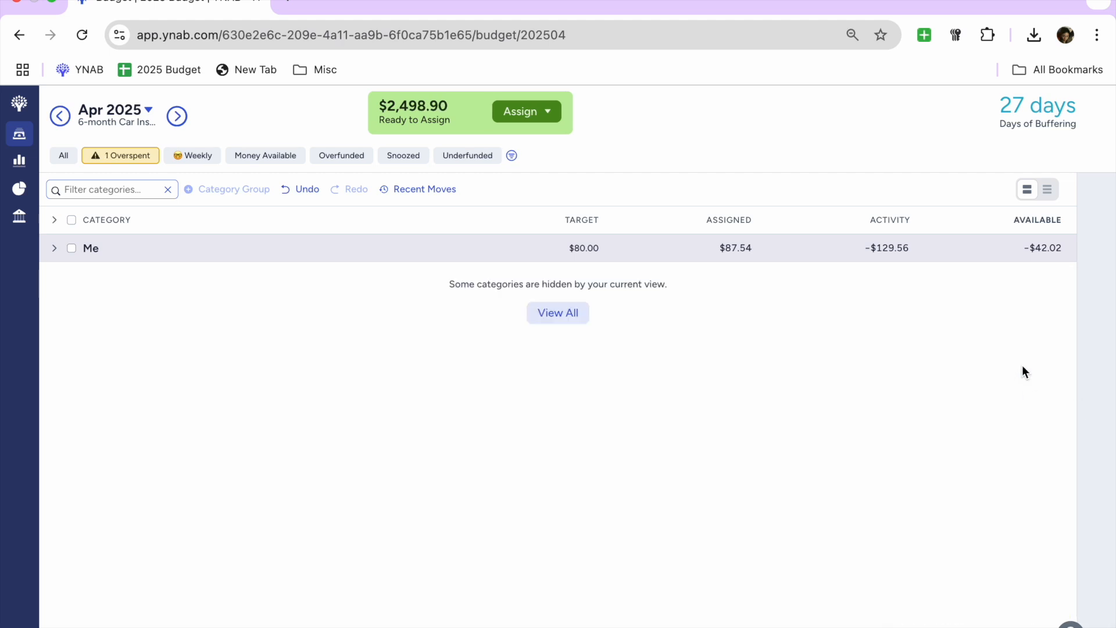
Cover the overspending of the Maintenance category in the Me group with money from Ready to Assign.
{"action": "left_click", "coordinate": [54, 250]}
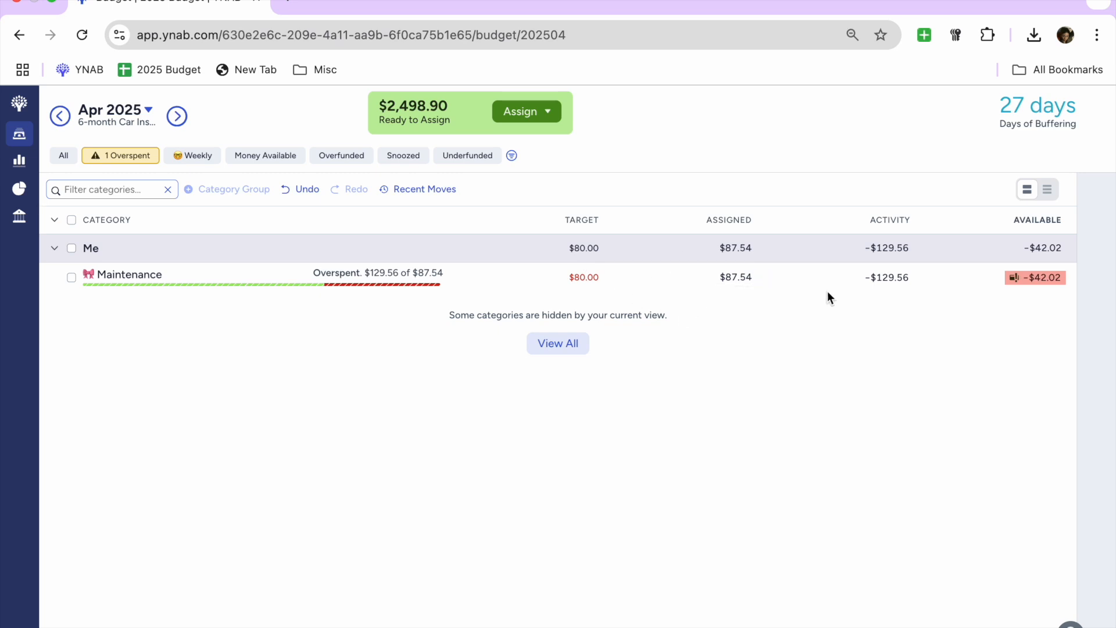
{"action": "left_click", "coordinate": [1047, 282]}
{"action": "type", "text": "read"}
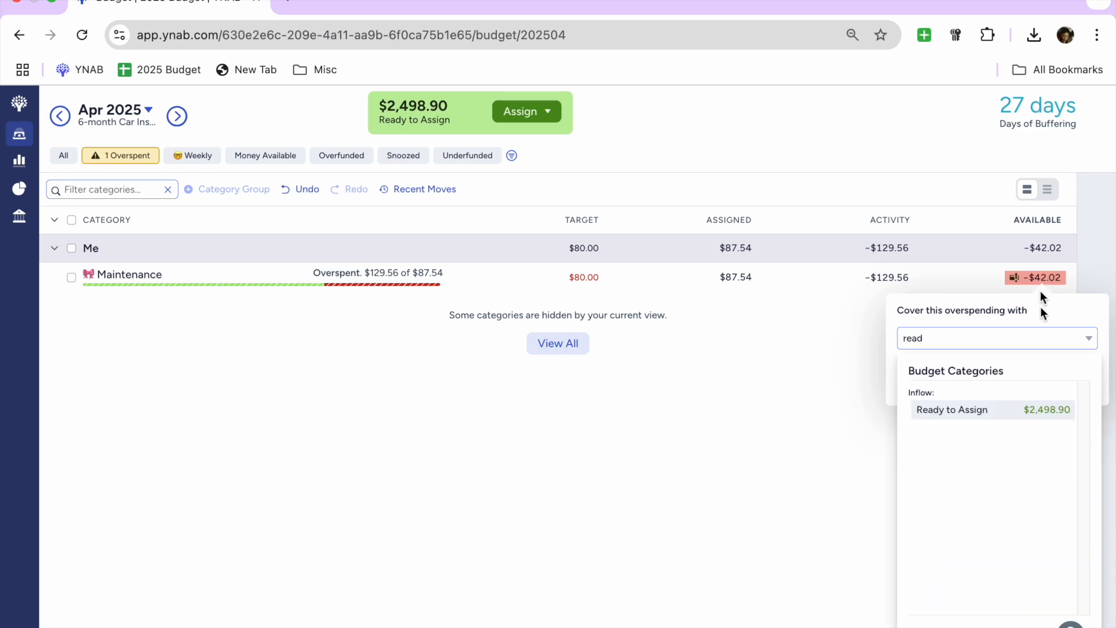
{"action": "left_click", "coordinate": [994, 417]}
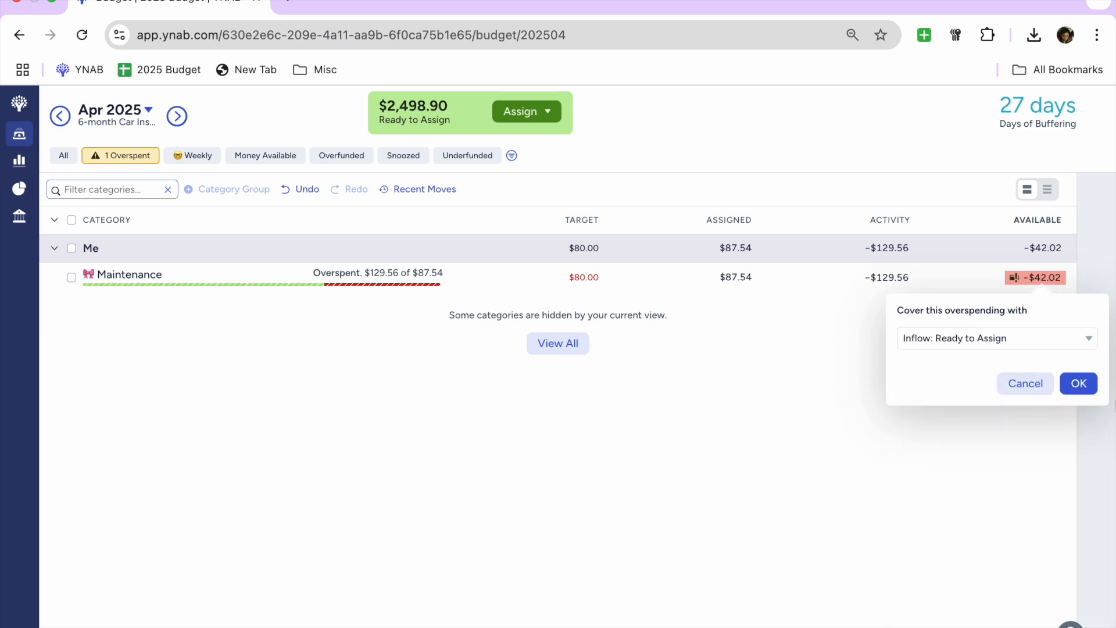
{"action": "left_click", "coordinate": [1076, 382]}
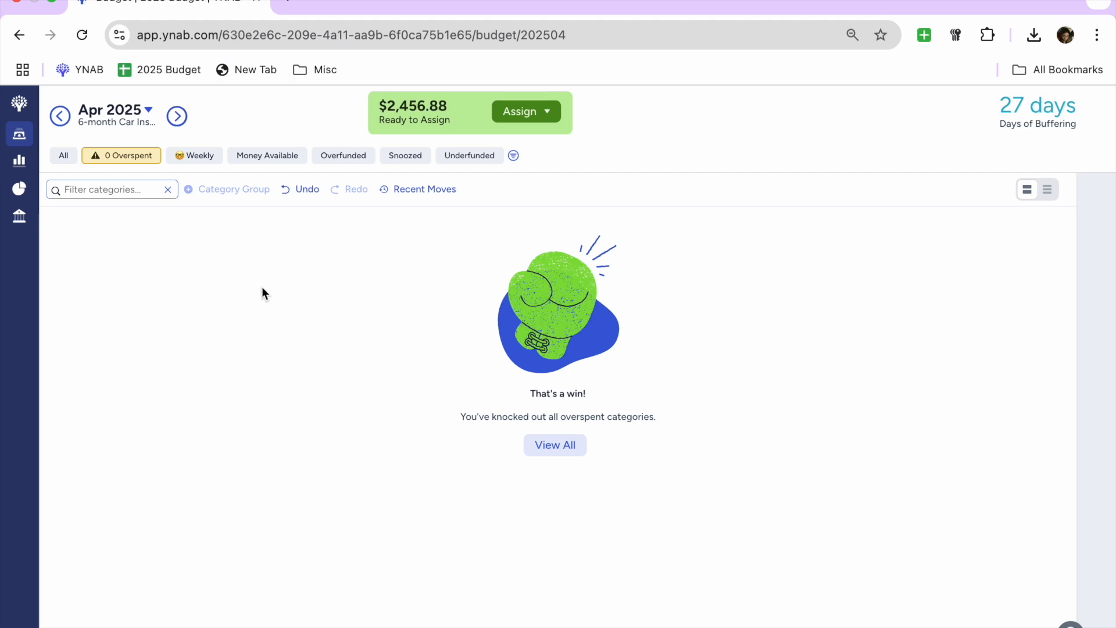
Show all categories and apply Reduce Overfunding to the Hobbies category only, leaving it deselected.
{"action": "left_click", "coordinate": [64, 156]}
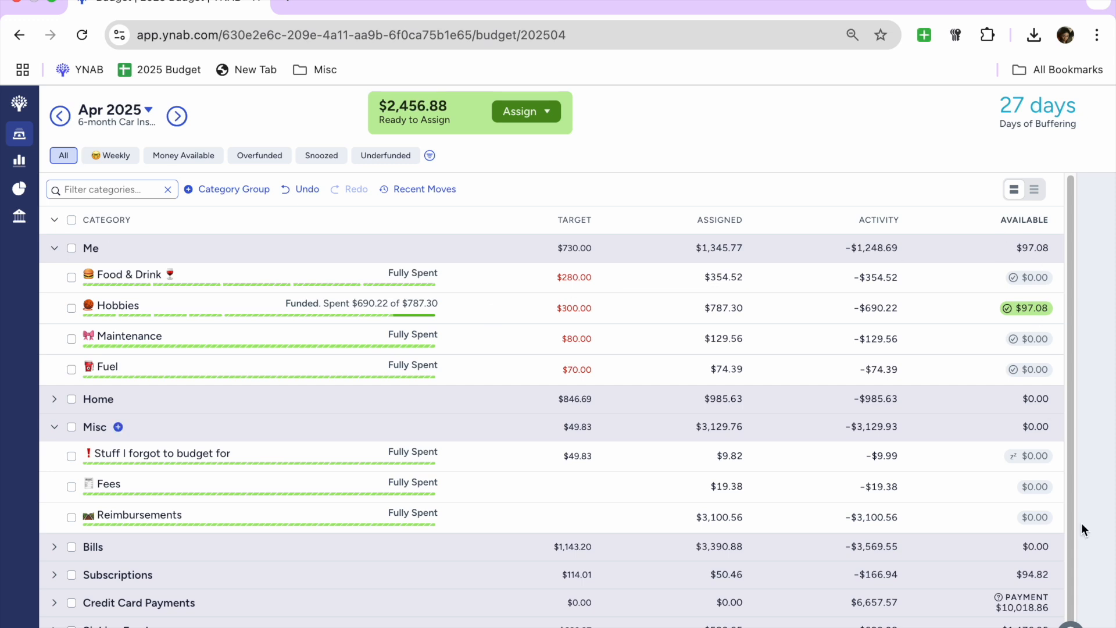
{"action": "left_click", "coordinate": [1093, 407]}
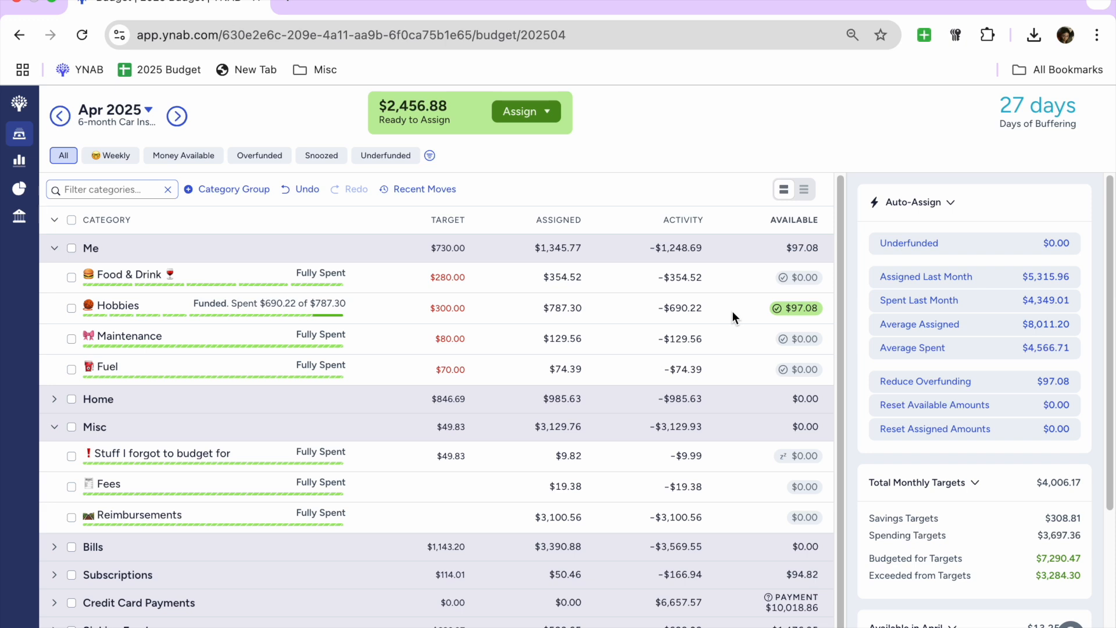
{"action": "left_click", "coordinate": [72, 309]}
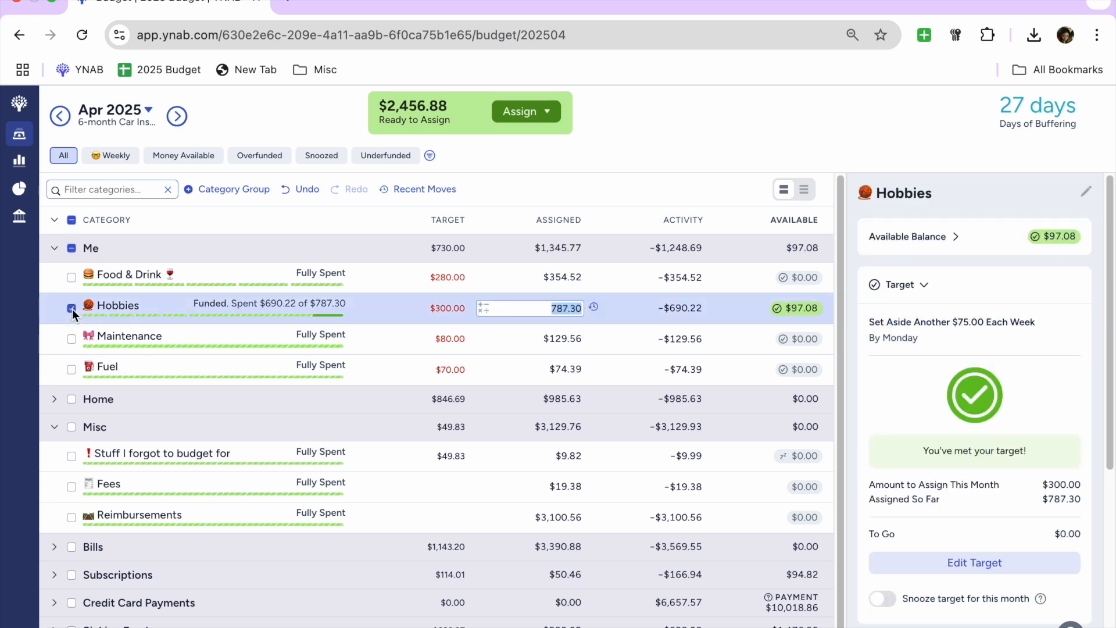
{"action": "scroll", "coordinate": [967, 348], "scroll_direction": "down", "scroll_amount": 1}
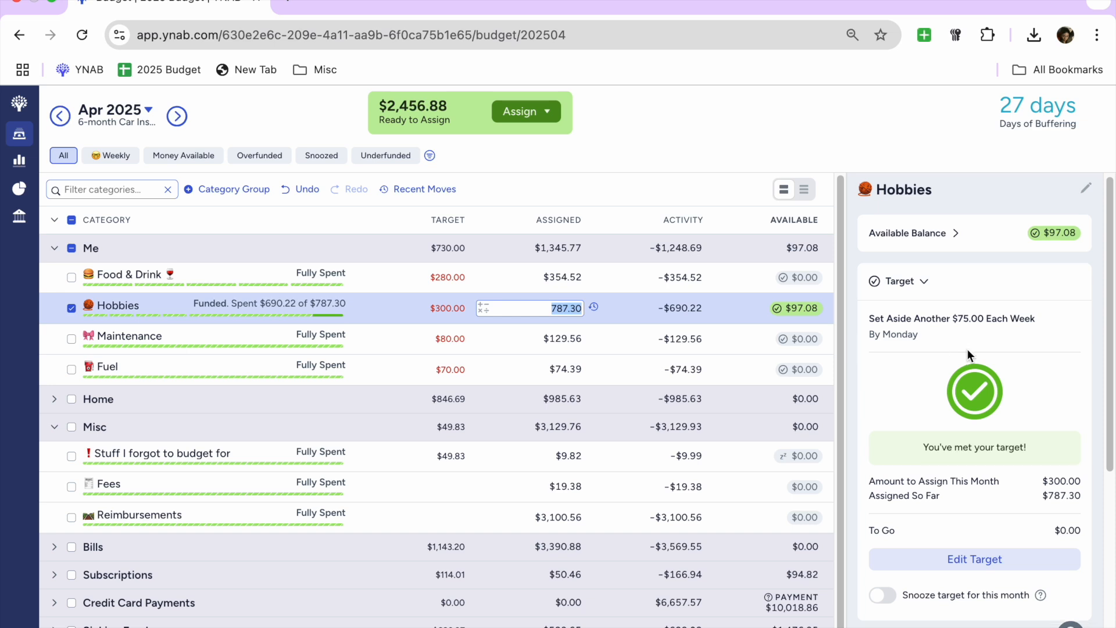
{"action": "scroll", "coordinate": [967, 349], "scroll_direction": "down", "scroll_amount": 2}
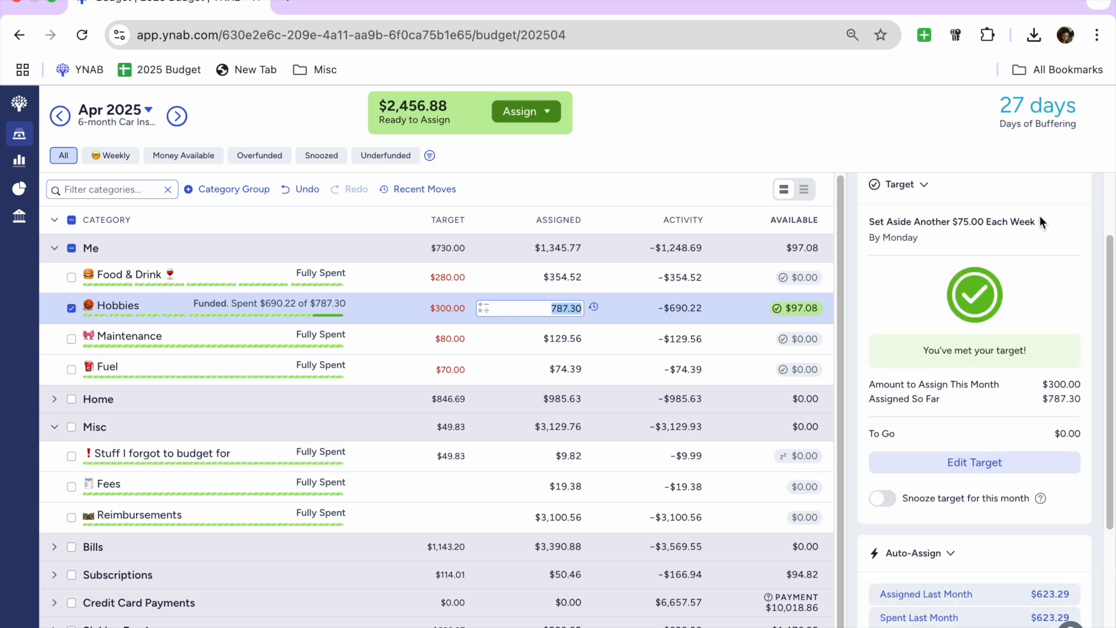
{"action": "scroll", "coordinate": [1072, 375], "scroll_direction": "down", "scroll_amount": 3}
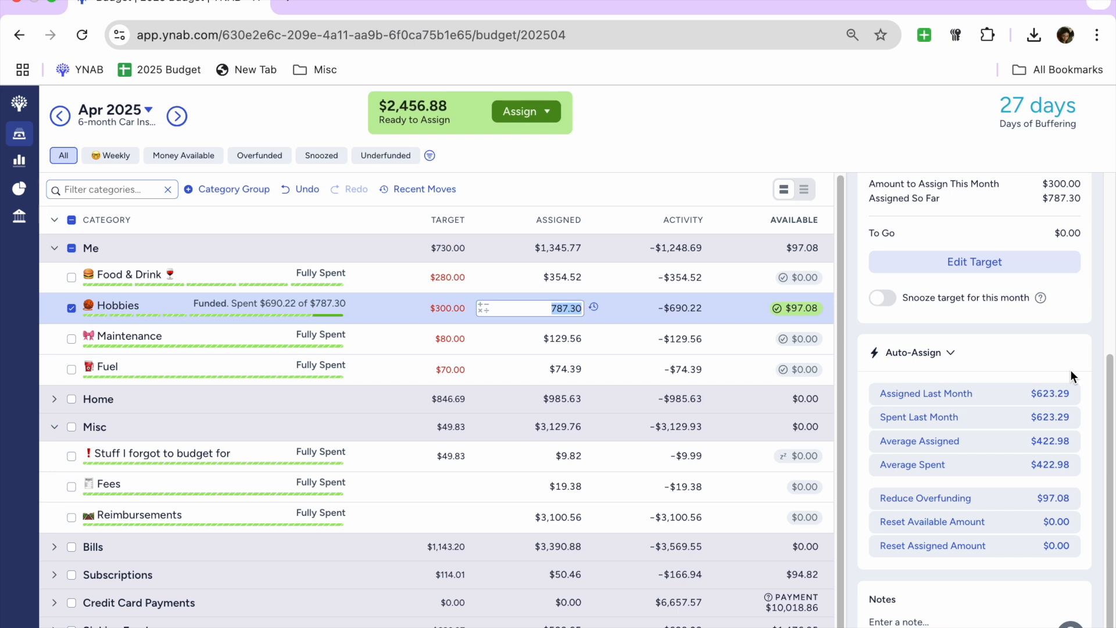
{"action": "left_click", "coordinate": [1015, 510]}
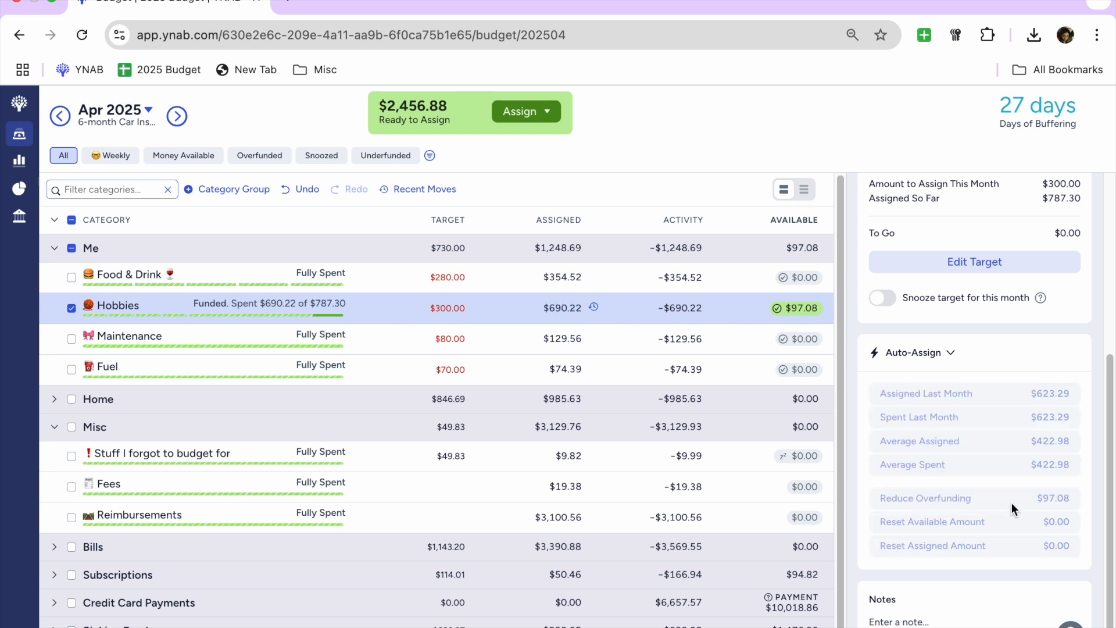
{"action": "left_click", "coordinate": [85, 314]}
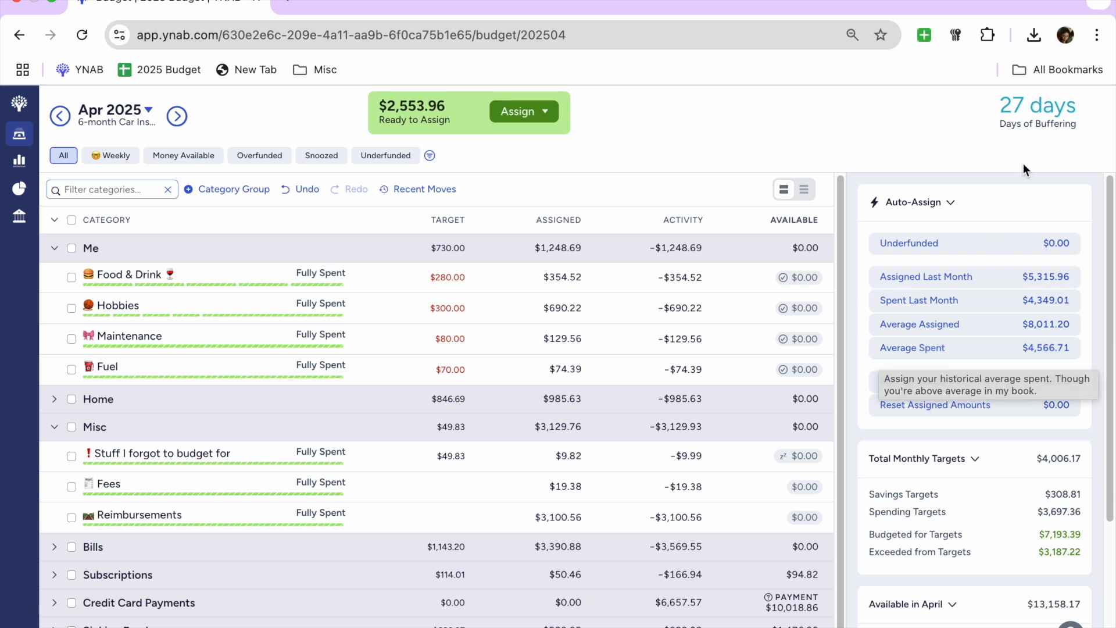
Expand the Home group and examine the available amounts of the Home and Misc categories.
{"action": "mouse_move", "coordinate": [1025, 112]}
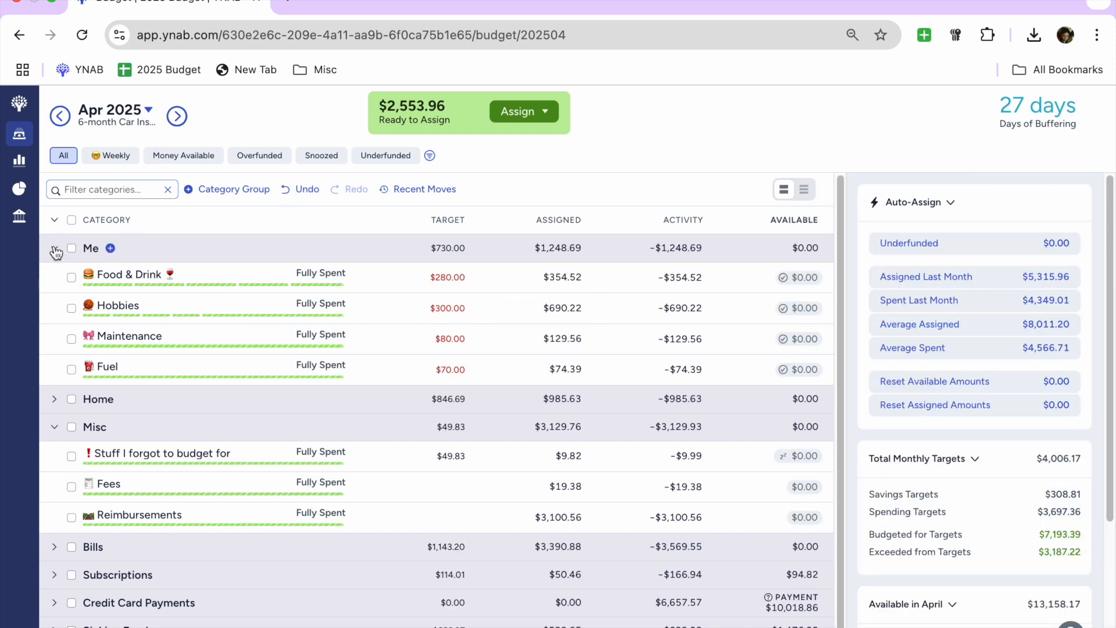
{"action": "left_click", "coordinate": [53, 398]}
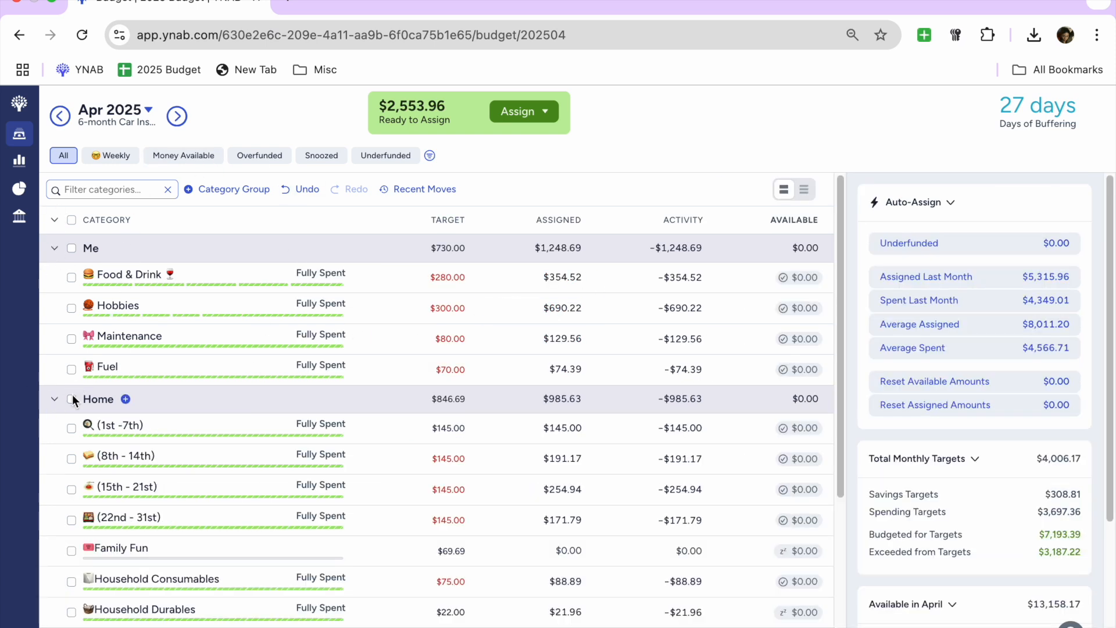
{"action": "scroll", "coordinate": [167, 385], "scroll_direction": "down", "scroll_amount": 1}
{"action": "scroll", "coordinate": [168, 383], "scroll_direction": "down", "scroll_amount": 2}
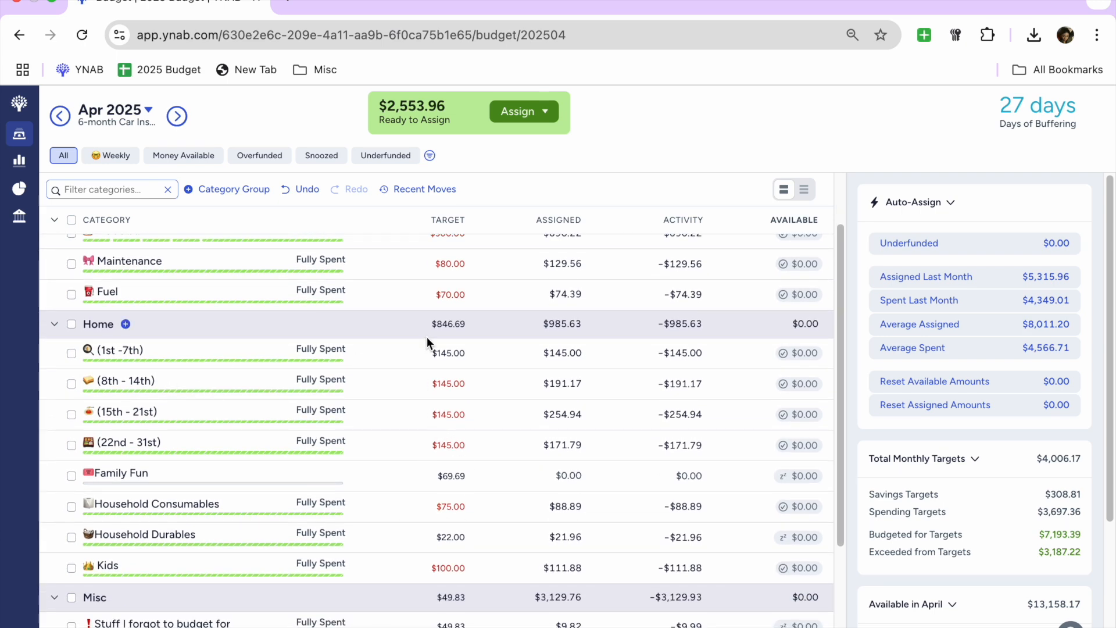
{"action": "scroll", "coordinate": [427, 372], "scroll_direction": "down", "scroll_amount": 2}
{"action": "scroll", "coordinate": [427, 373], "scroll_direction": "down", "scroll_amount": 3}
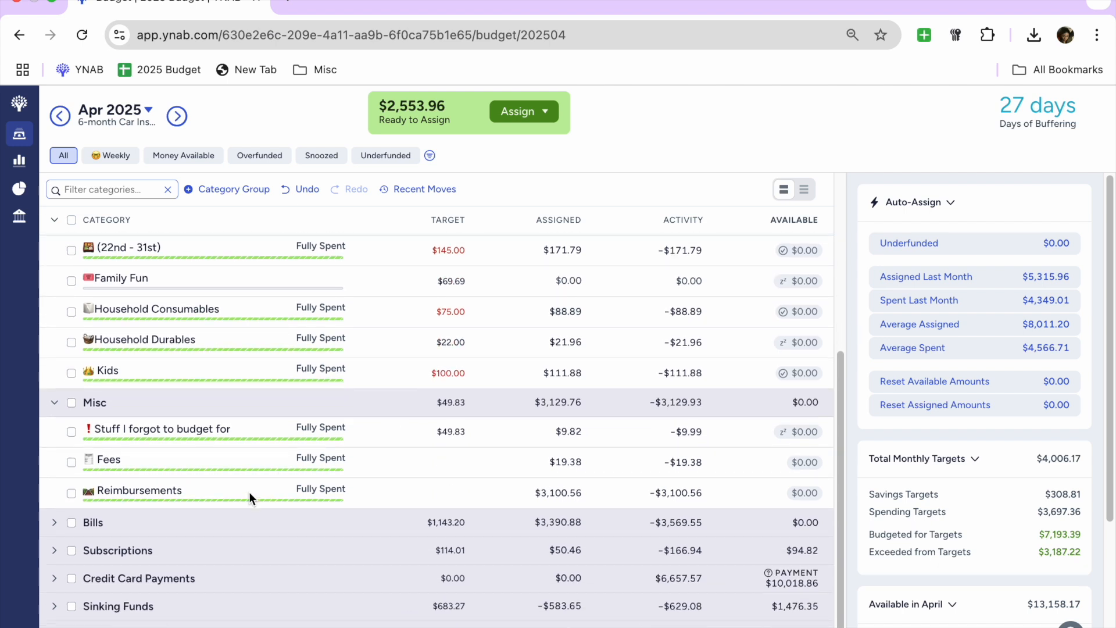
Expand the Bills, Subscriptions and Credit Card Payments groups and examine the money available in their categories.
{"action": "left_click", "coordinate": [54, 522]}
{"action": "scroll", "coordinate": [263, 500], "scroll_direction": "down", "scroll_amount": 4}
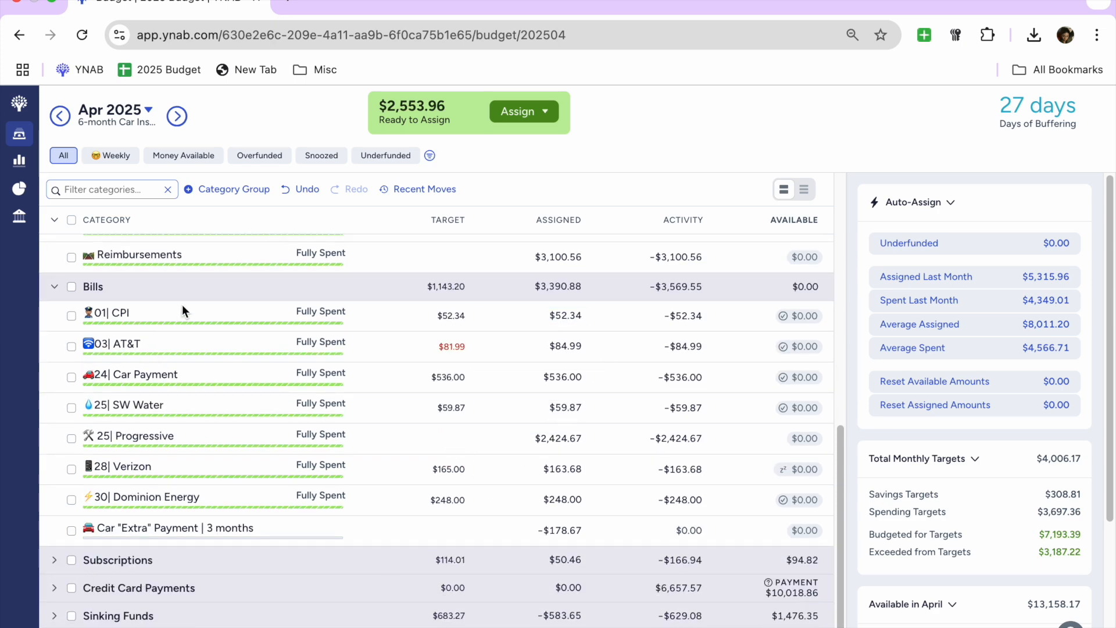
{"action": "left_click", "coordinate": [54, 562]}
{"action": "scroll", "coordinate": [297, 504], "scroll_direction": "down", "scroll_amount": 2}
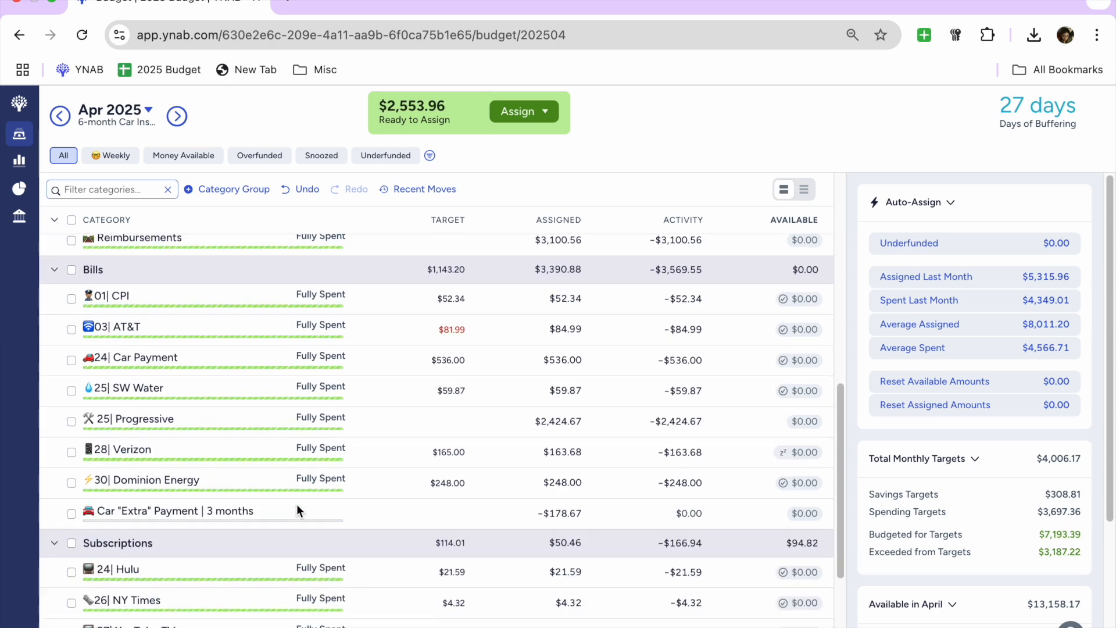
{"action": "scroll", "coordinate": [297, 510], "scroll_direction": "down", "scroll_amount": 2}
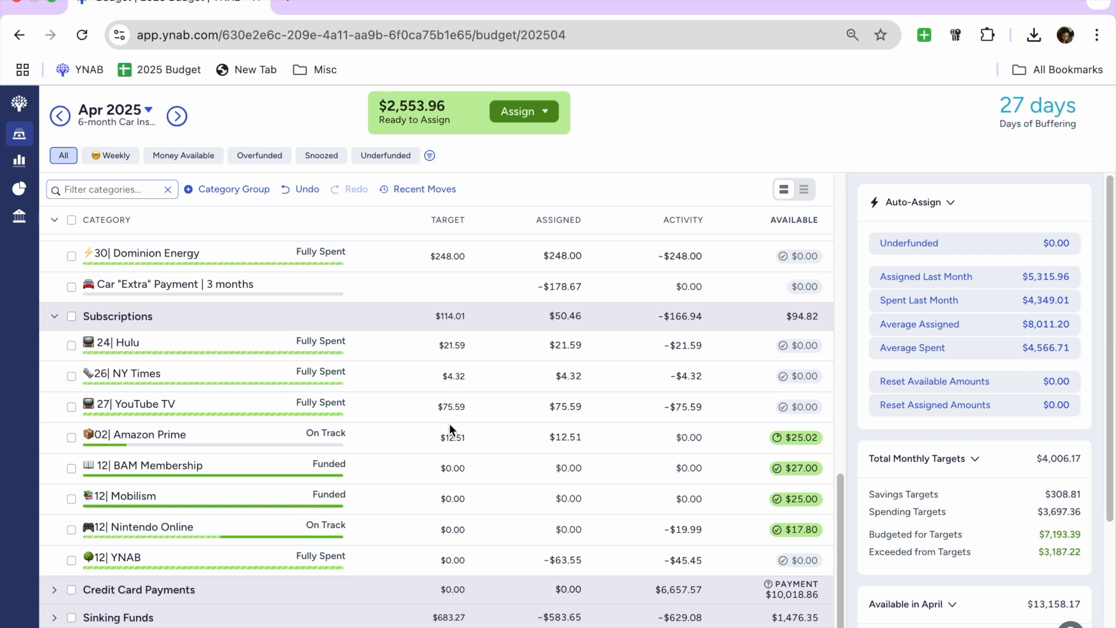
{"action": "scroll", "coordinate": [151, 443], "scroll_direction": "down", "scroll_amount": 1}
{"action": "left_click", "coordinate": [54, 579]}
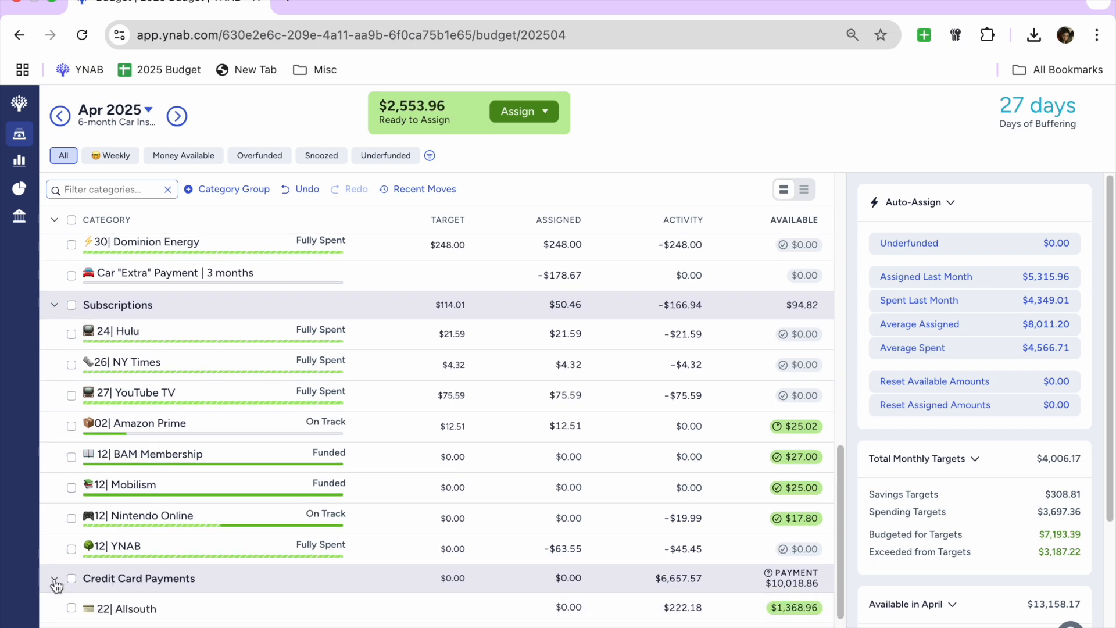
Expand the Sinking Funds group and examine the available amounts in the Sinking Funds, Giving and Wish Farm categories.
{"action": "scroll", "coordinate": [250, 547], "scroll_direction": "down", "scroll_amount": 3}
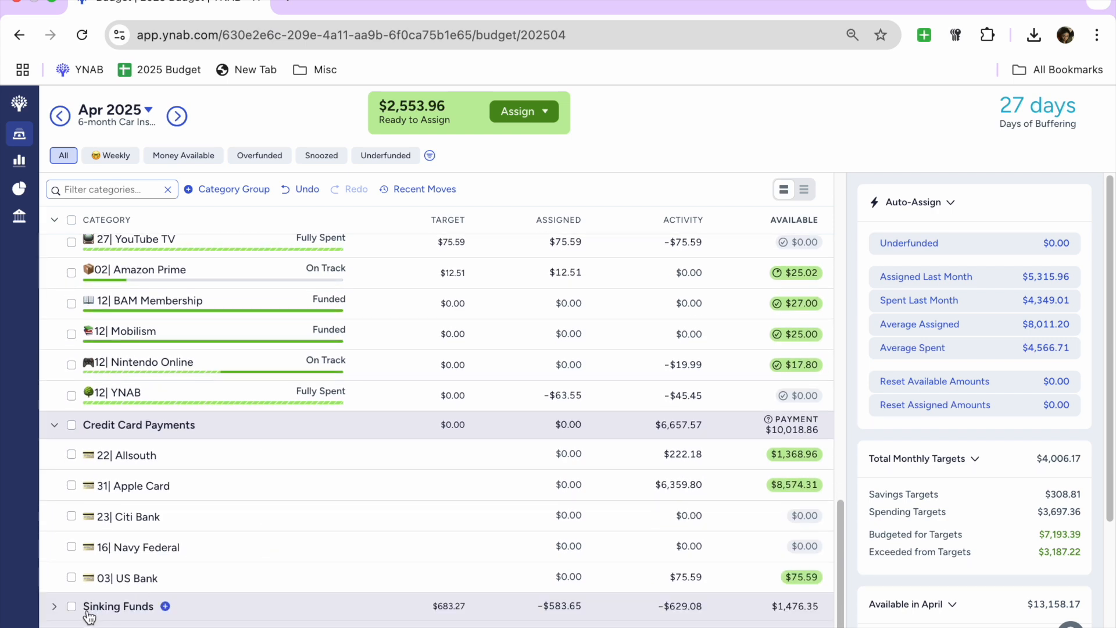
{"action": "left_click", "coordinate": [54, 608]}
{"action": "scroll", "coordinate": [309, 511], "scroll_direction": "down", "scroll_amount": 5}
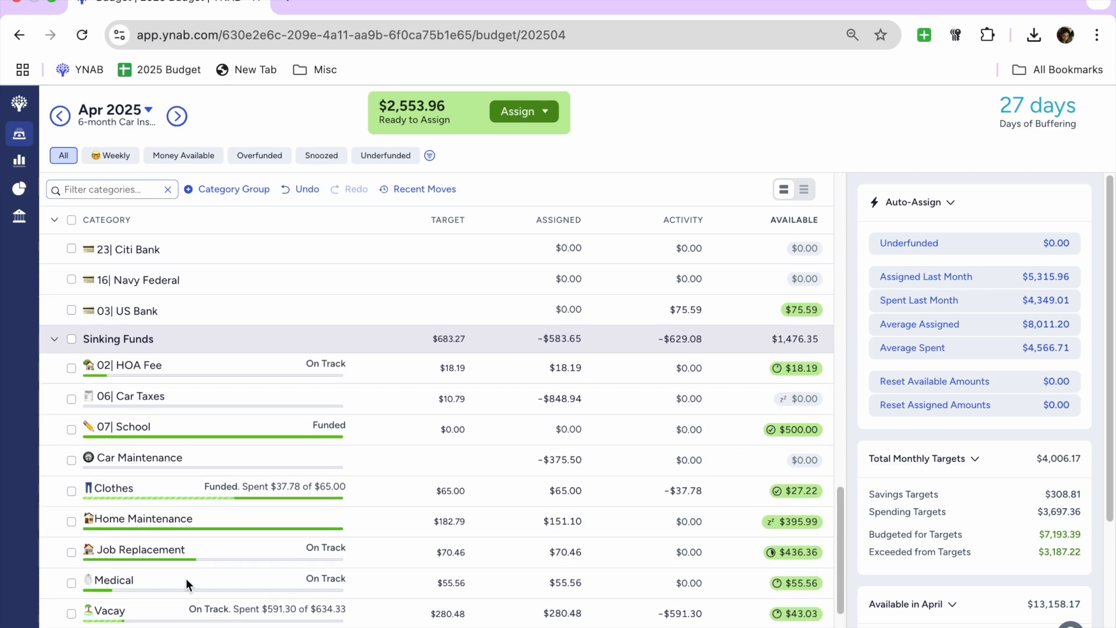
{"action": "scroll", "coordinate": [229, 539], "scroll_direction": "down", "scroll_amount": 4}
{"action": "scroll", "coordinate": [233, 506], "scroll_direction": "down", "scroll_amount": 1}
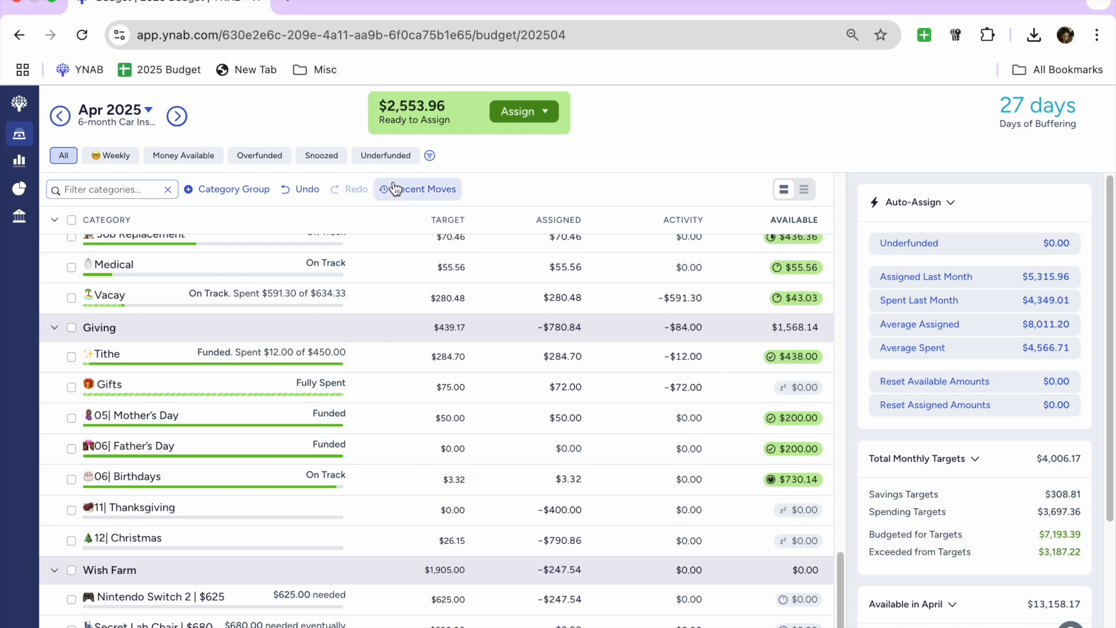
Check April's Overfunded and Underfunded views, and switch to the May 2025 budget with all categories shown.
{"action": "left_click", "coordinate": [254, 161]}
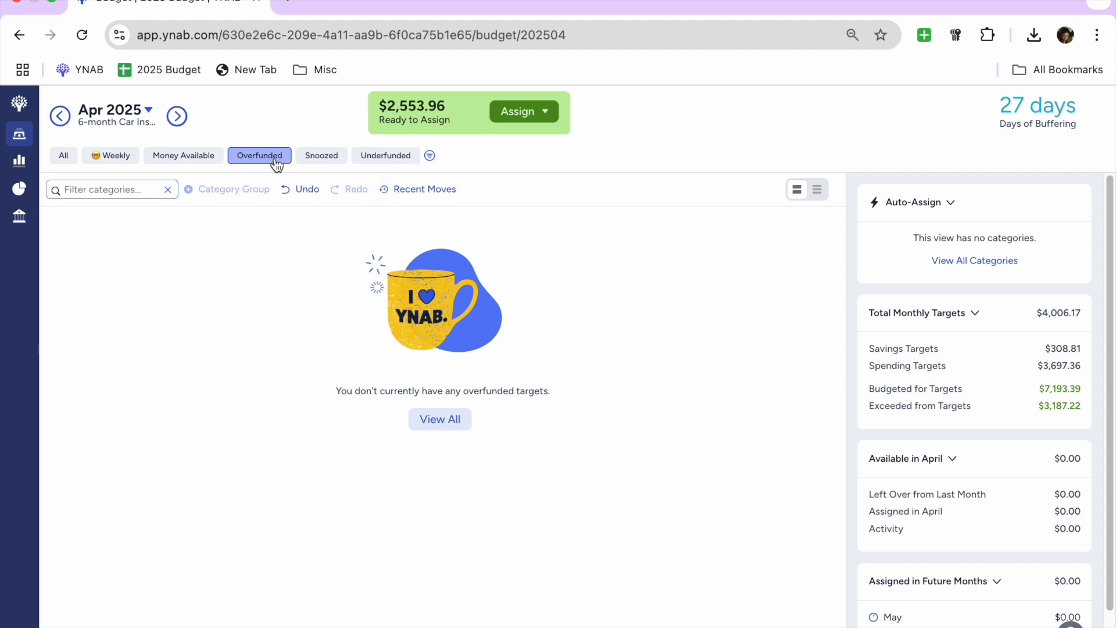
{"action": "left_click", "coordinate": [385, 156]}
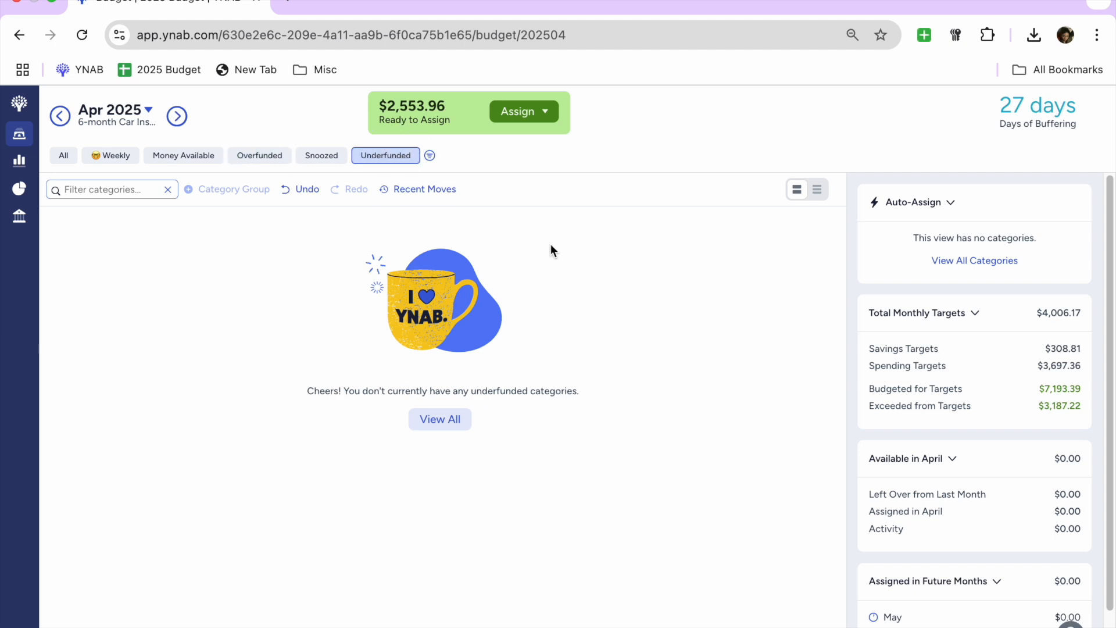
{"action": "left_click", "coordinate": [65, 155]}
{"action": "left_click", "coordinate": [178, 116]}
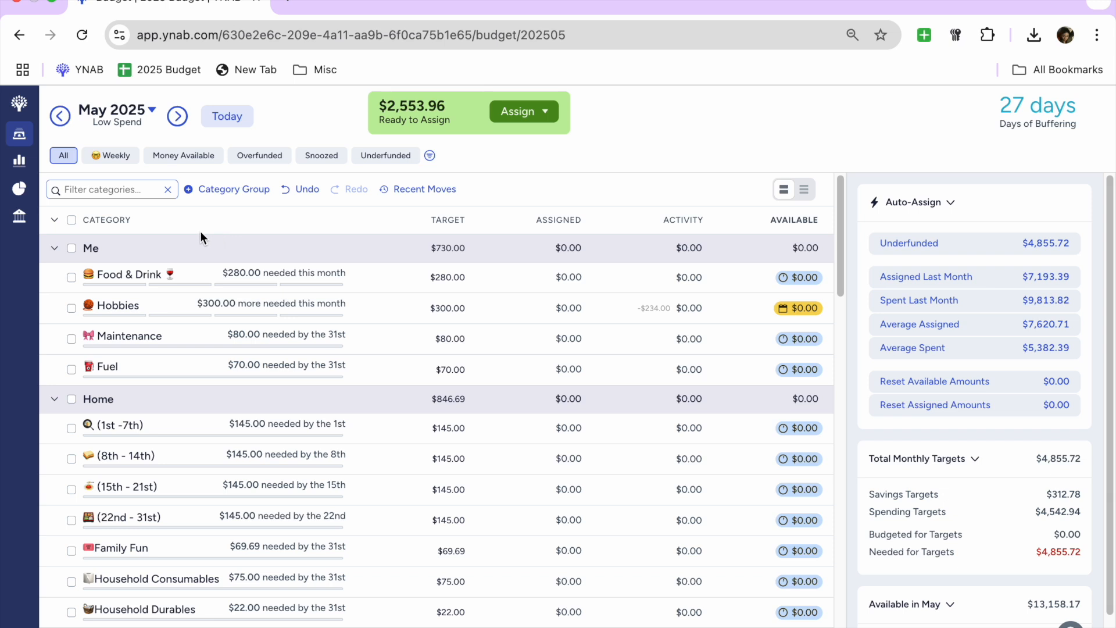
Examine the Auto-Assign amounts for all May categories selected together, leaving them deselected.
{"action": "left_click", "coordinate": [72, 220]}
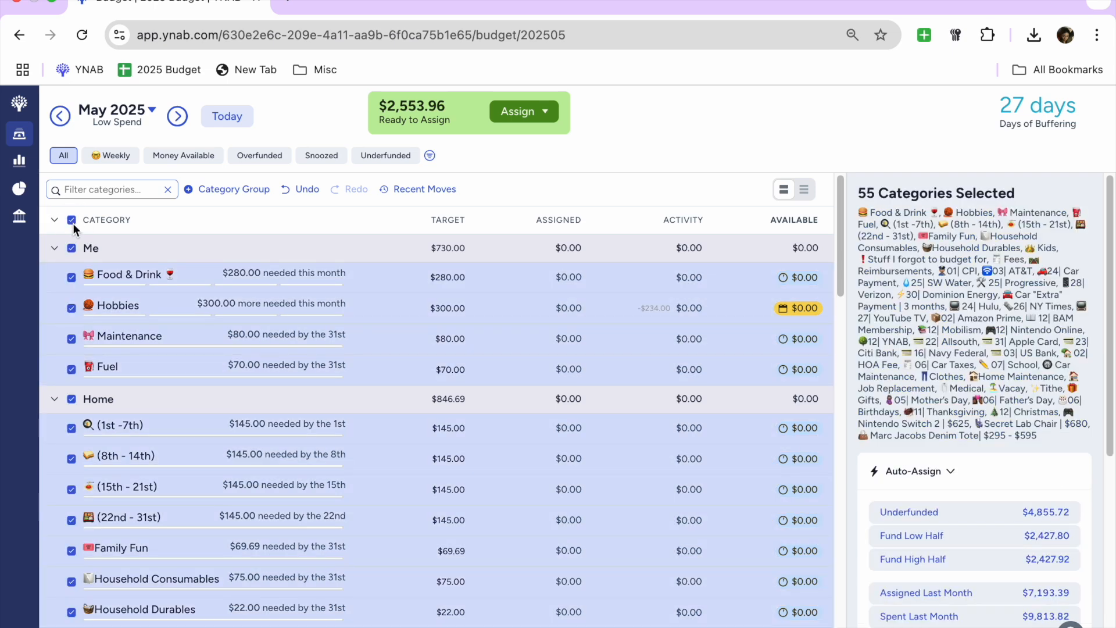
{"action": "scroll", "coordinate": [1019, 345], "scroll_direction": "down", "scroll_amount": 1}
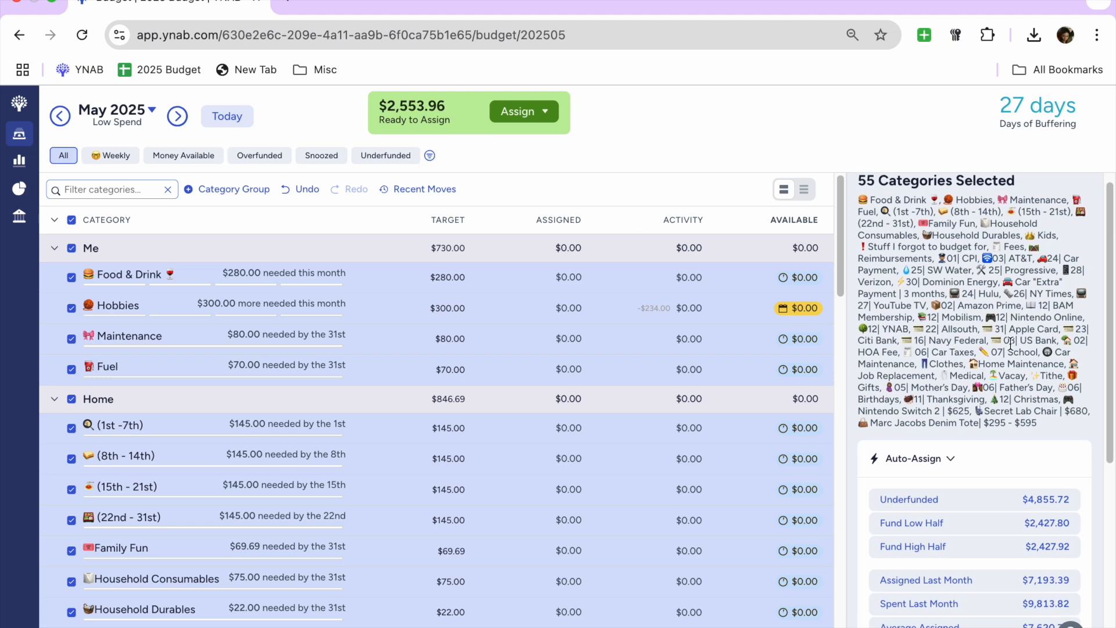
{"action": "scroll", "coordinate": [1023, 360], "scroll_direction": "down", "scroll_amount": 5}
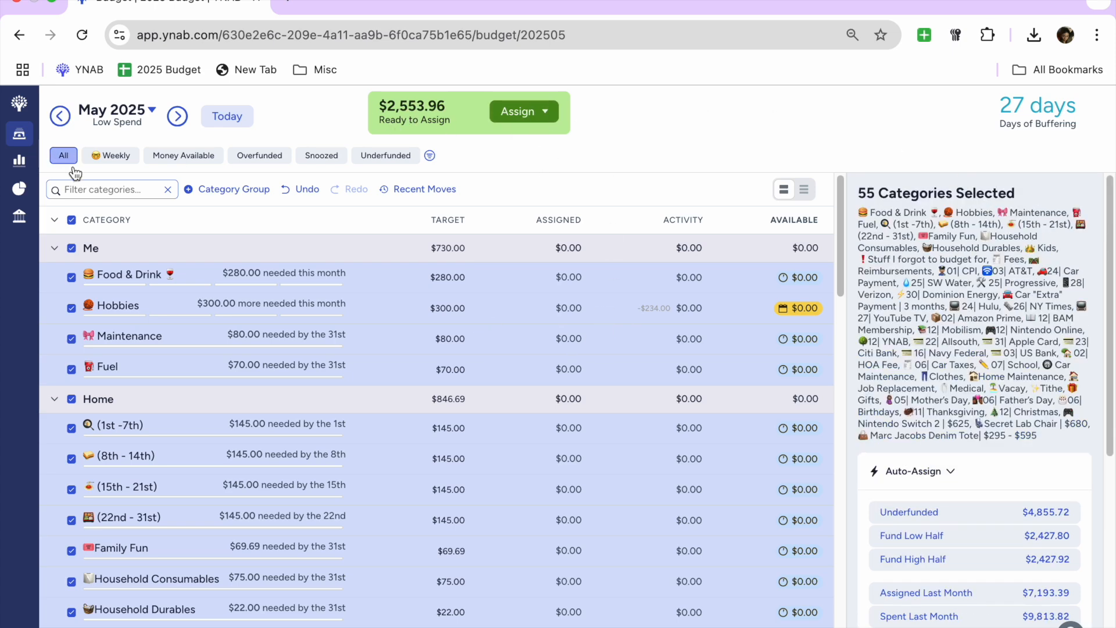
{"action": "left_click", "coordinate": [71, 220]}
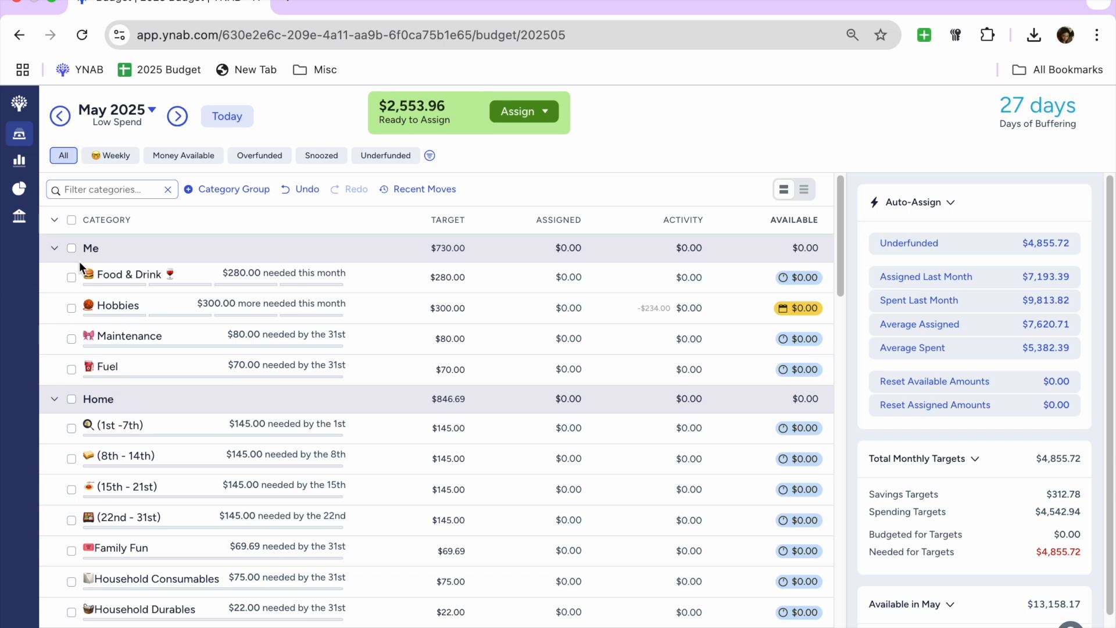
Apply Fund Half to all four categories of the Me group, clear the selection and collapse the group.
{"action": "left_click", "coordinate": [71, 248]}
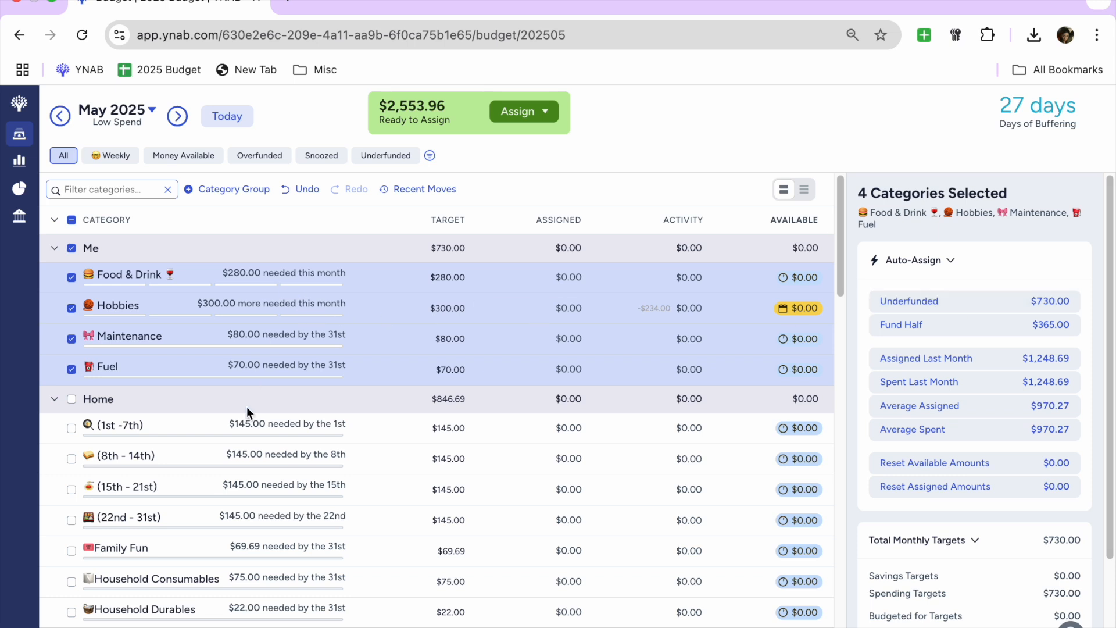
{"action": "left_click", "coordinate": [937, 328]}
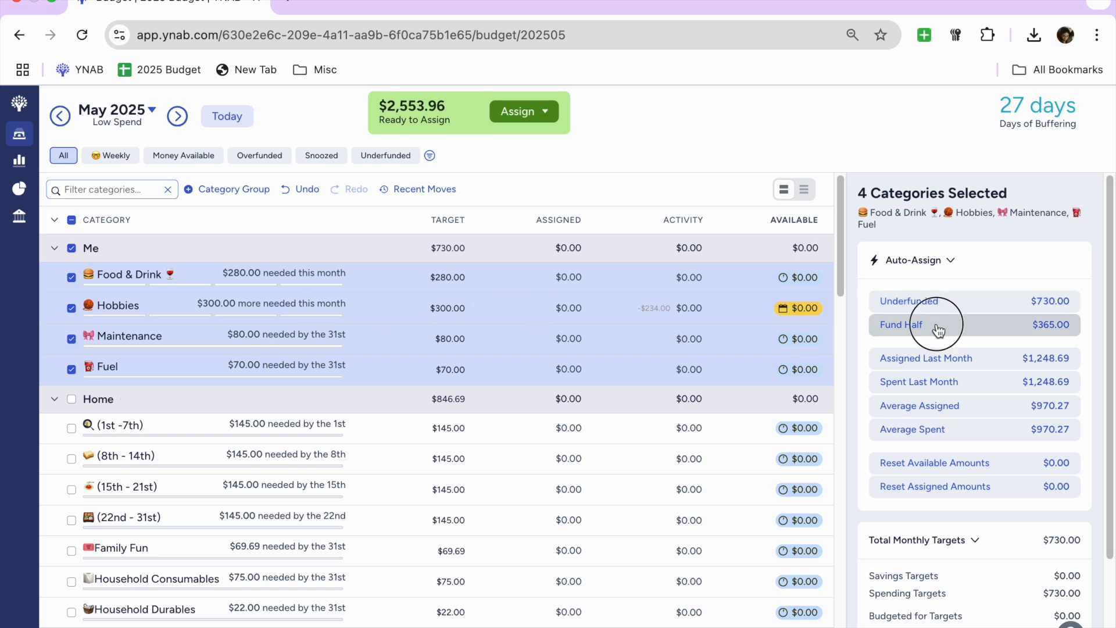
{"action": "left_click", "coordinate": [70, 247]}
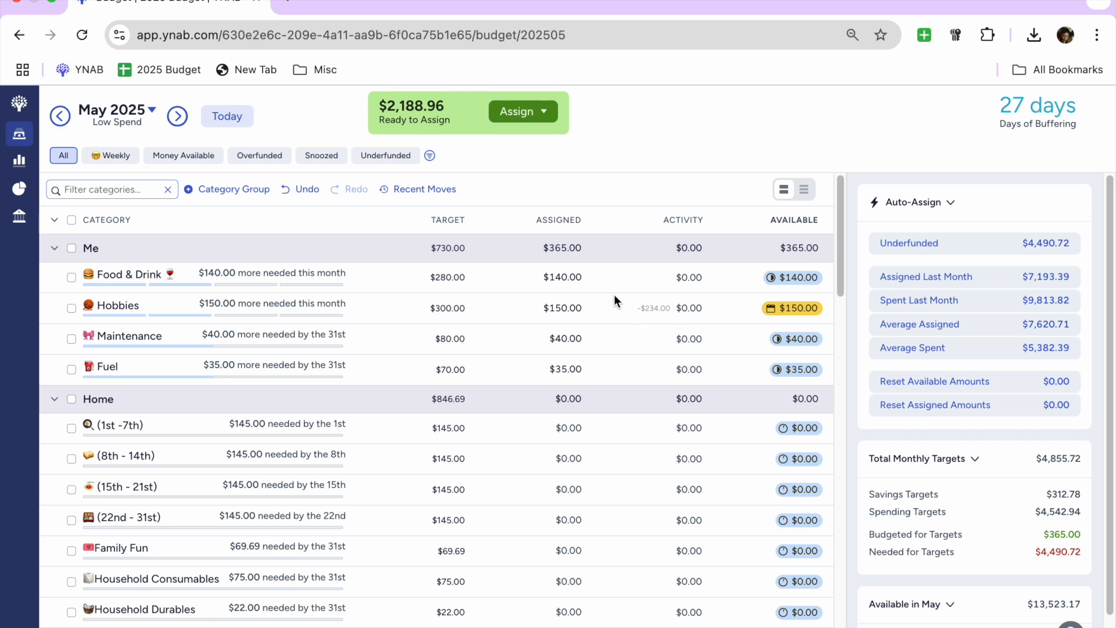
{"action": "left_click", "coordinate": [54, 248]}
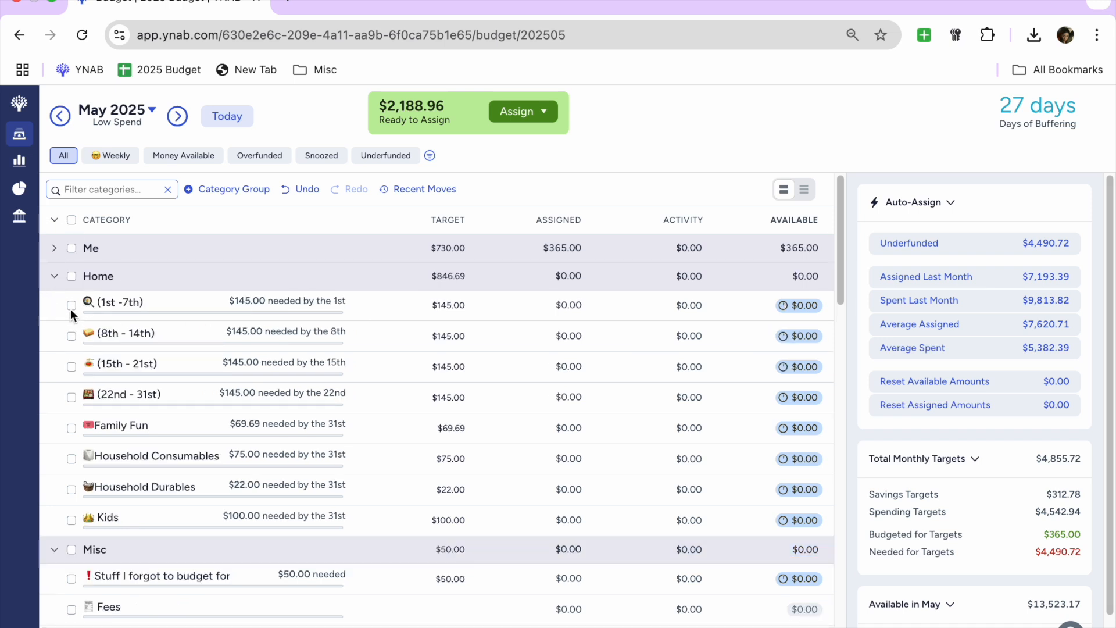
Fully fund the (1st - 7th) and (8th - 14th) categories in the Home group with Underfunded, $145.00 each, leaving them deselected.
{"action": "left_click", "coordinate": [71, 306]}
{"action": "left_click", "coordinate": [72, 336]}
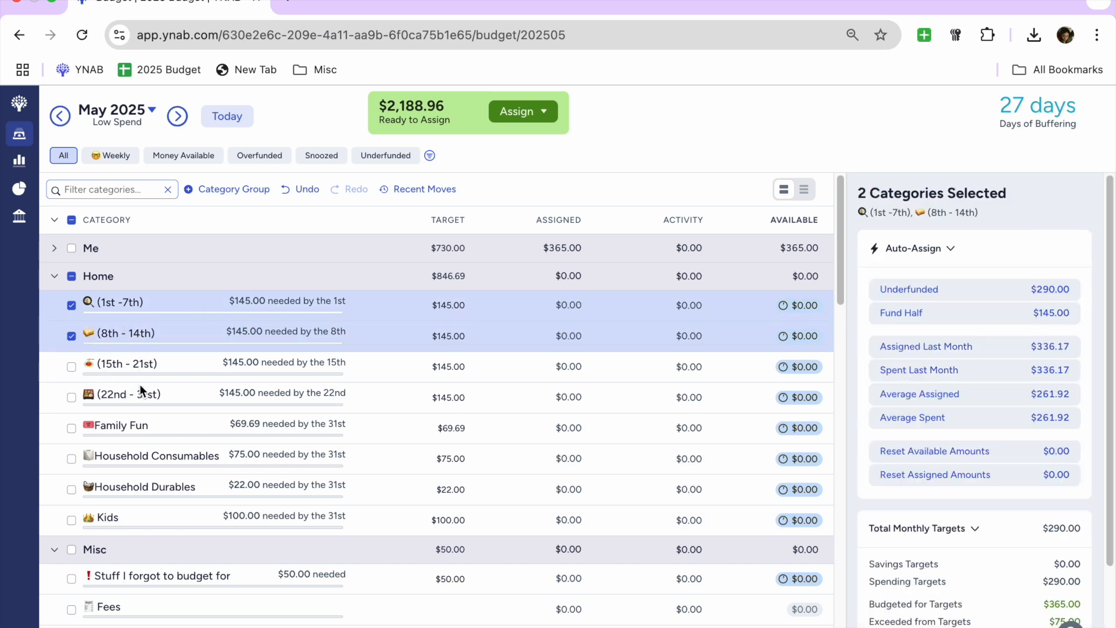
{"action": "left_click", "coordinate": [907, 289]}
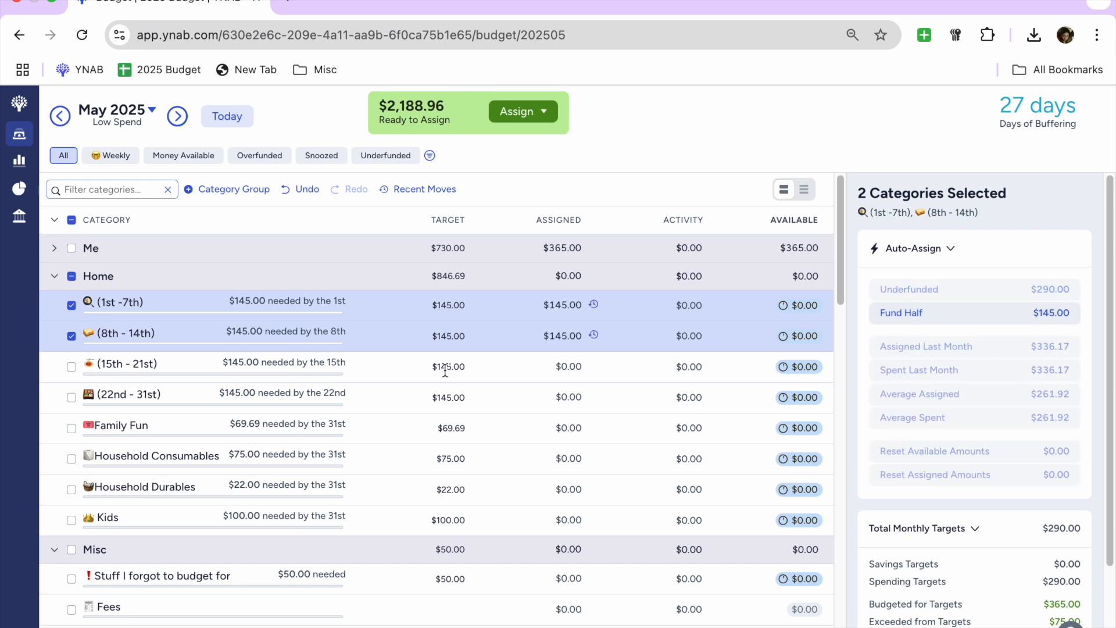
{"action": "left_click", "coordinate": [72, 336]}
{"action": "left_click", "coordinate": [72, 304]}
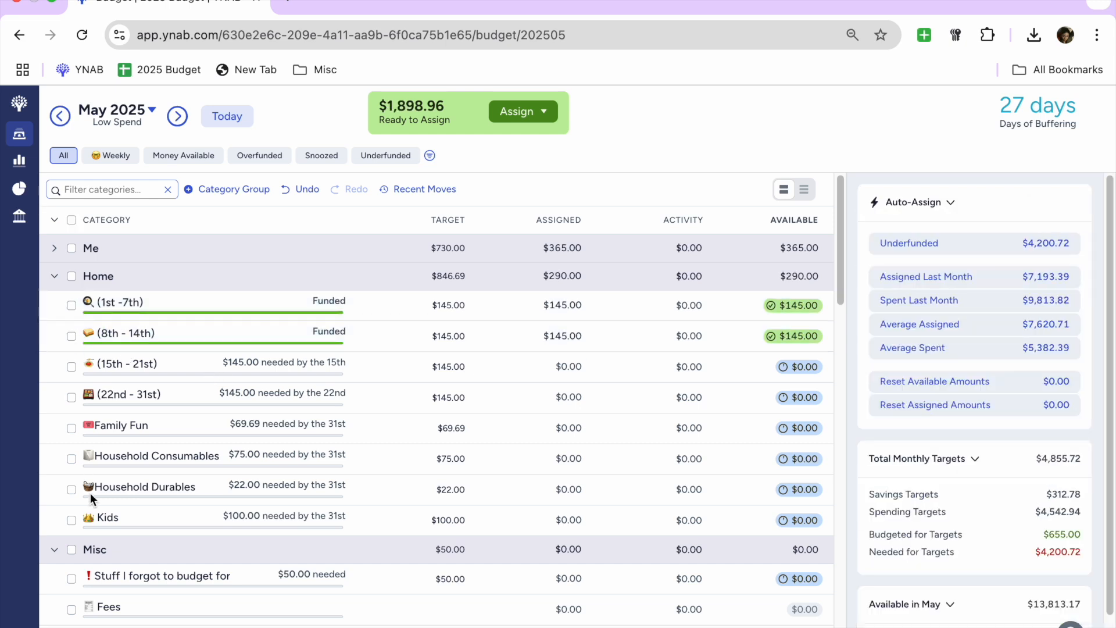
Apply Fund Half to the Household Consumables and Kids categories in the Home group, leaving them deselected.
{"action": "left_click", "coordinate": [72, 458]}
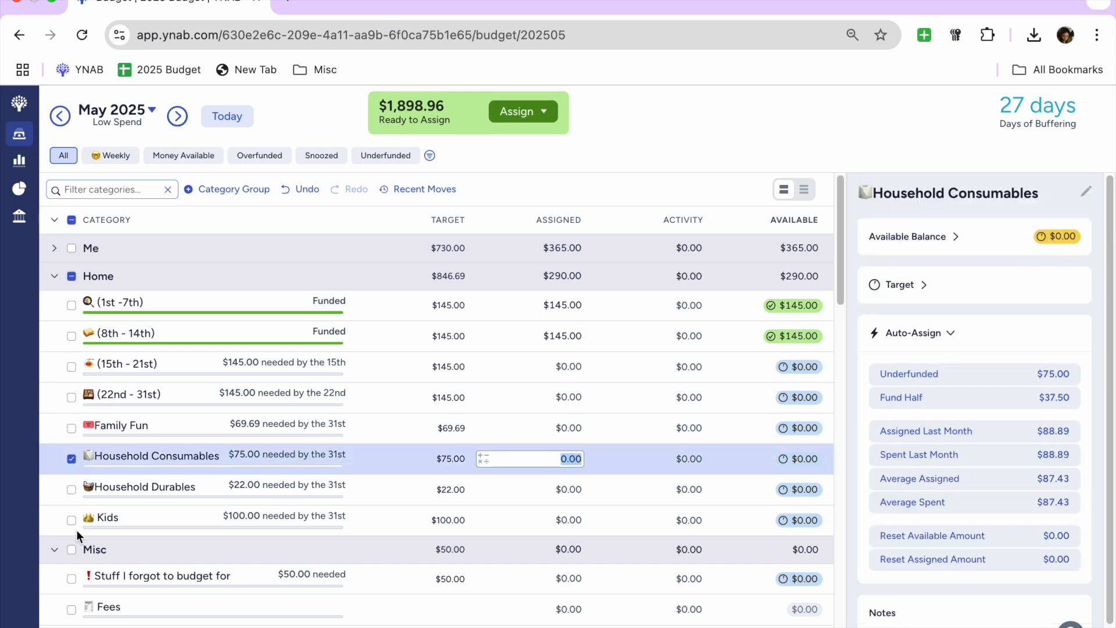
{"action": "left_click", "coordinate": [71, 519]}
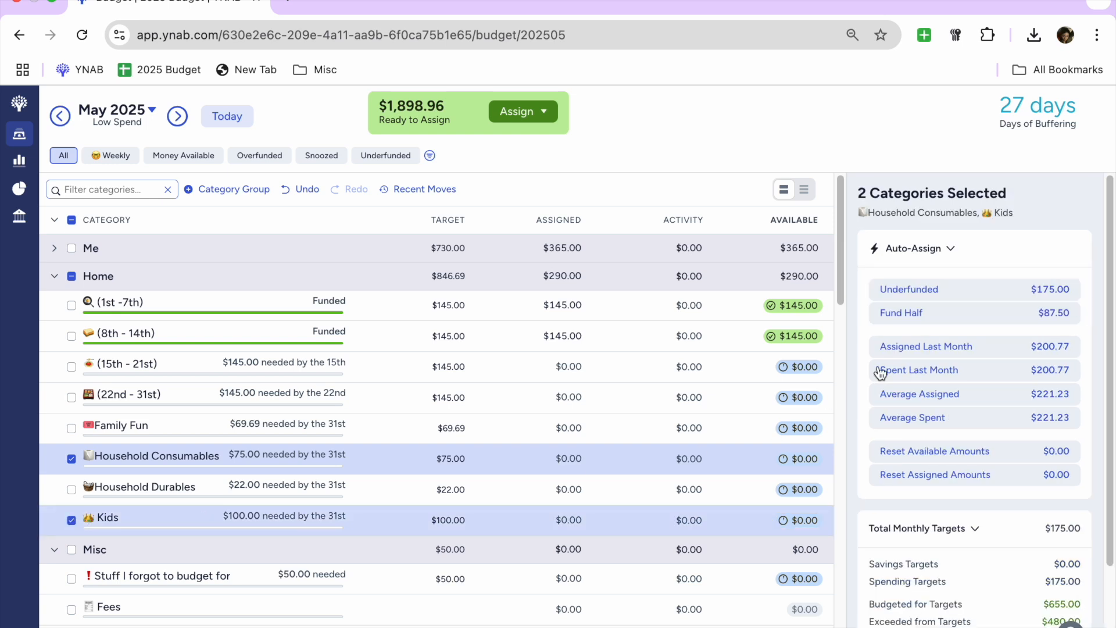
{"action": "left_click", "coordinate": [936, 315]}
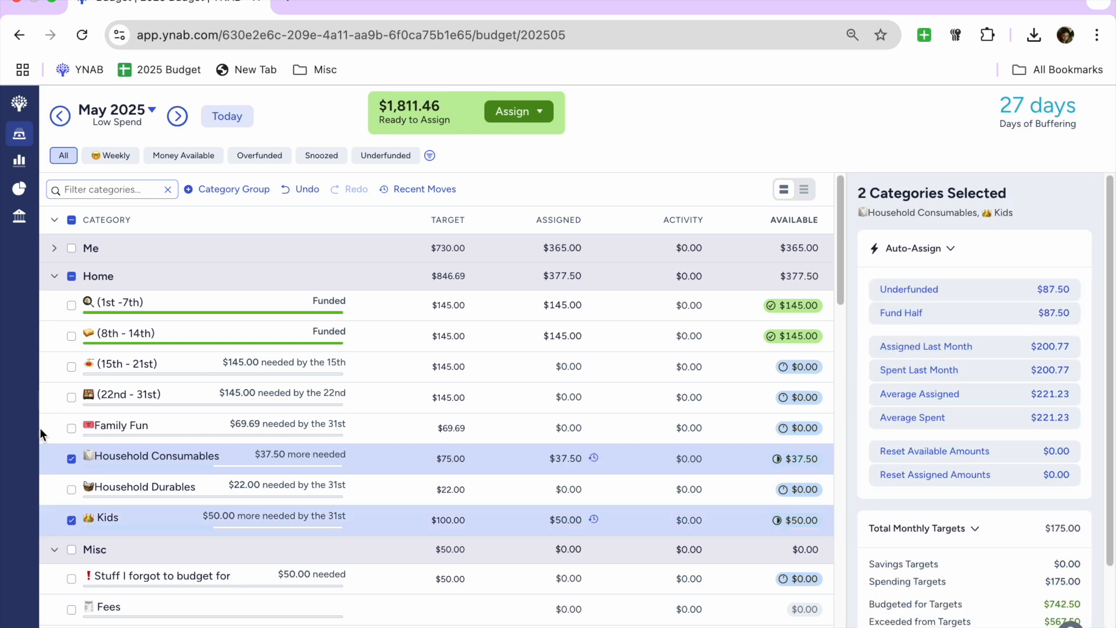
{"action": "left_click", "coordinate": [71, 459]}
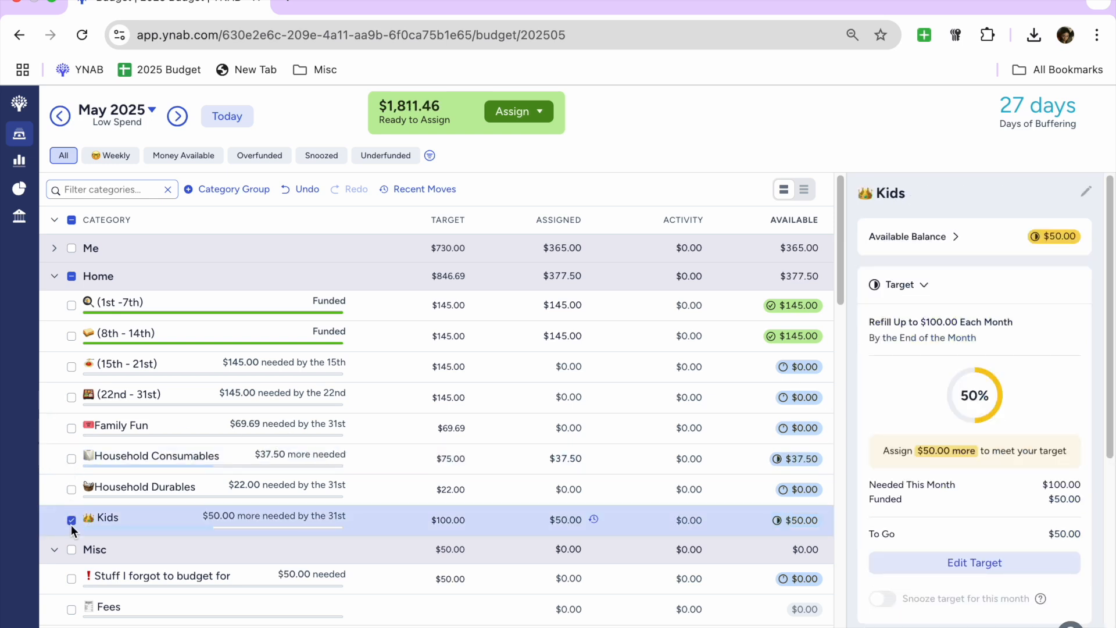
{"action": "left_click", "coordinate": [71, 521]}
Apply Fund High Half to Family Fun and Household Durables, deselect them and collapse the Home group.
{"action": "left_click", "coordinate": [71, 490]}
{"action": "left_click", "coordinate": [71, 428]}
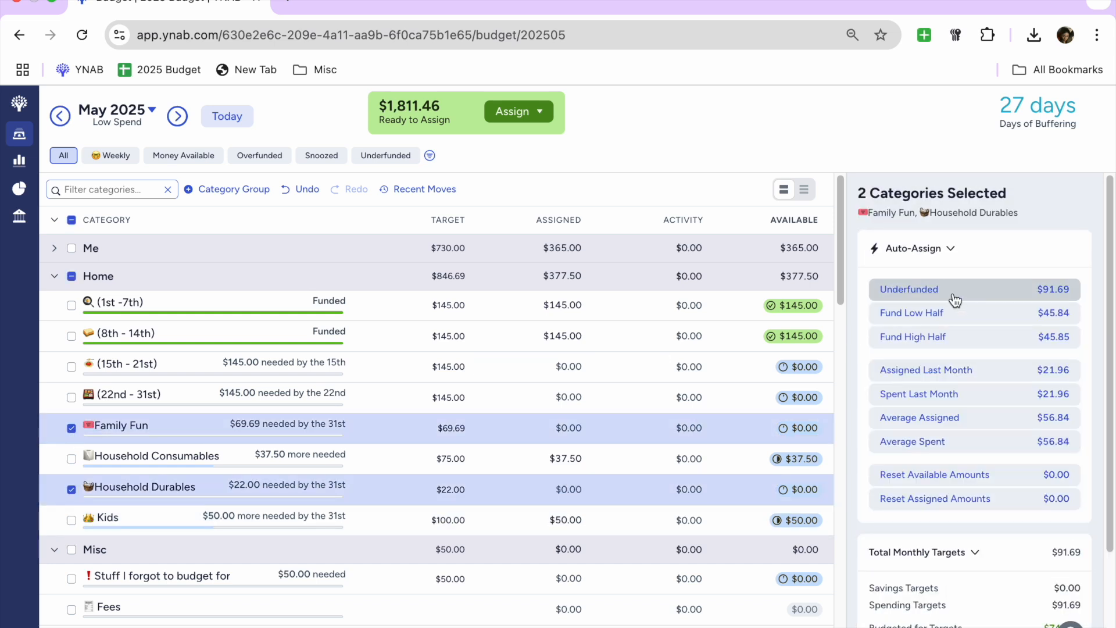
{"action": "left_click", "coordinate": [955, 339]}
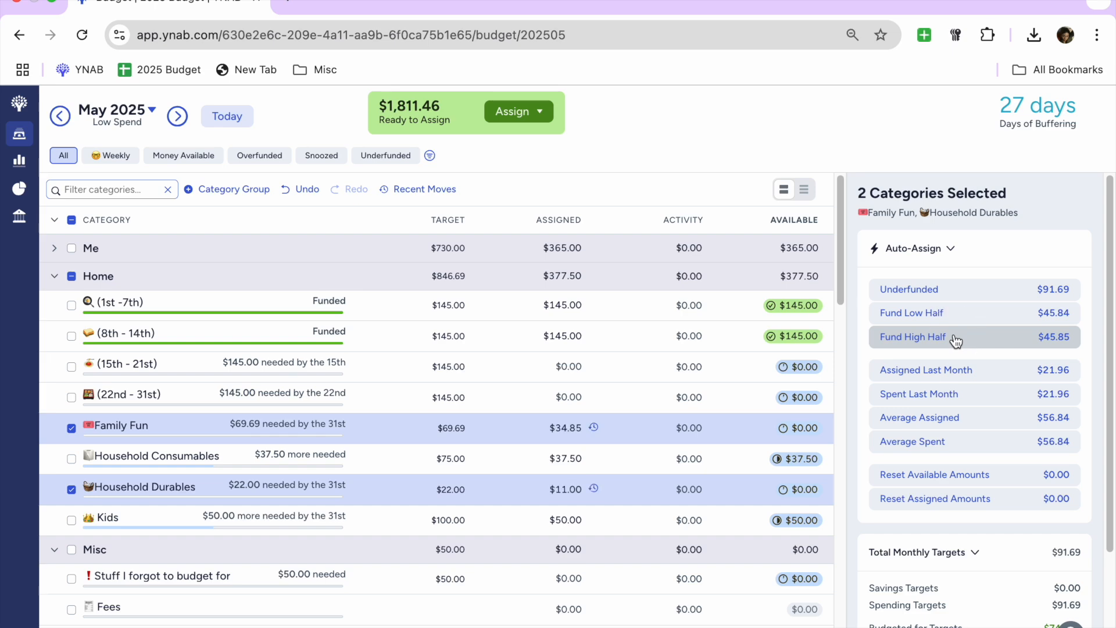
{"action": "left_click", "coordinate": [71, 428]}
{"action": "left_click", "coordinate": [71, 489]}
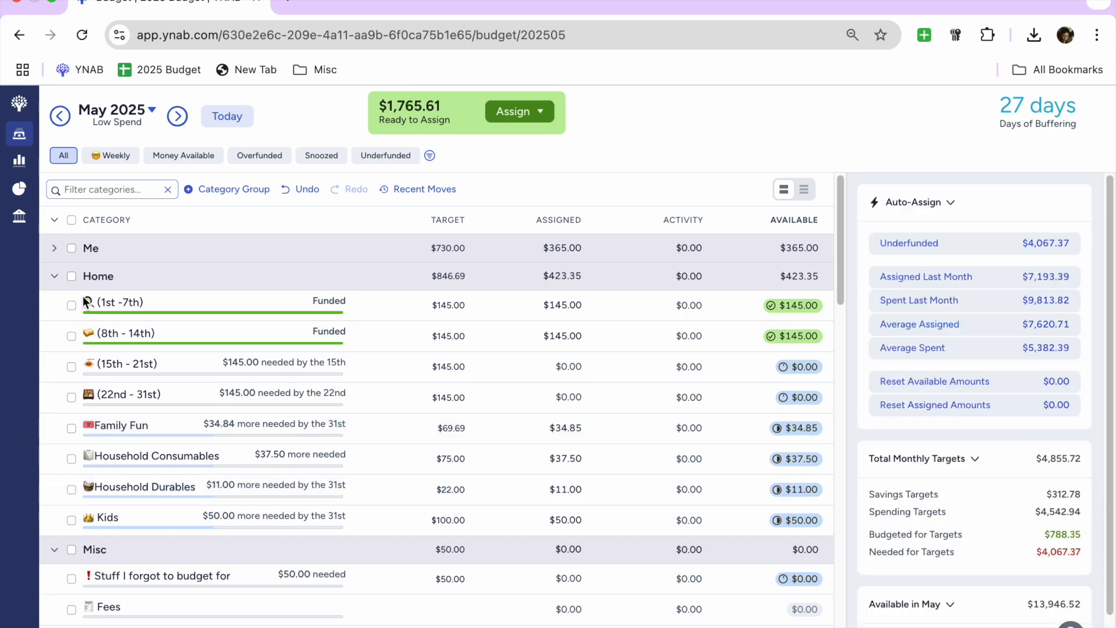
{"action": "left_click", "coordinate": [55, 277]}
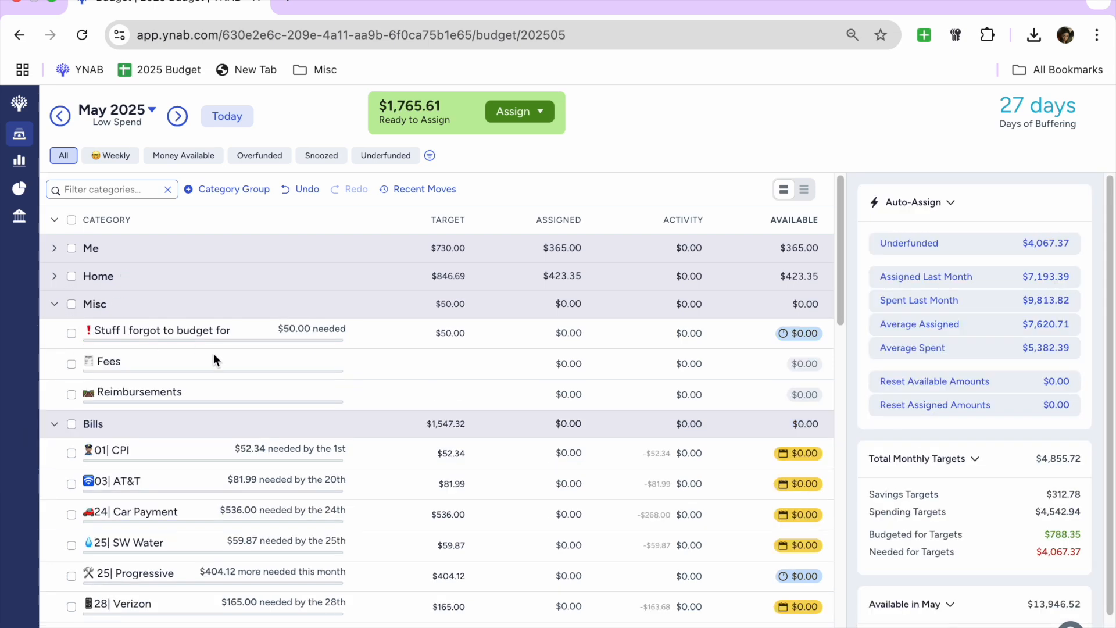
Apply Fund Half to the "Stuff I forgot to budget for" category, deselect it and collapse the Misc group.
{"action": "left_click", "coordinate": [72, 334]}
{"action": "left_click", "coordinate": [946, 288]}
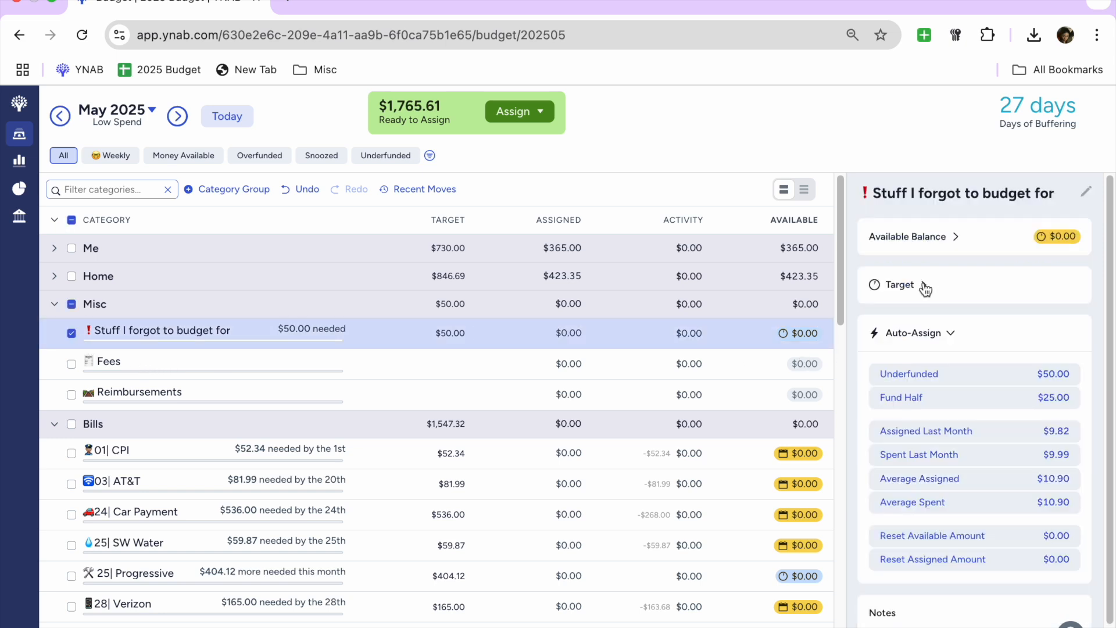
{"action": "left_click", "coordinate": [978, 407]}
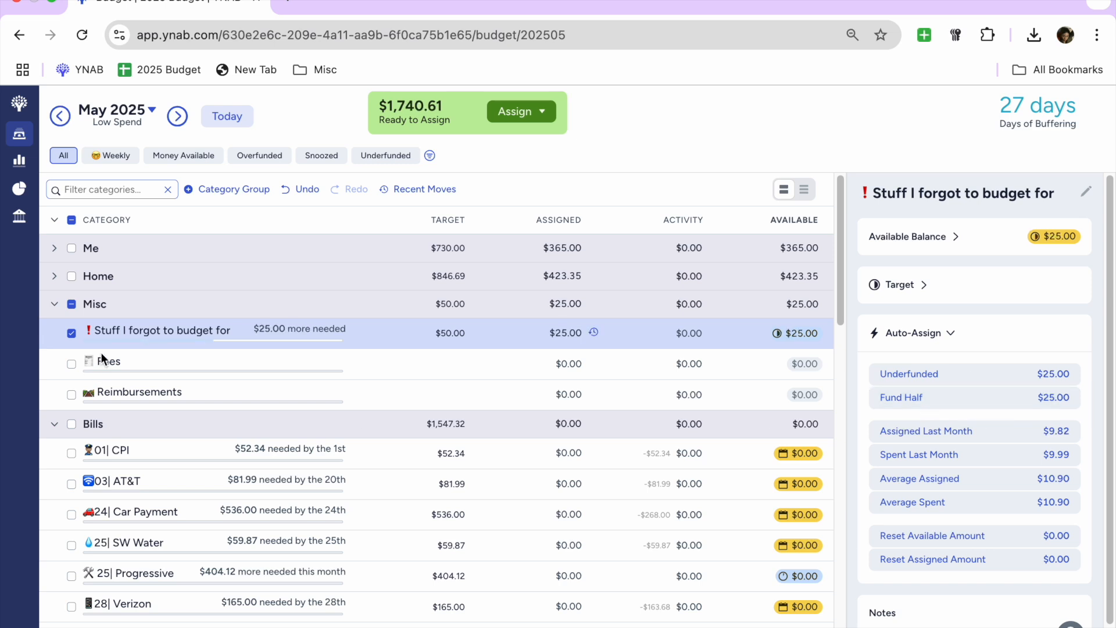
{"action": "left_click", "coordinate": [71, 333]}
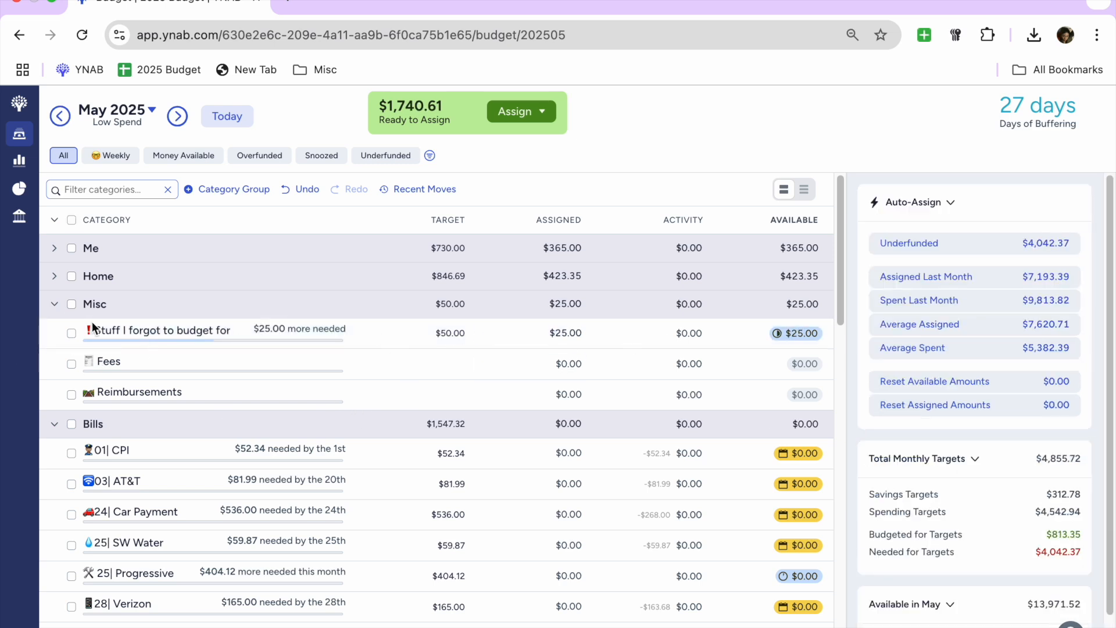
{"action": "left_click", "coordinate": [55, 305]}
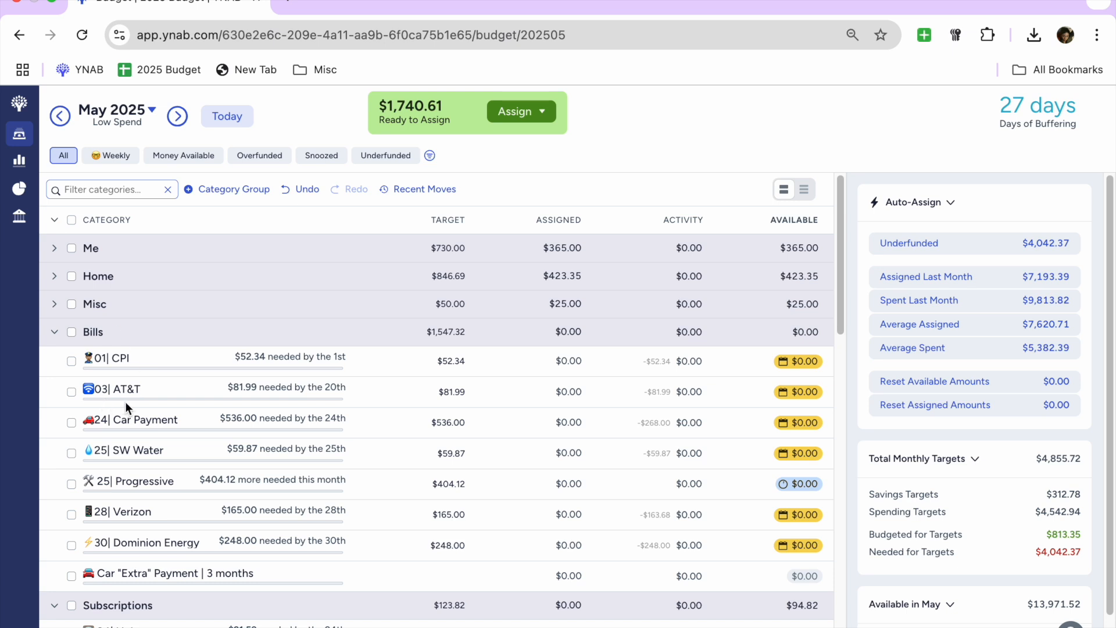
Hide the Car "Extra" Payment | 3 months category in the Bills group.
{"action": "scroll", "coordinate": [125, 402], "scroll_direction": "down", "scroll_amount": 1}
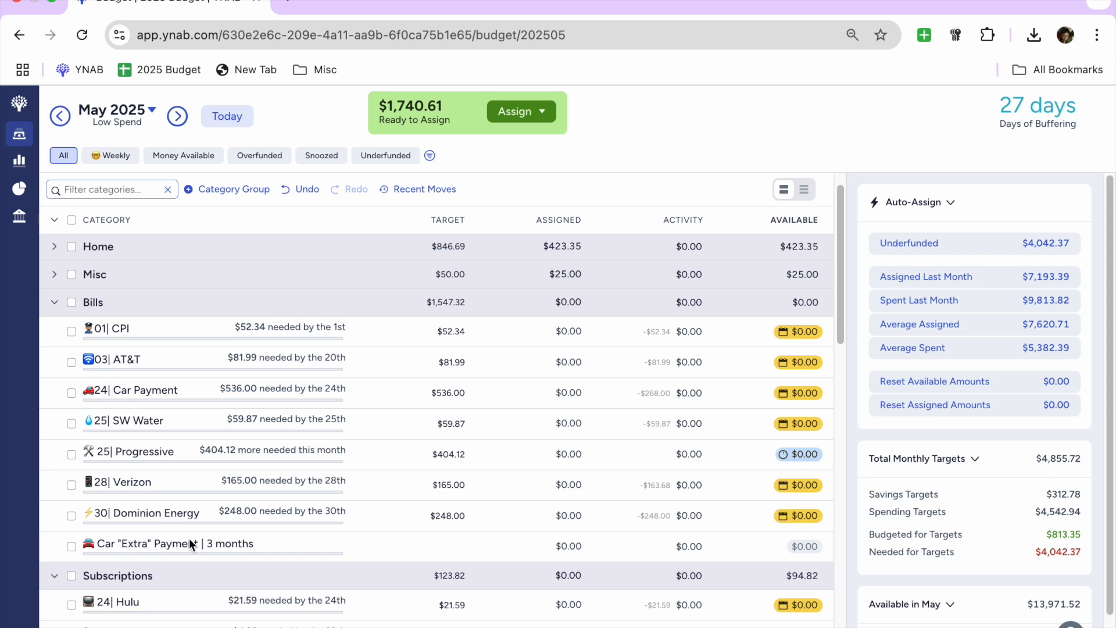
{"action": "mouse_move", "coordinate": [179, 542]}
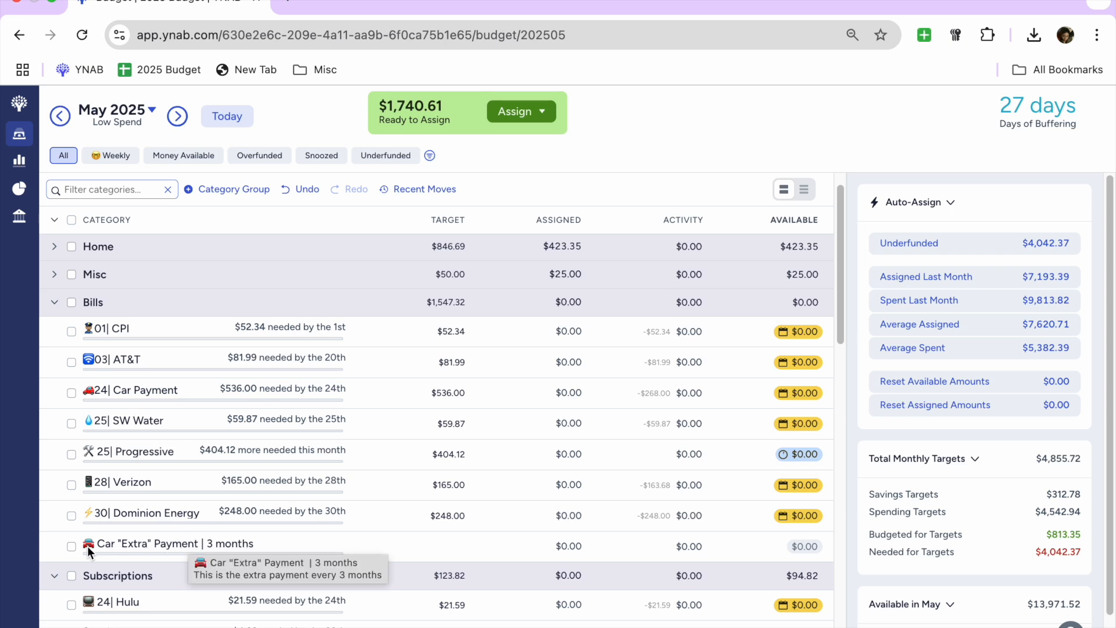
{"action": "left_click", "coordinate": [180, 544]}
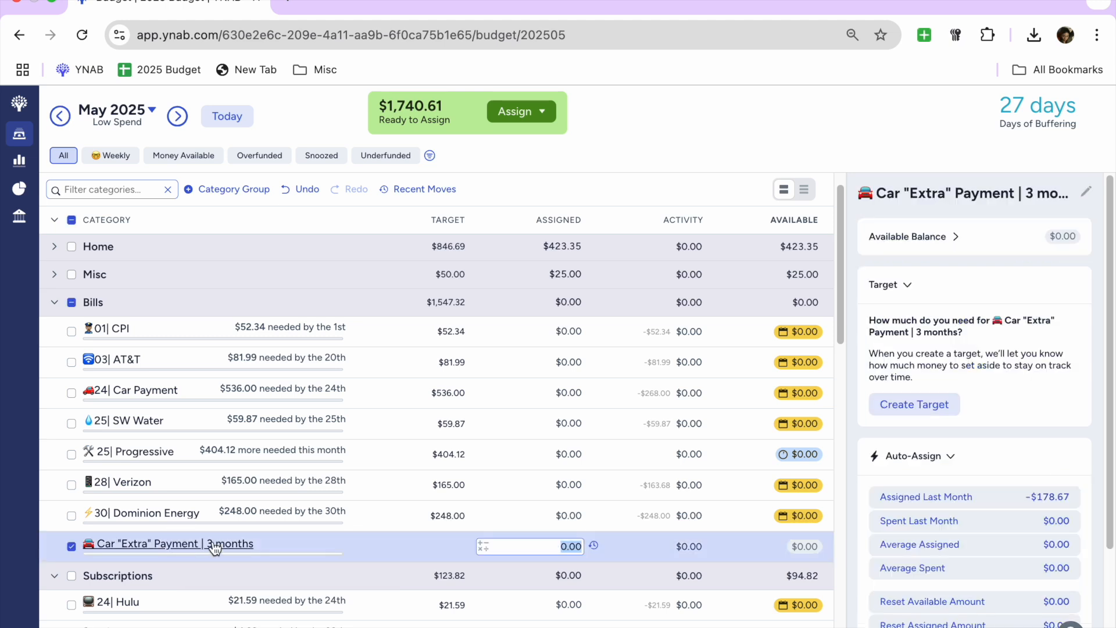
{"action": "left_click", "coordinate": [213, 545]}
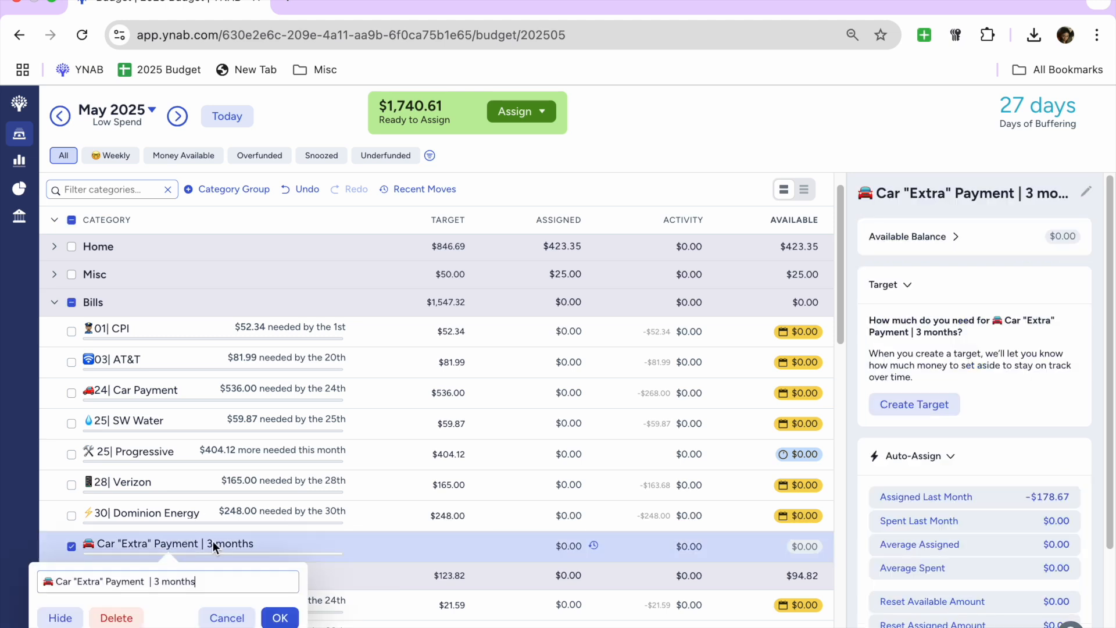
{"action": "left_click", "coordinate": [58, 618]}
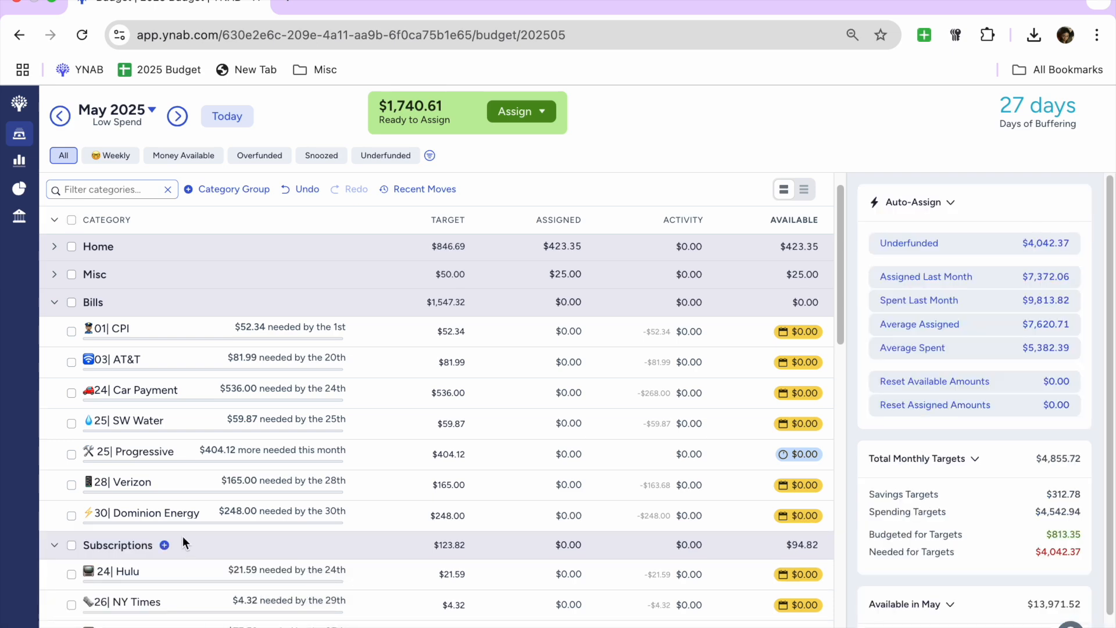
Apply Underfunded to the CPI and AT&T categories in the Bills group together, leaving them deselected.
{"action": "left_click", "coordinate": [71, 330]}
{"action": "left_click", "coordinate": [71, 360]}
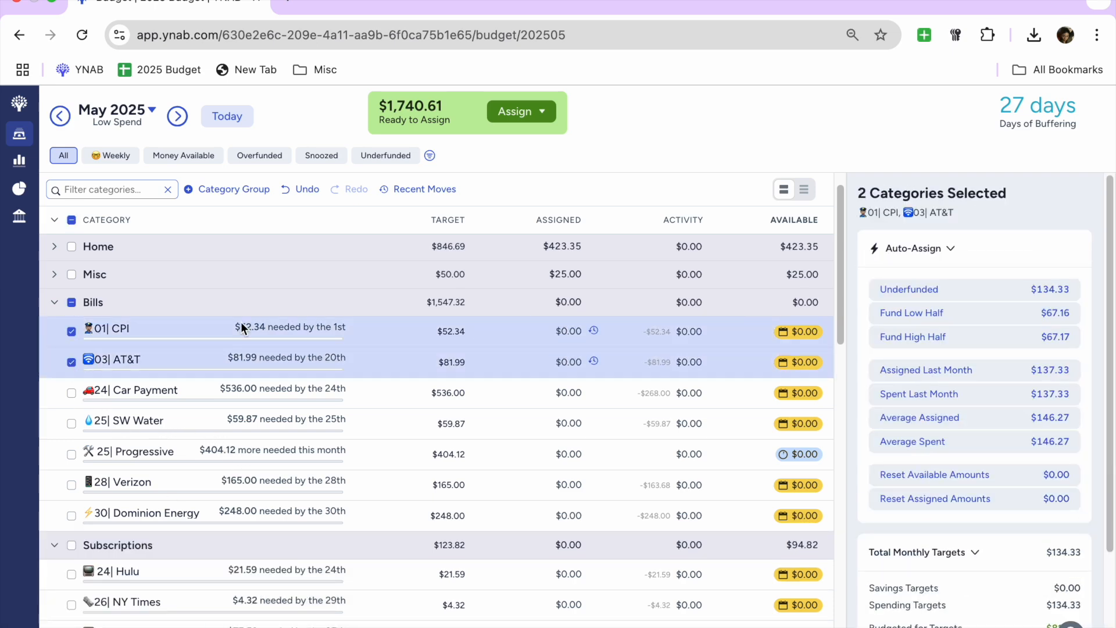
{"action": "left_click", "coordinate": [951, 303]}
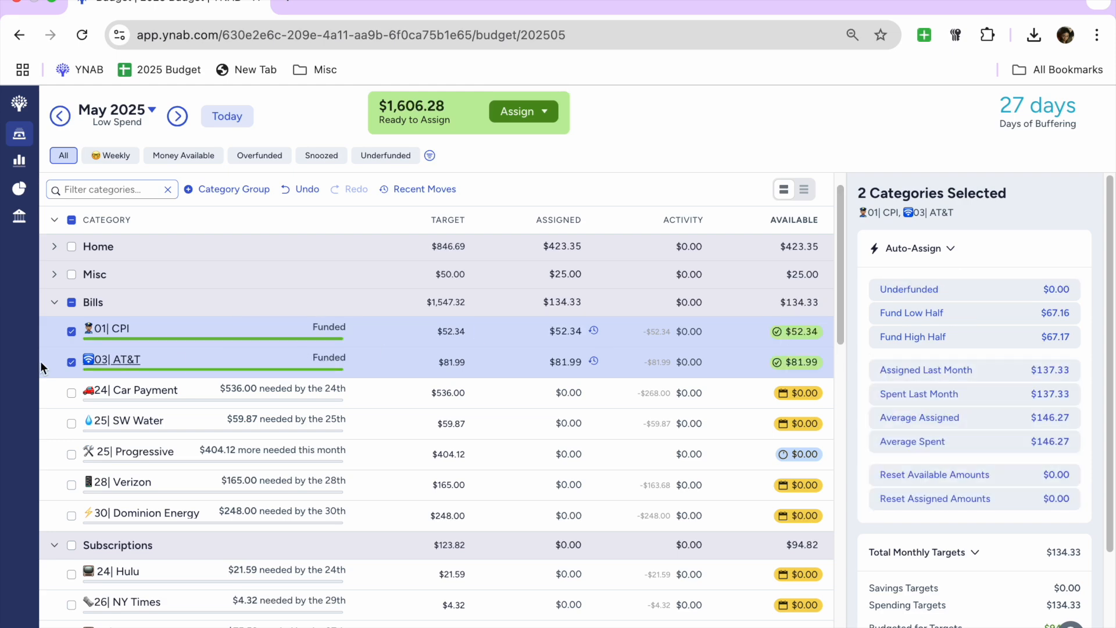
{"action": "left_click", "coordinate": [72, 332]}
{"action": "left_click", "coordinate": [71, 362]}
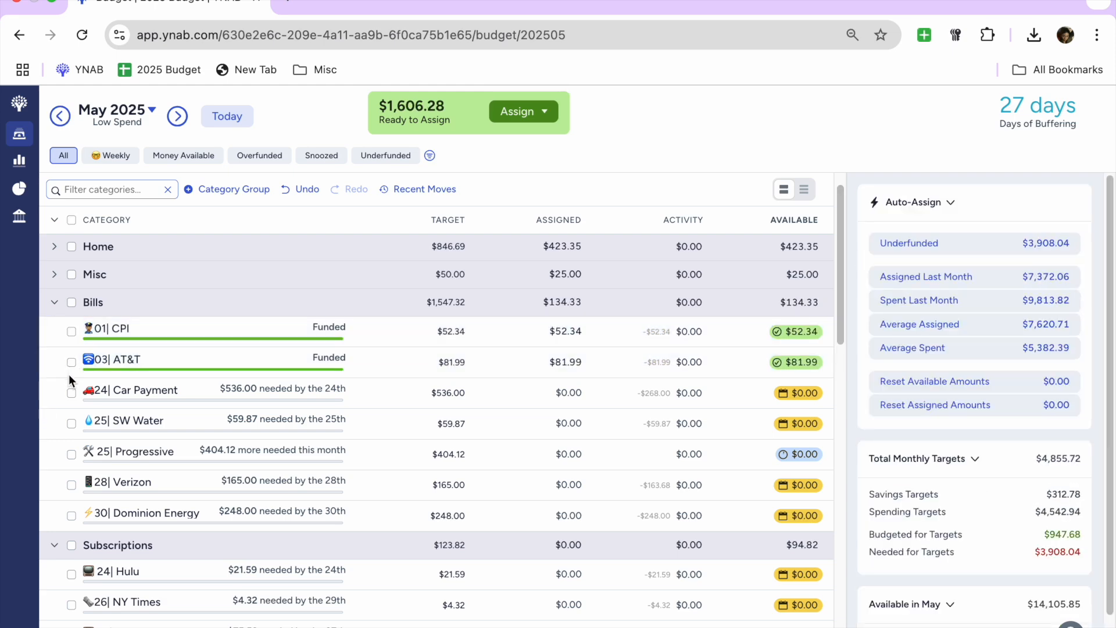
Apply Fund Half to the Car Payment category, assigning $268.00, and deselect it.
{"action": "left_click", "coordinate": [71, 391]}
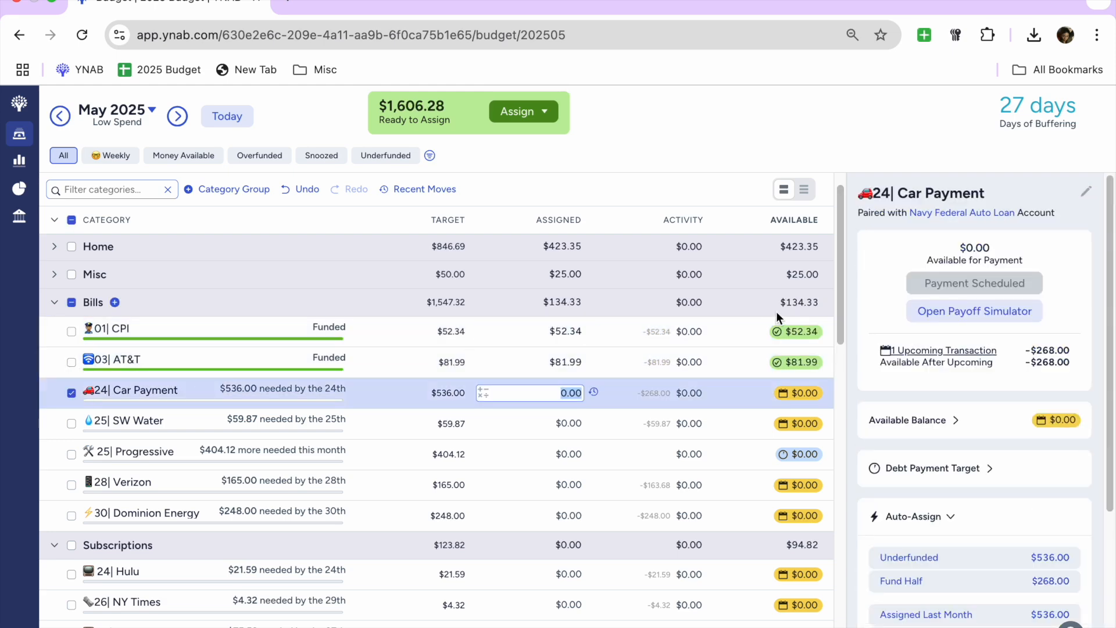
{"action": "left_click", "coordinate": [971, 581]}
{"action": "left_click", "coordinate": [71, 390]}
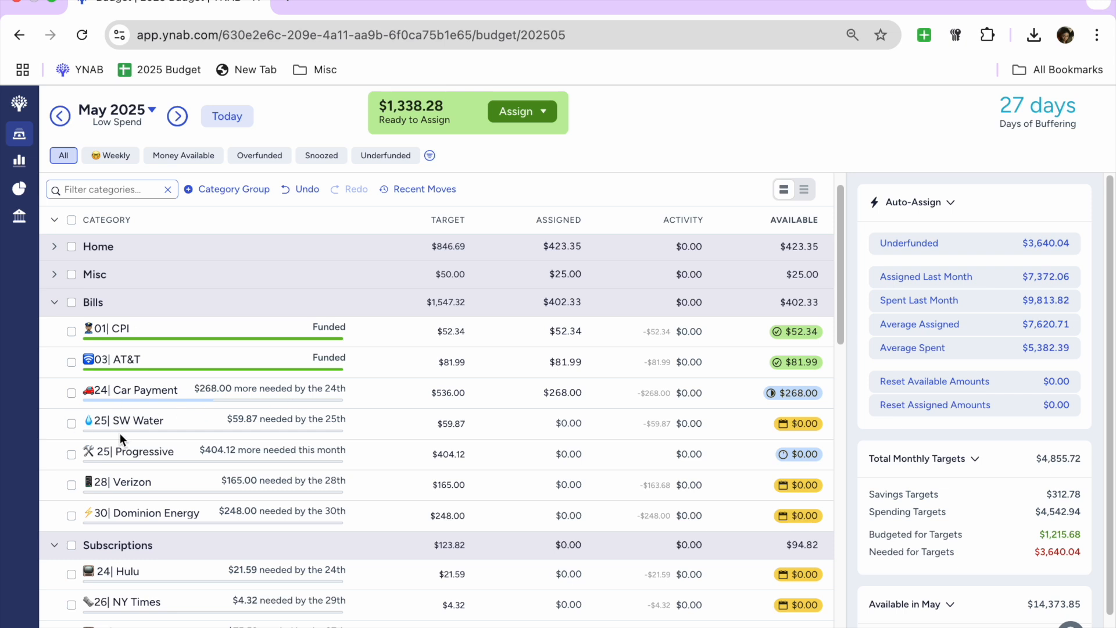
Apply Underfunded to the SW Water category, assigning $59.87, and deselect it.
{"action": "left_click", "coordinate": [72, 424]}
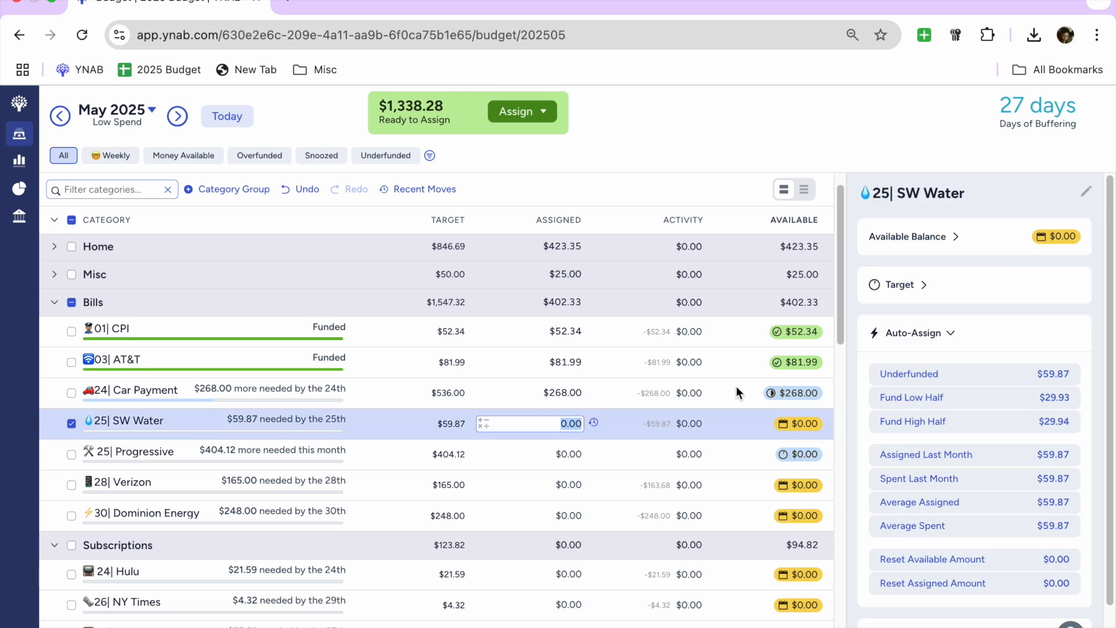
{"action": "left_click", "coordinate": [928, 377]}
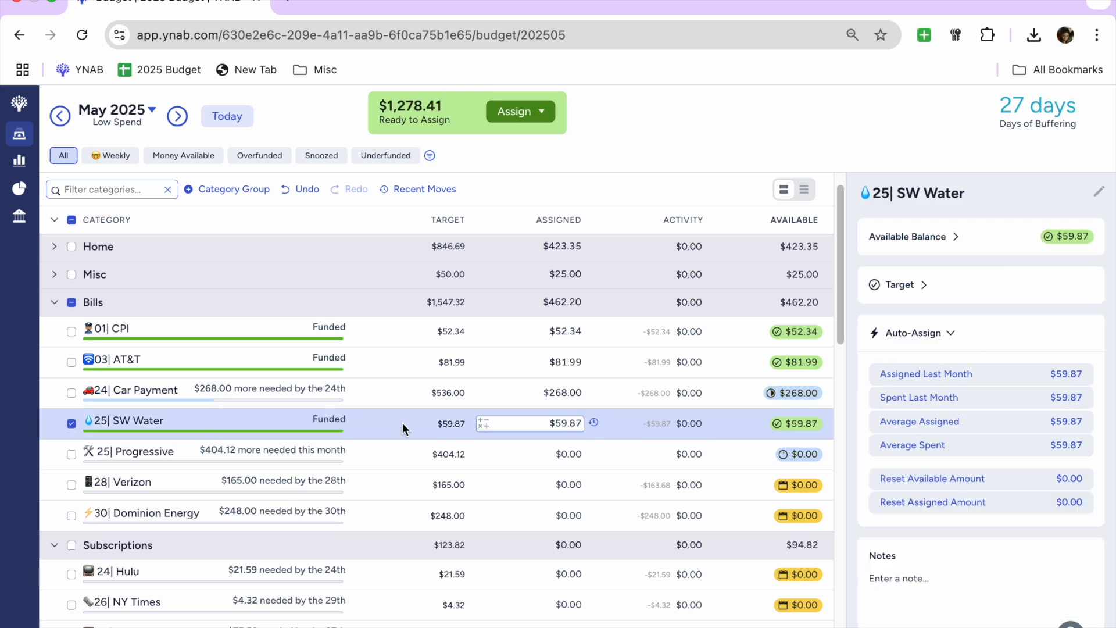
{"action": "left_click", "coordinate": [71, 425]}
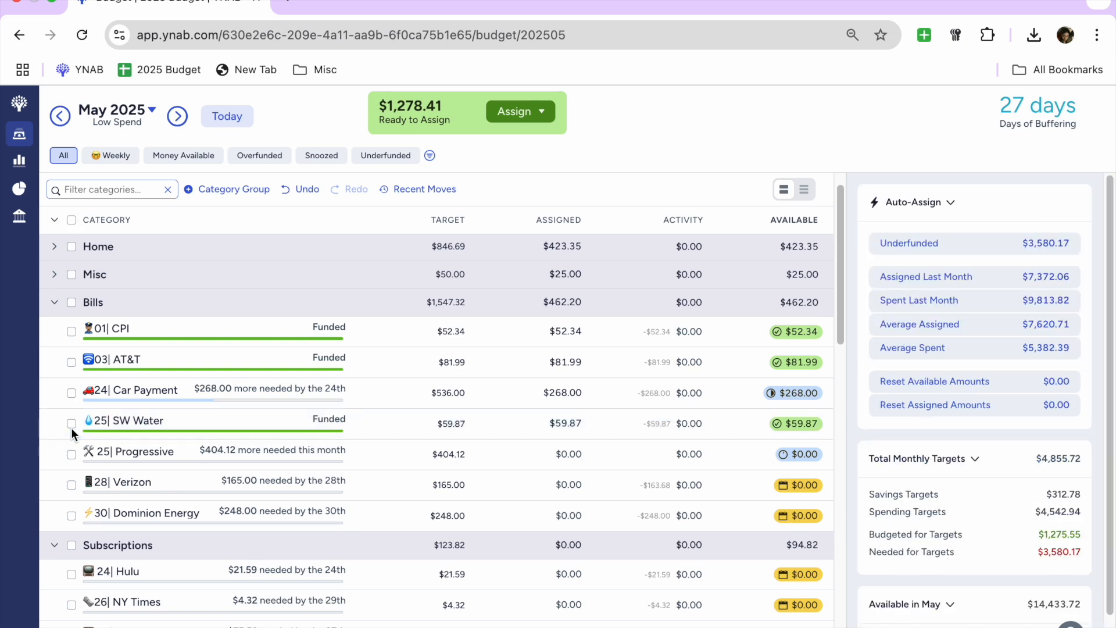
Look at Progressive's auto-assign options, check Dominion Energy's activity in April 2025 and return to May 2025.
{"action": "left_click", "coordinate": [72, 454]}
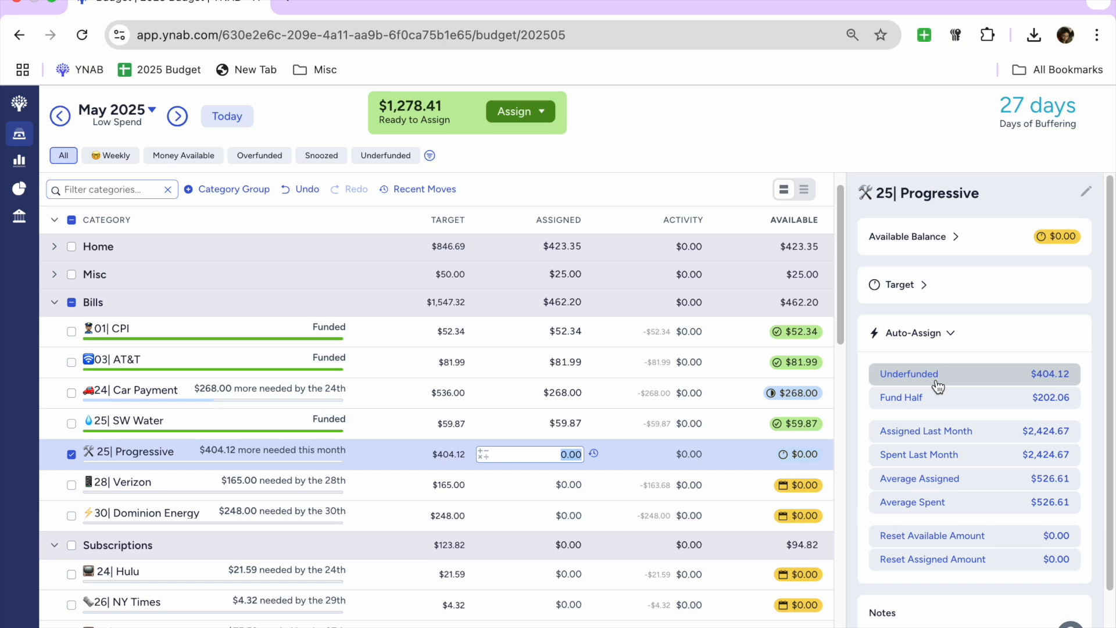
{"action": "left_click", "coordinate": [71, 455]}
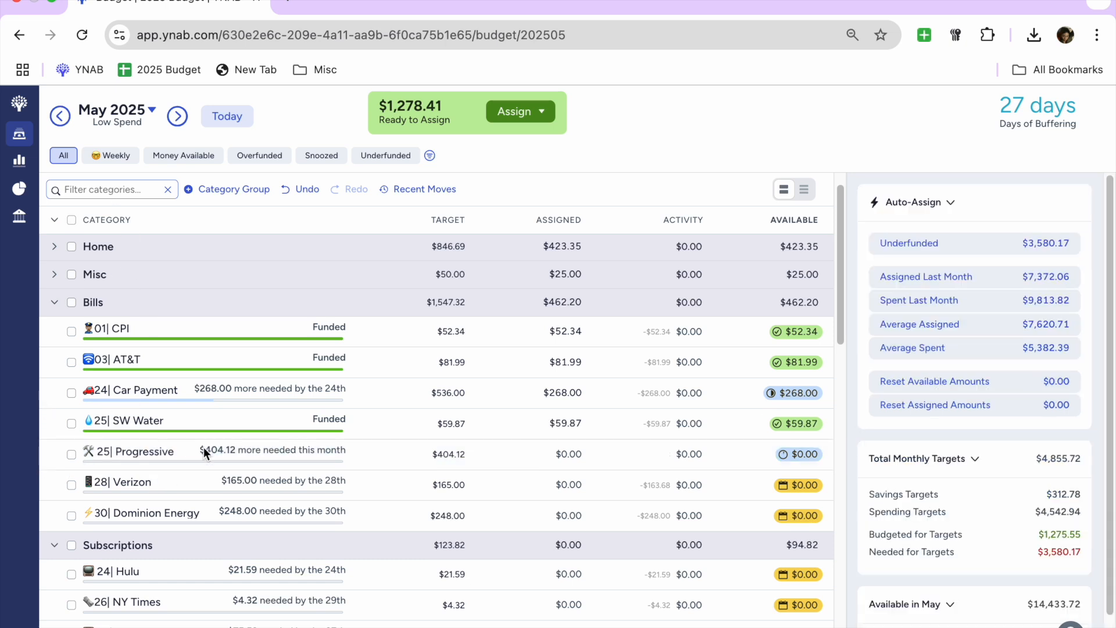
{"action": "left_click", "coordinate": [60, 115]}
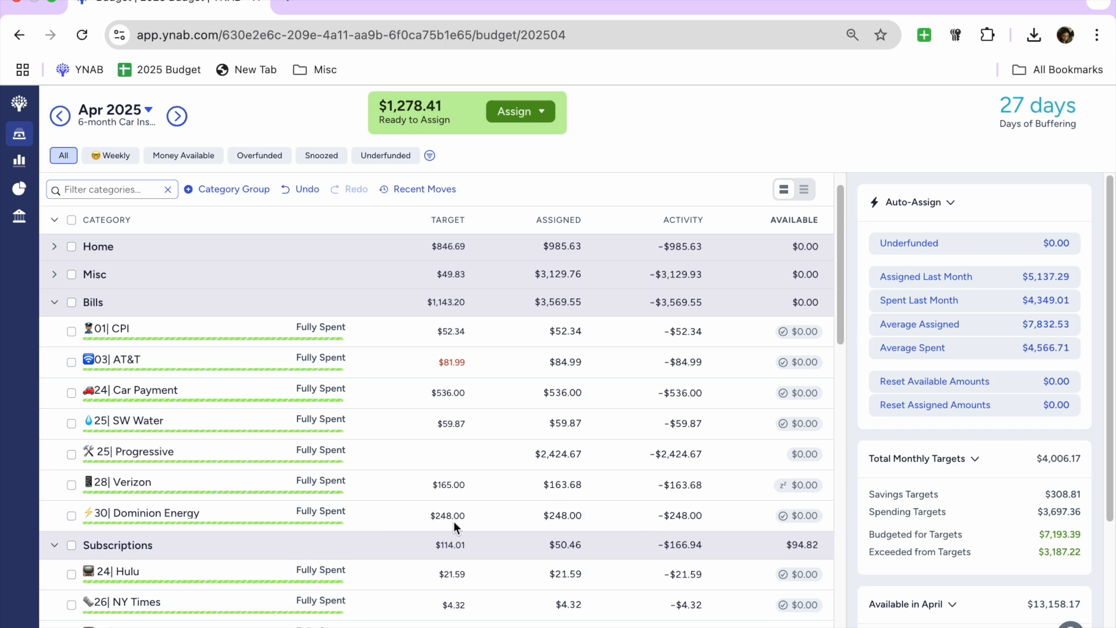
{"action": "left_click", "coordinate": [529, 516]}
{"action": "left_click", "coordinate": [83, 134]}
{"action": "left_click", "coordinate": [674, 515]}
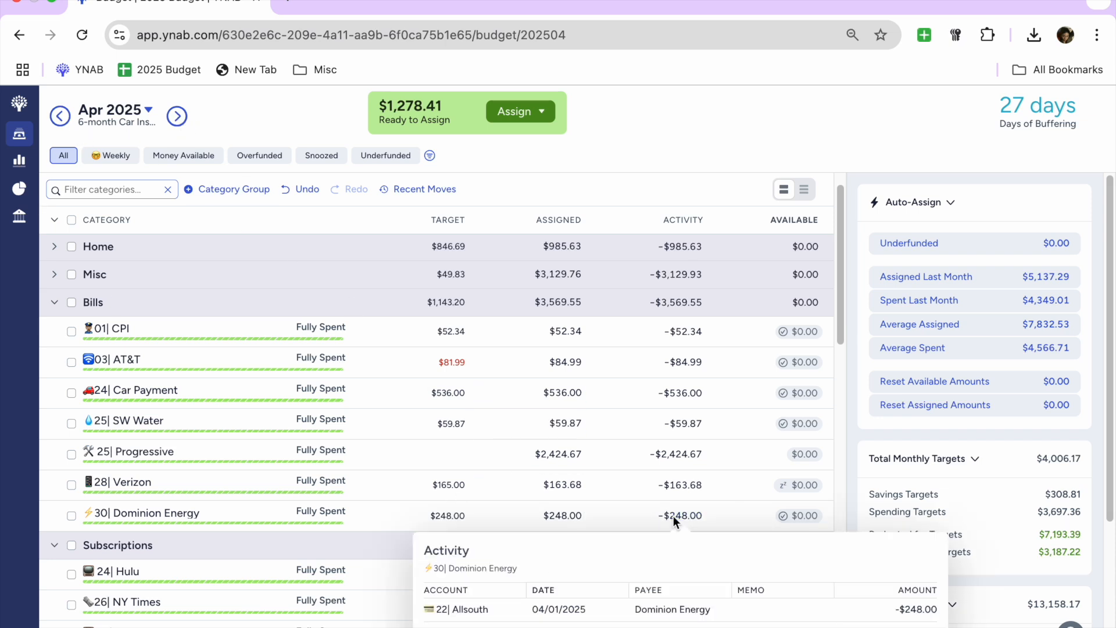
{"action": "left_click", "coordinate": [184, 118]}
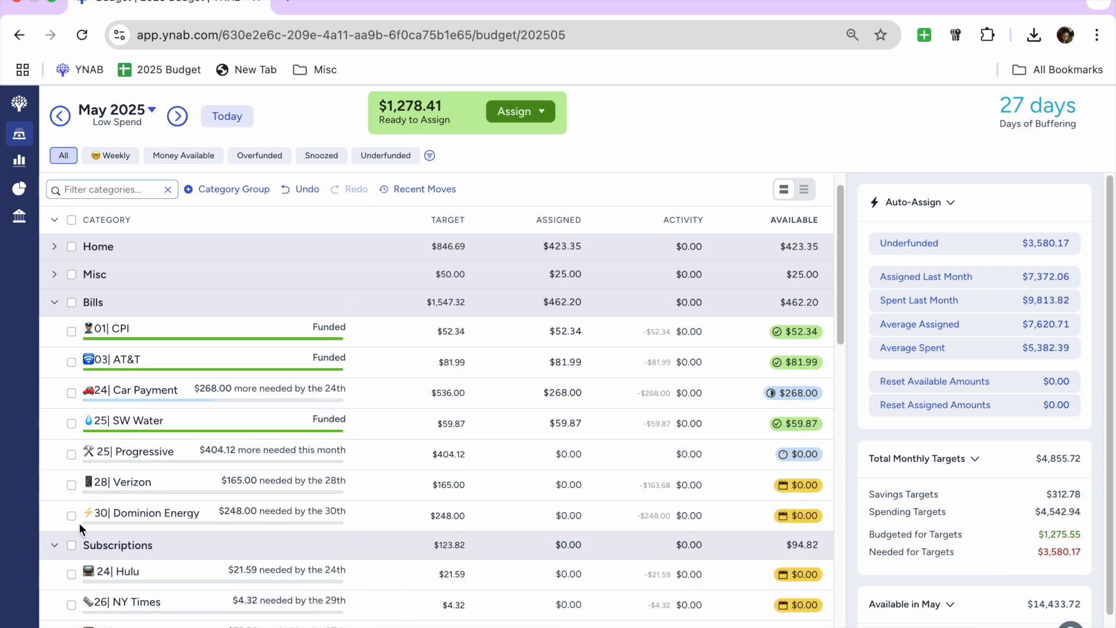
Fund Dominion Energy to $248.00 by applying Fund Half and Underfunded, and deselect it.
{"action": "left_click", "coordinate": [82, 519]}
{"action": "left_click", "coordinate": [931, 286]}
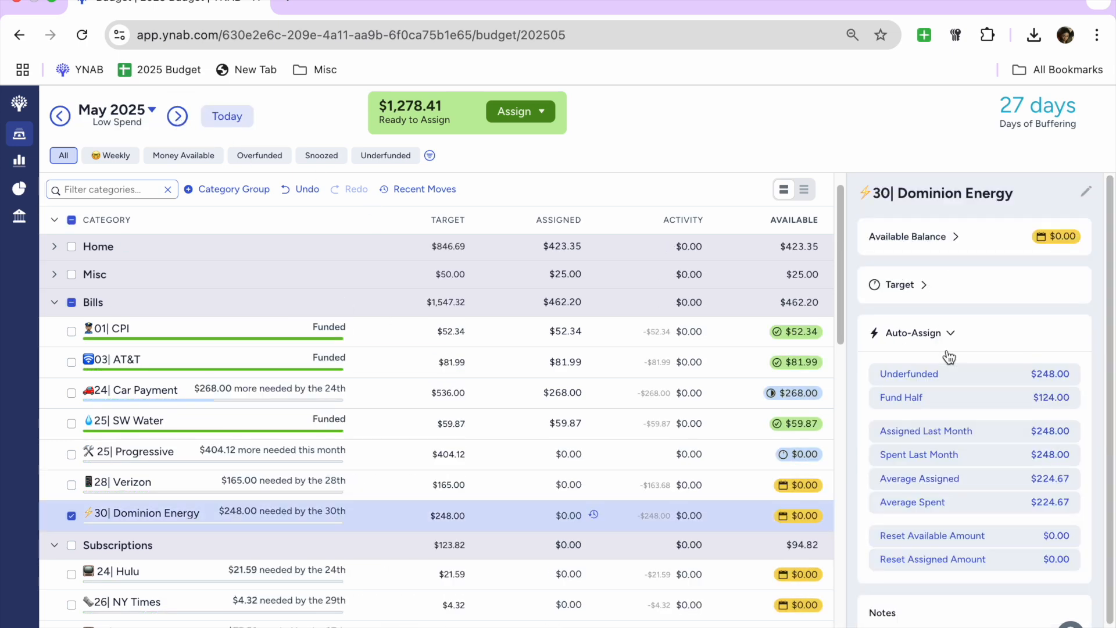
{"action": "left_click", "coordinate": [950, 398]}
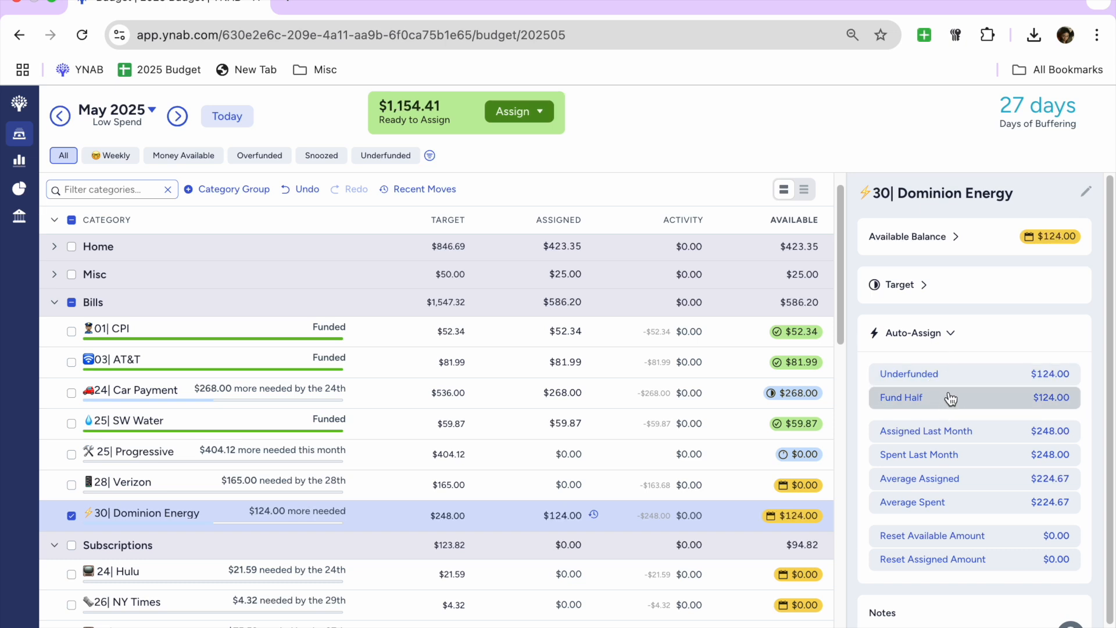
{"action": "left_click", "coordinate": [953, 375]}
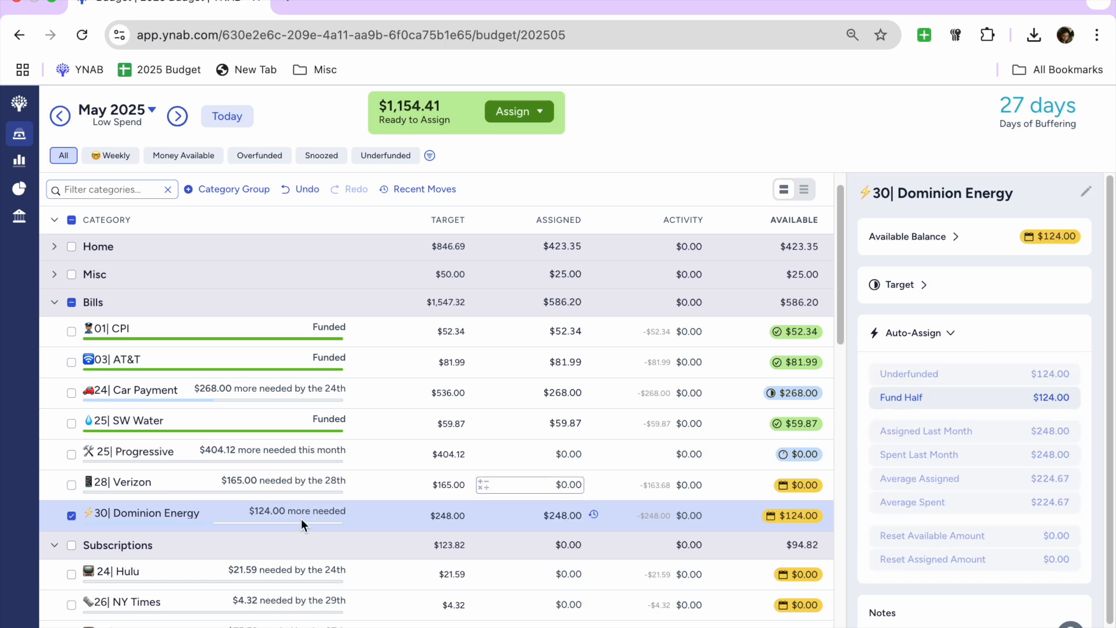
{"action": "left_click", "coordinate": [72, 516]}
Apply Fund Half to the Progressive category, assigning $202.06, and deselect it.
{"action": "left_click", "coordinate": [71, 454]}
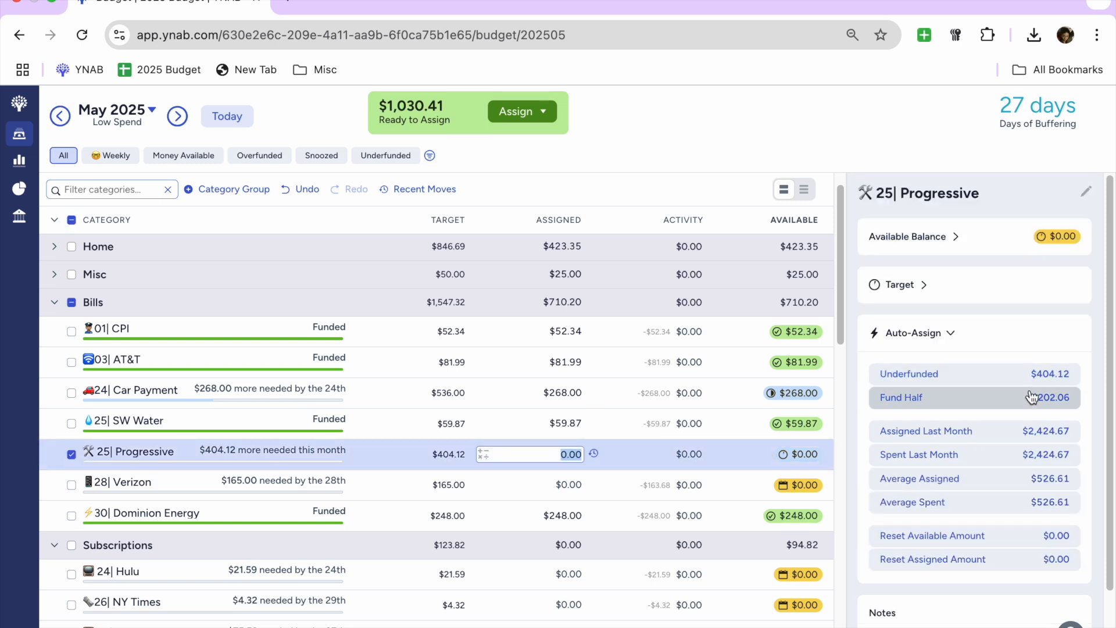
{"action": "left_click", "coordinate": [991, 399]}
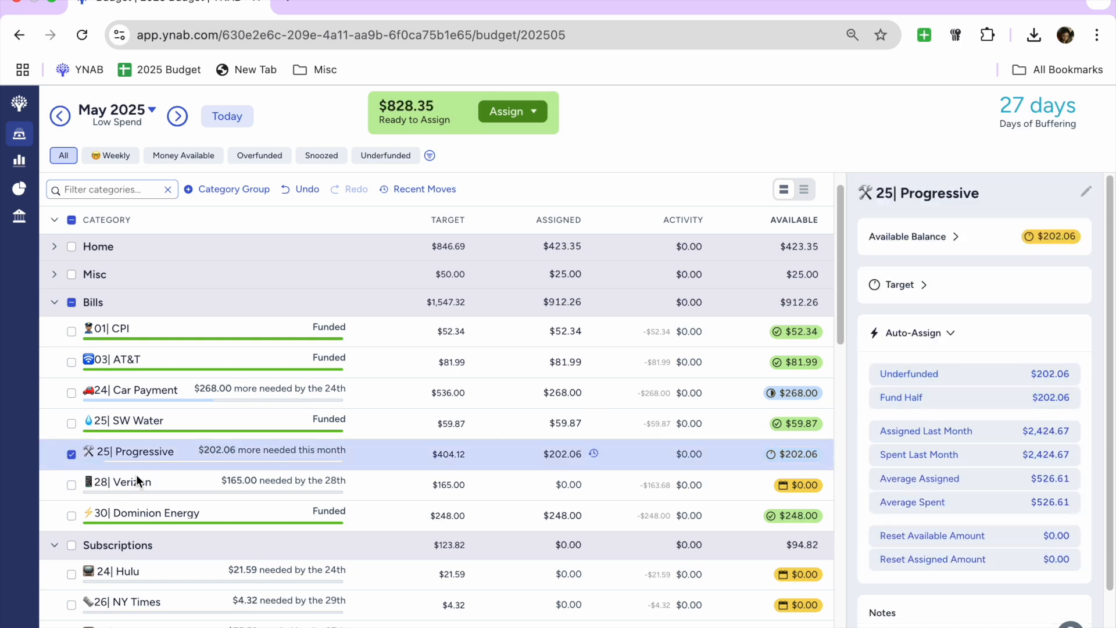
{"action": "left_click", "coordinate": [70, 454]}
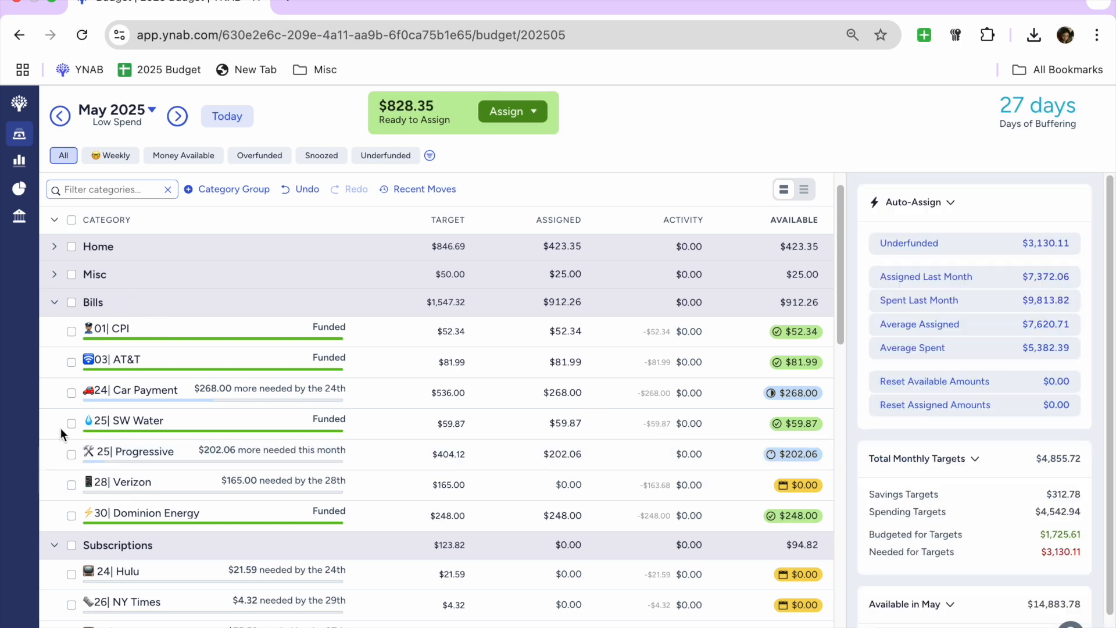
Review the combined underfunded amount of Car Payment, Progressive and Verizon, clear the selection and collapse the Bills group.
{"action": "left_click", "coordinate": [72, 393]}
{"action": "left_click", "coordinate": [72, 454]}
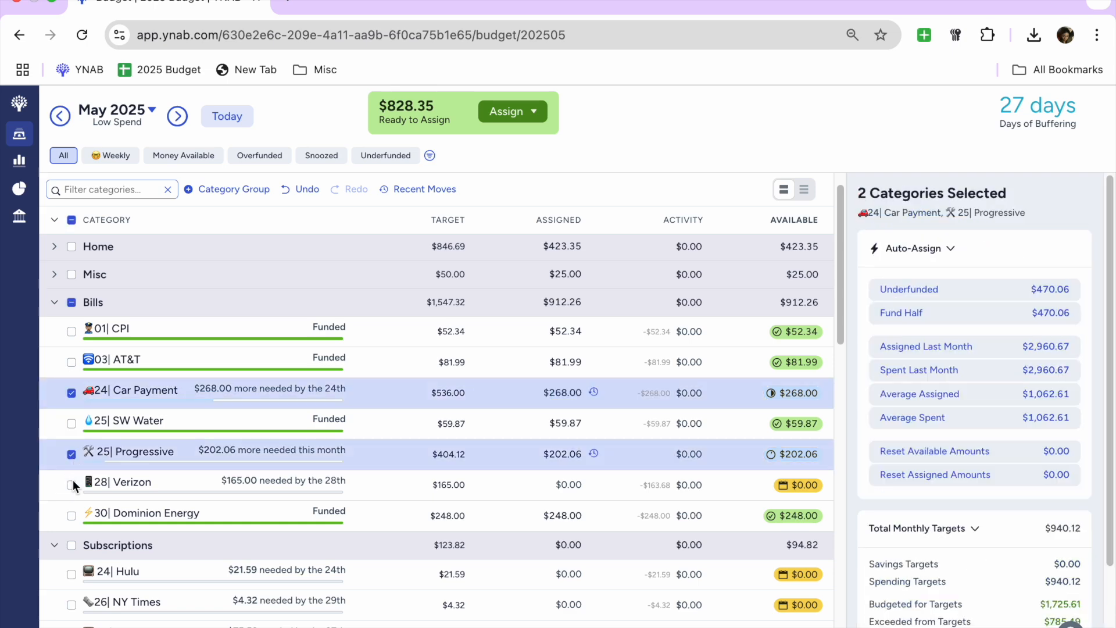
{"action": "left_click", "coordinate": [72, 483]}
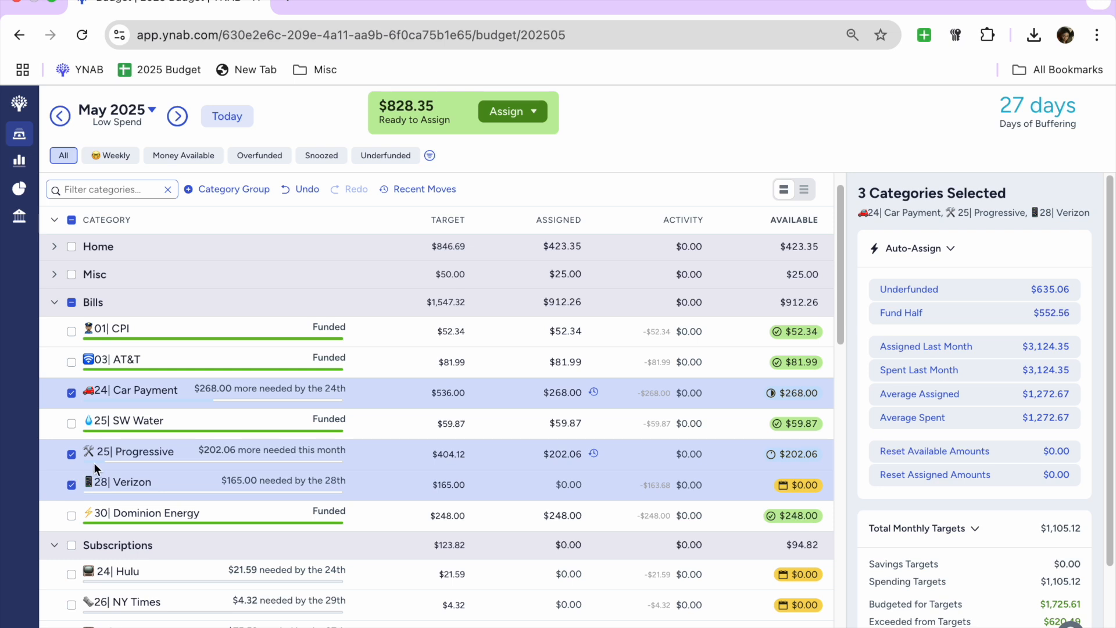
{"action": "left_click", "coordinate": [72, 303]}
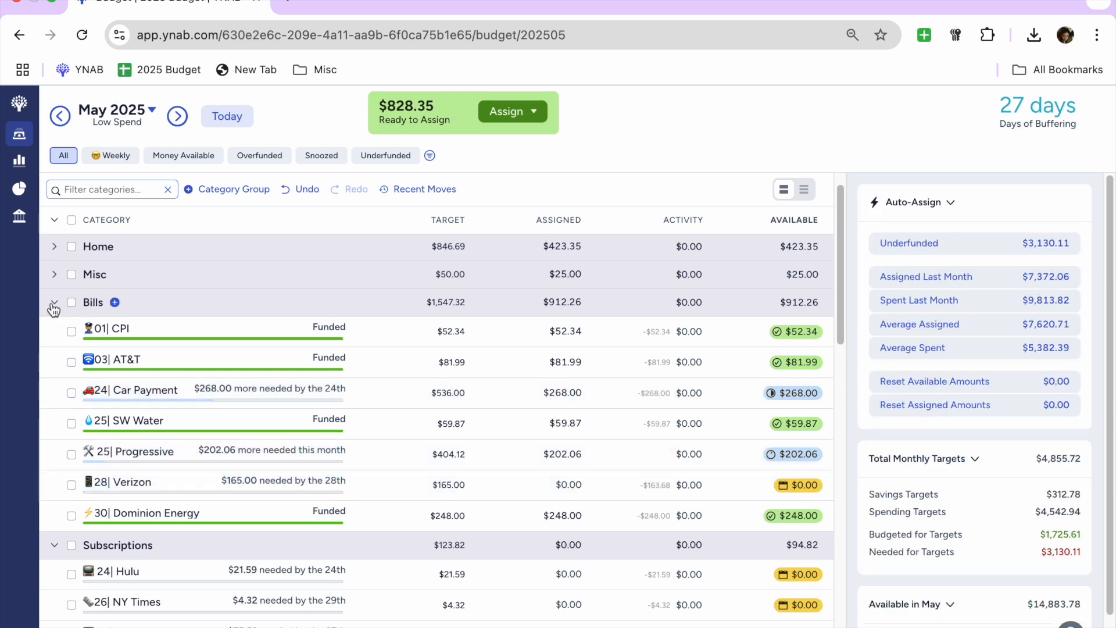
{"action": "left_click", "coordinate": [53, 303]}
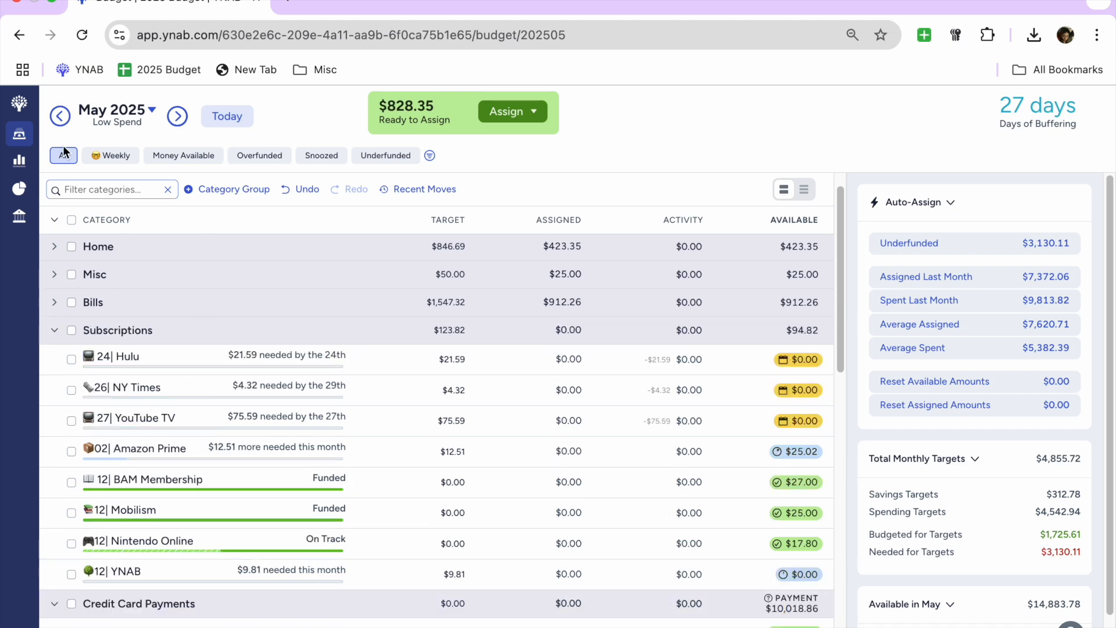
Check the April 2025 activity of the Hulu and NY Times subscriptions for their charge dates.
{"action": "left_click", "coordinate": [61, 116]}
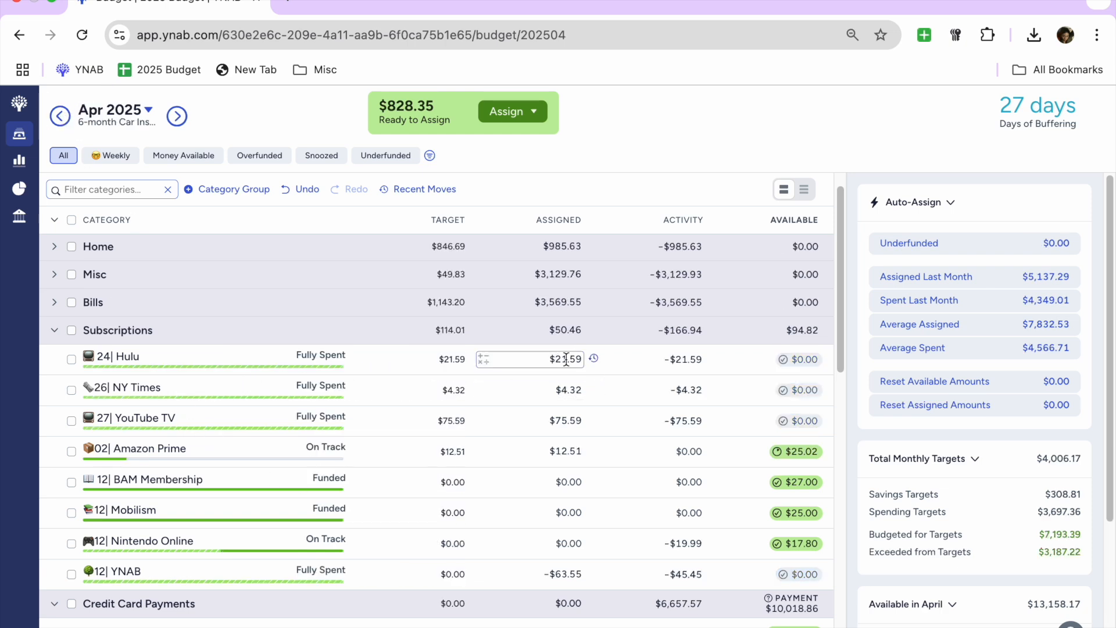
{"action": "left_click", "coordinate": [684, 361]}
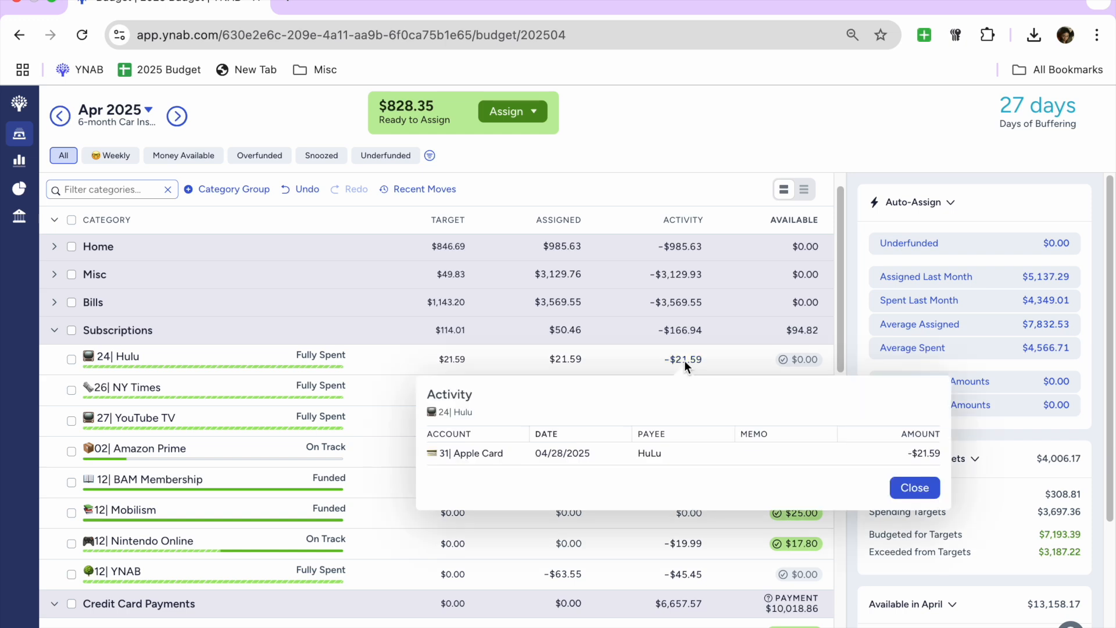
{"action": "left_click", "coordinate": [914, 487]}
{"action": "left_click", "coordinate": [687, 391]}
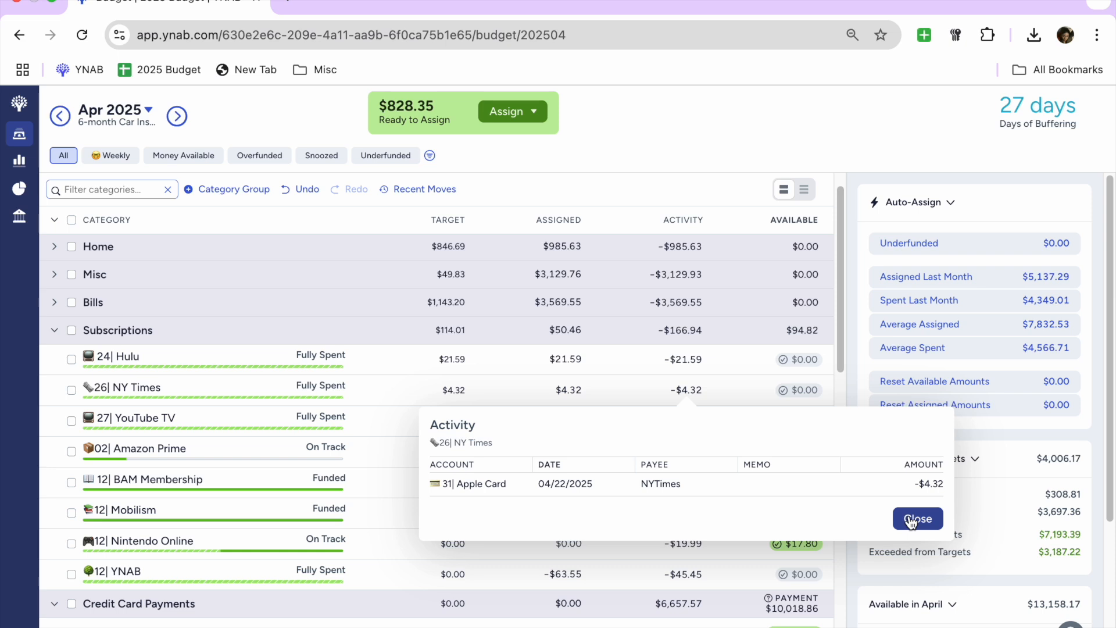
{"action": "left_click", "coordinate": [913, 519]}
Rename the NY Times category to "22| NY Times" and move it above Hulu in the Subscriptions group.
{"action": "left_click", "coordinate": [132, 390]}
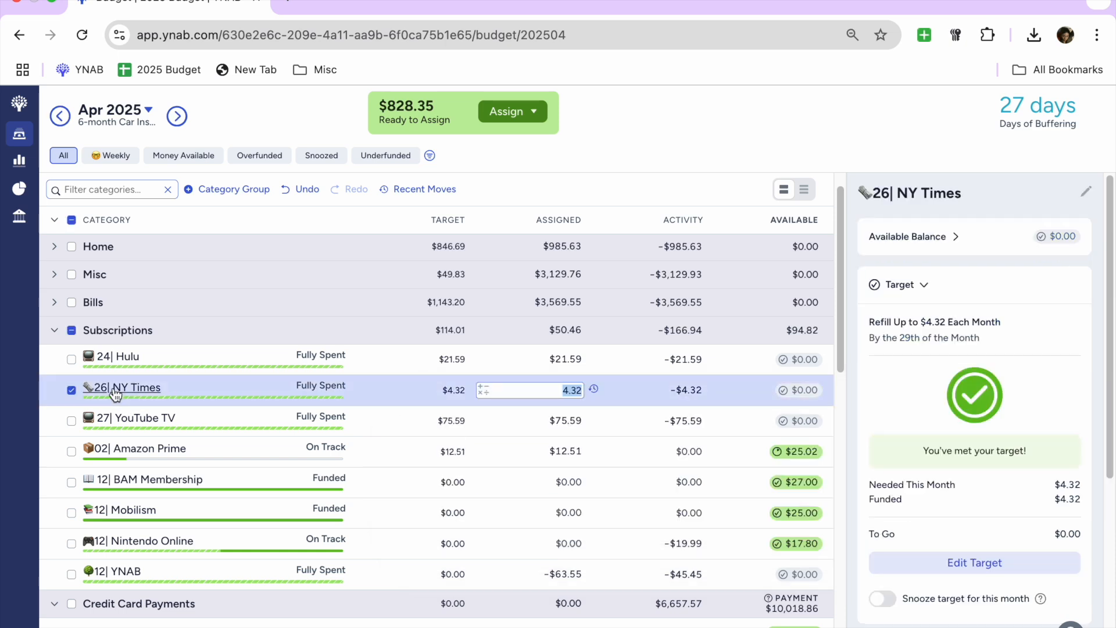
{"action": "left_click", "coordinate": [44, 425]}
{"action": "key", "text": "BackSpace"}
{"action": "type", "text": "22| NY Times"}
{"action": "left_click", "coordinate": [258, 462]}
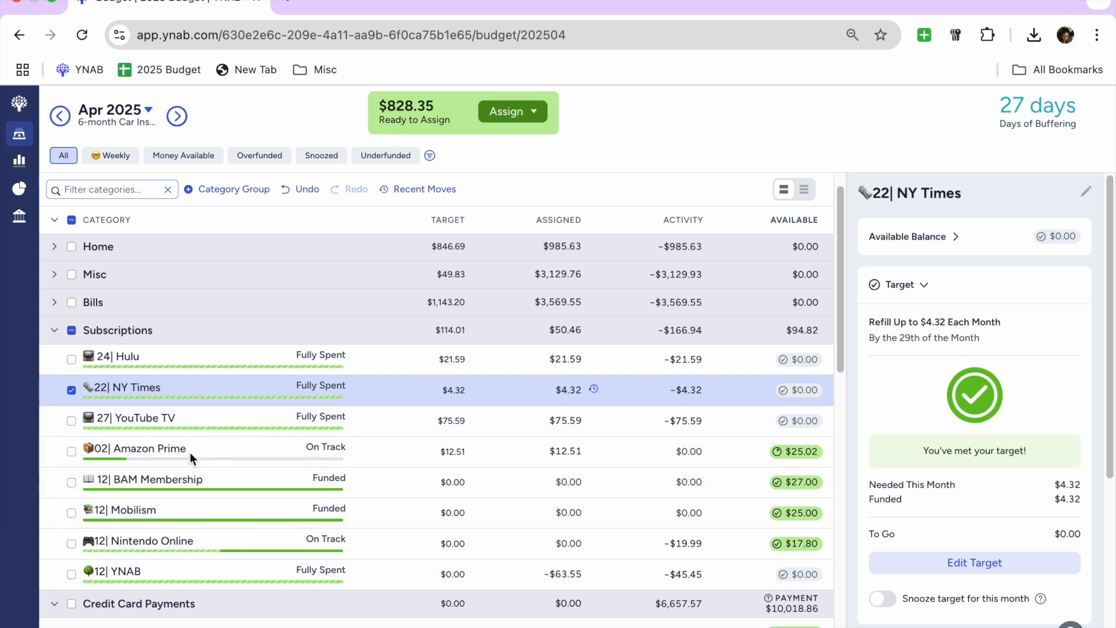
{"action": "left_click_drag", "start_coordinate": [173, 393], "coordinate": [173, 359]}
Check YouTube TV's April 2025 activity, deselect NY Times and return to the May 2025 budget.
{"action": "left_click", "coordinate": [676, 423]}
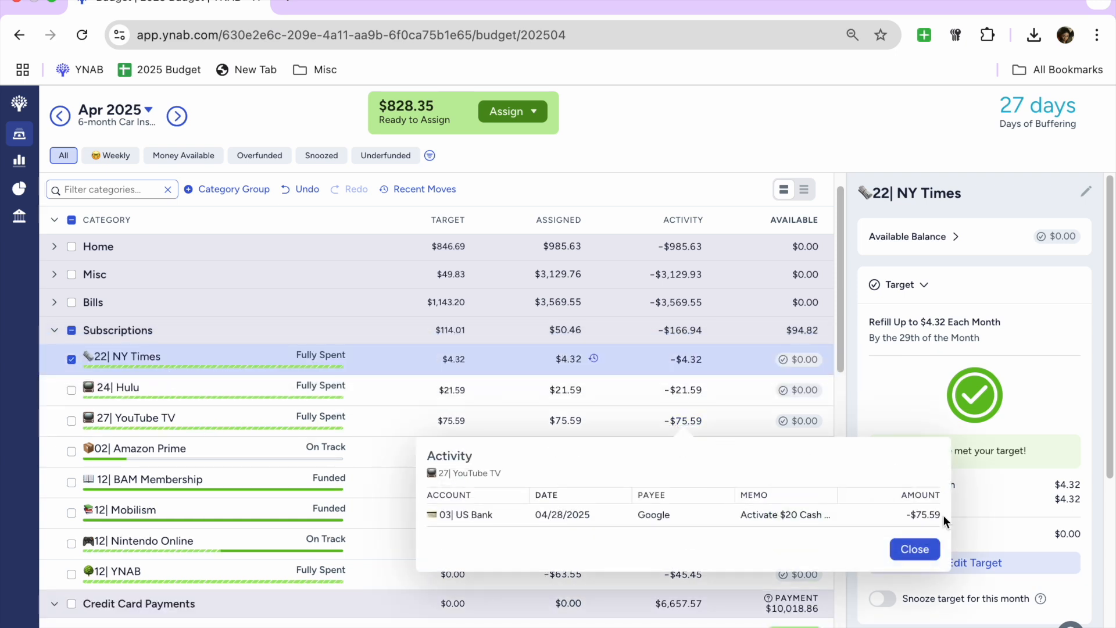
{"action": "left_click", "coordinate": [913, 548]}
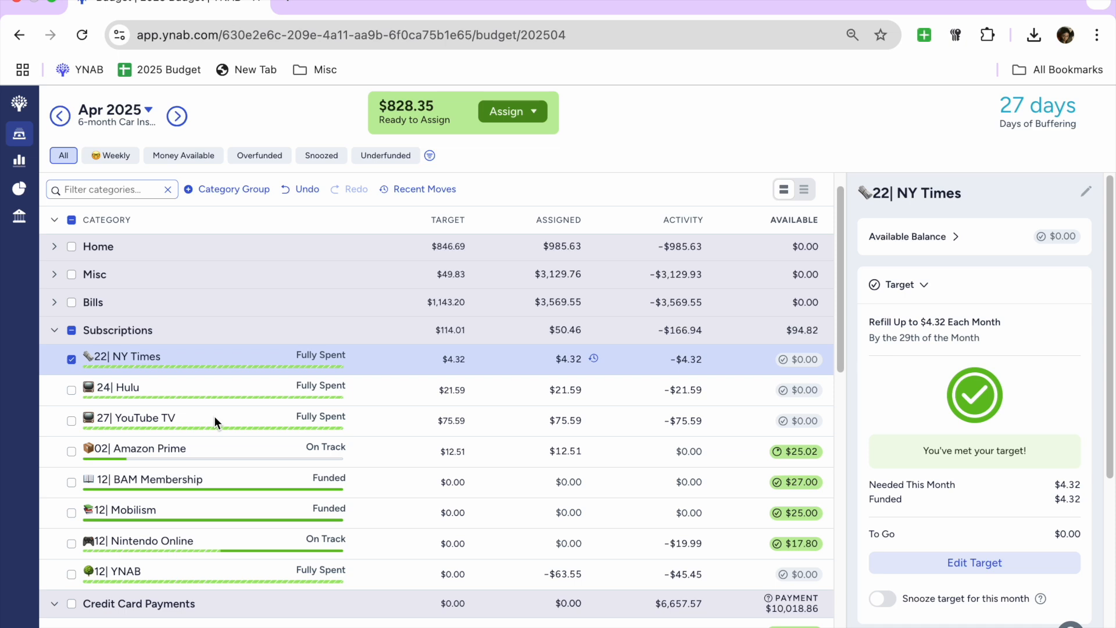
{"action": "left_click", "coordinate": [72, 359]}
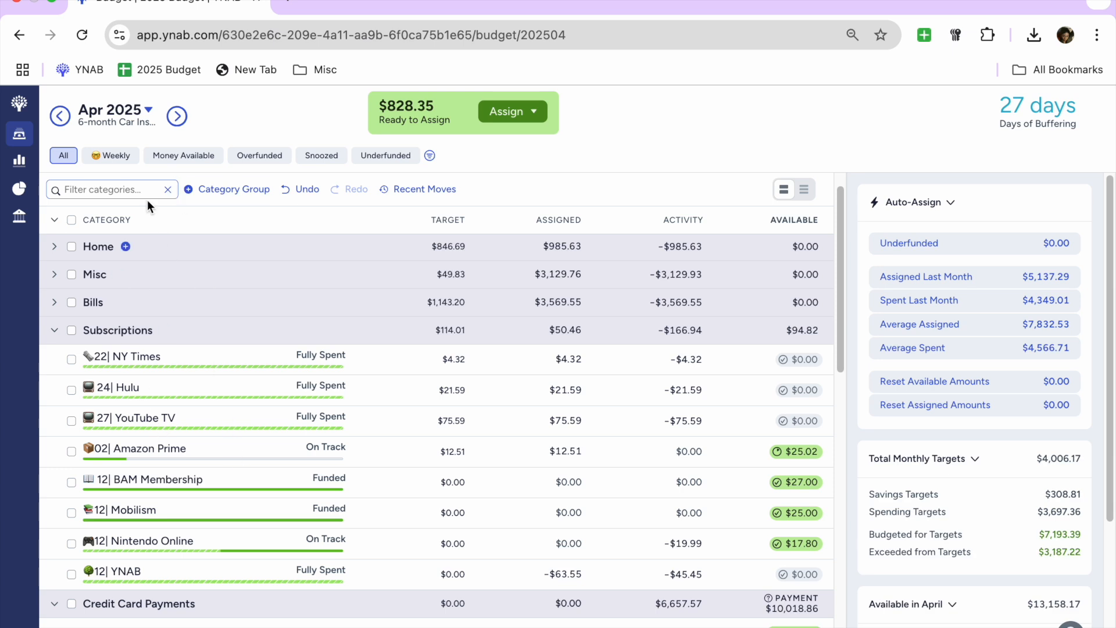
{"action": "left_click", "coordinate": [176, 117]}
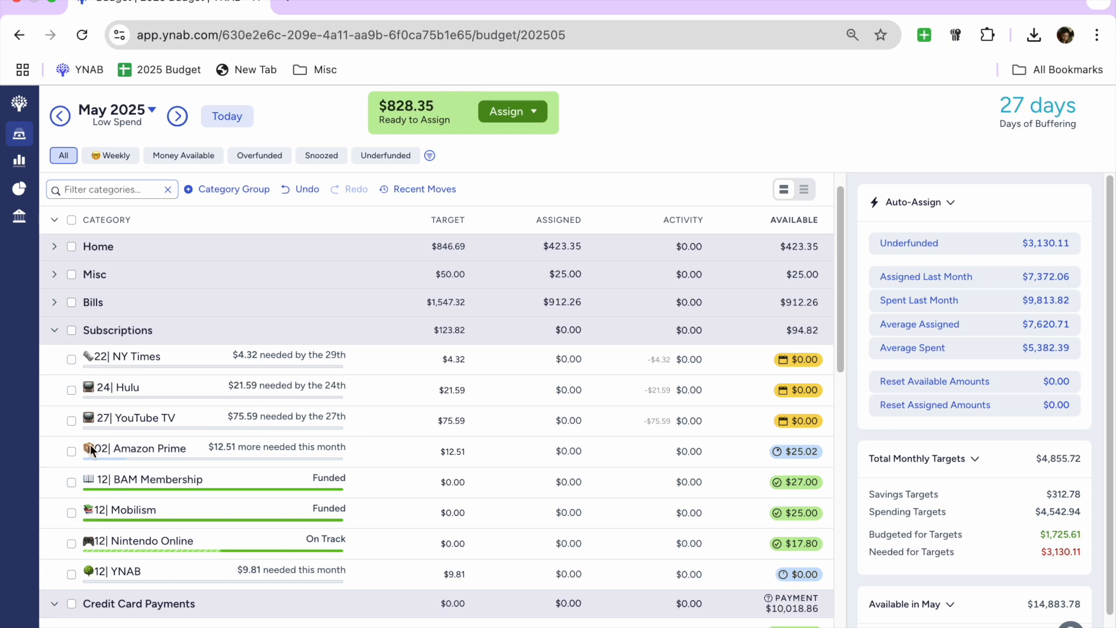
Apply Underfunded to the Amazon Prime category in the Subscriptions group, assigning $12.51.
{"action": "left_click", "coordinate": [71, 451]}
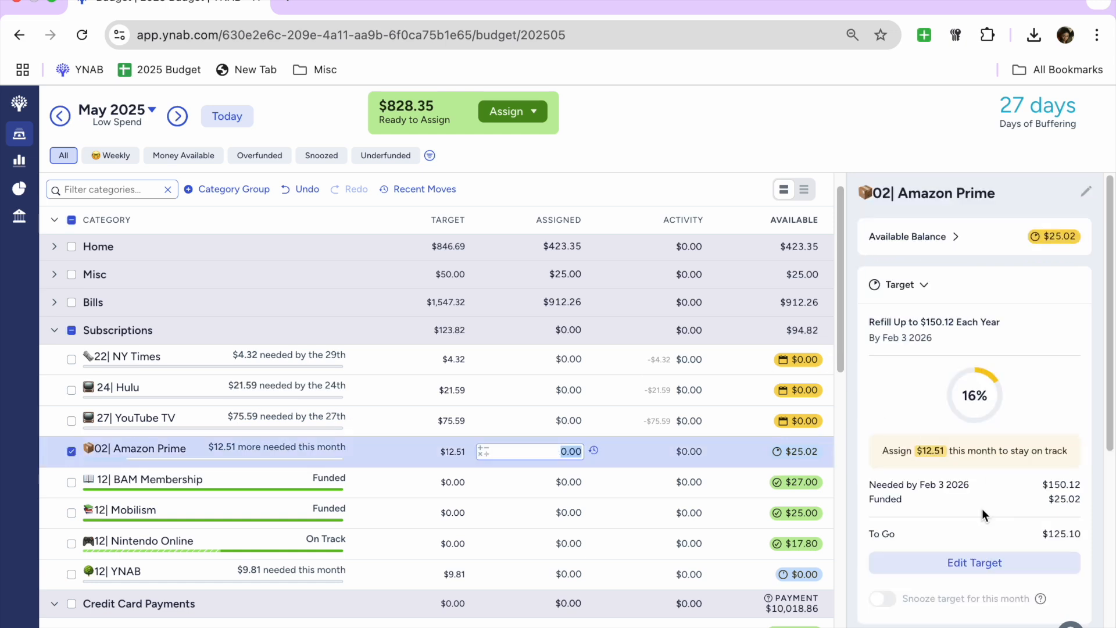
{"action": "left_click", "coordinate": [922, 285]}
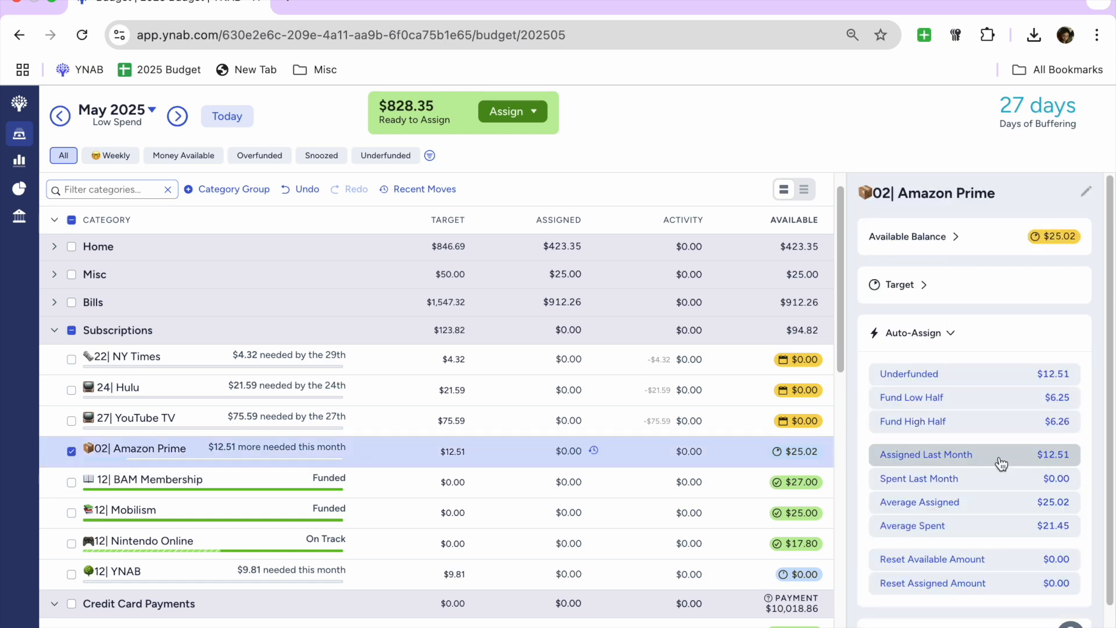
{"action": "left_click", "coordinate": [958, 374]}
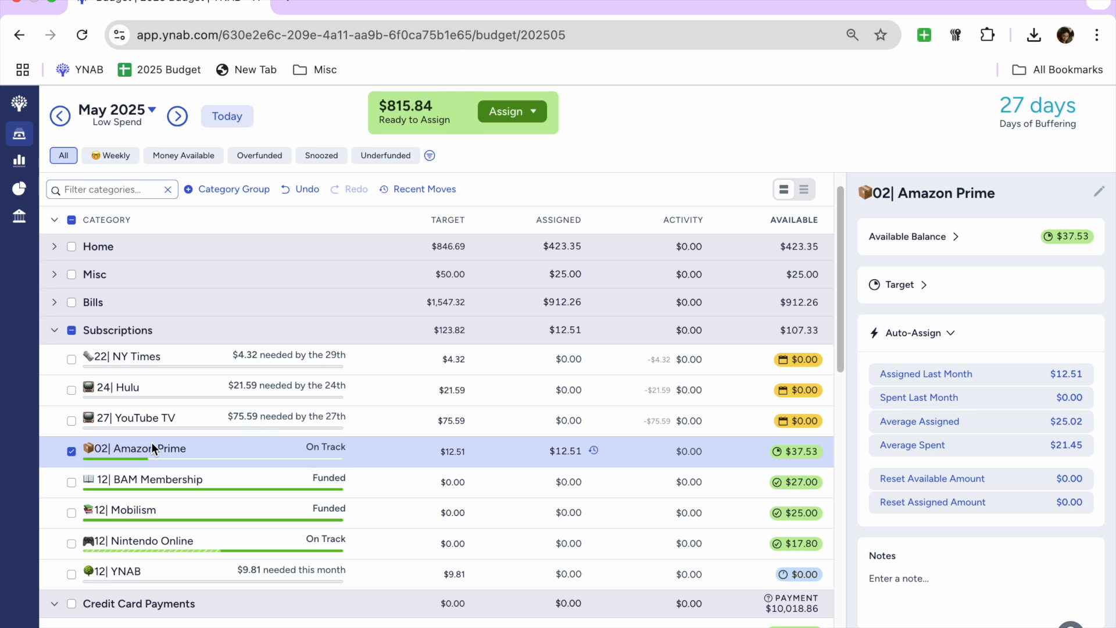
Deselect Amazon Prime and apply Underfunded to the YNAB category in Subscriptions, assigning $9.81.
{"action": "left_click", "coordinate": [71, 451]}
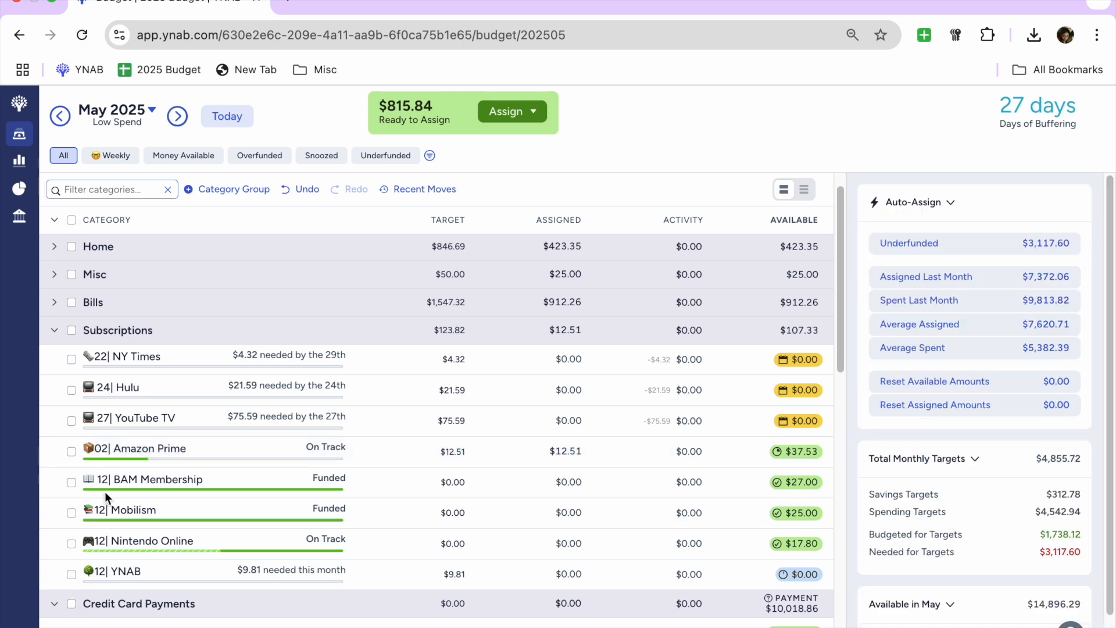
{"action": "left_click", "coordinate": [71, 574]}
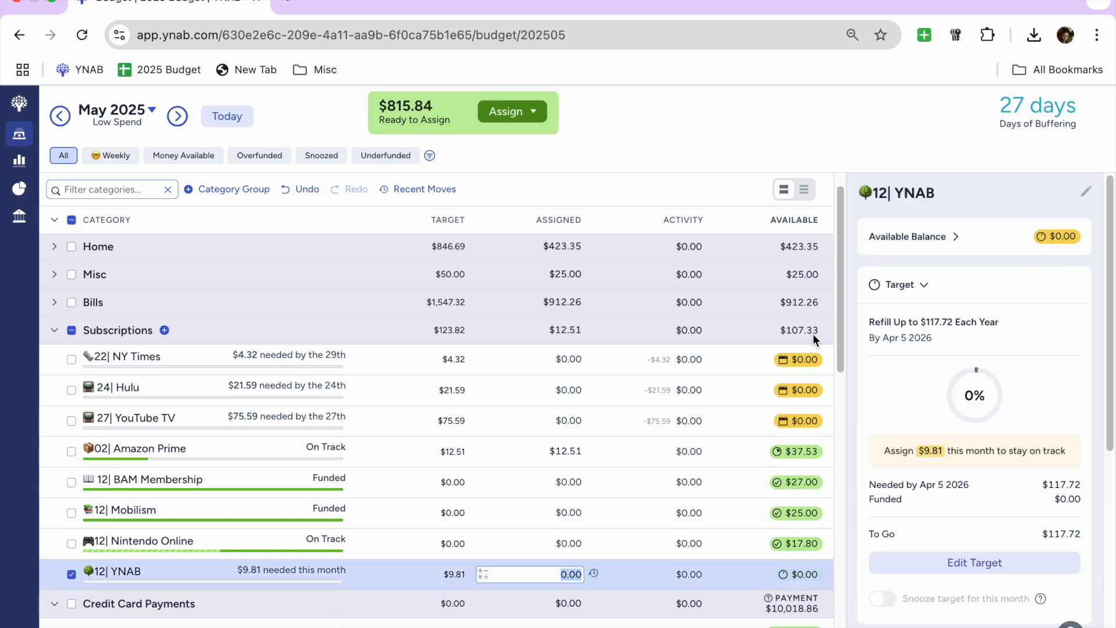
{"action": "left_click", "coordinate": [924, 285]}
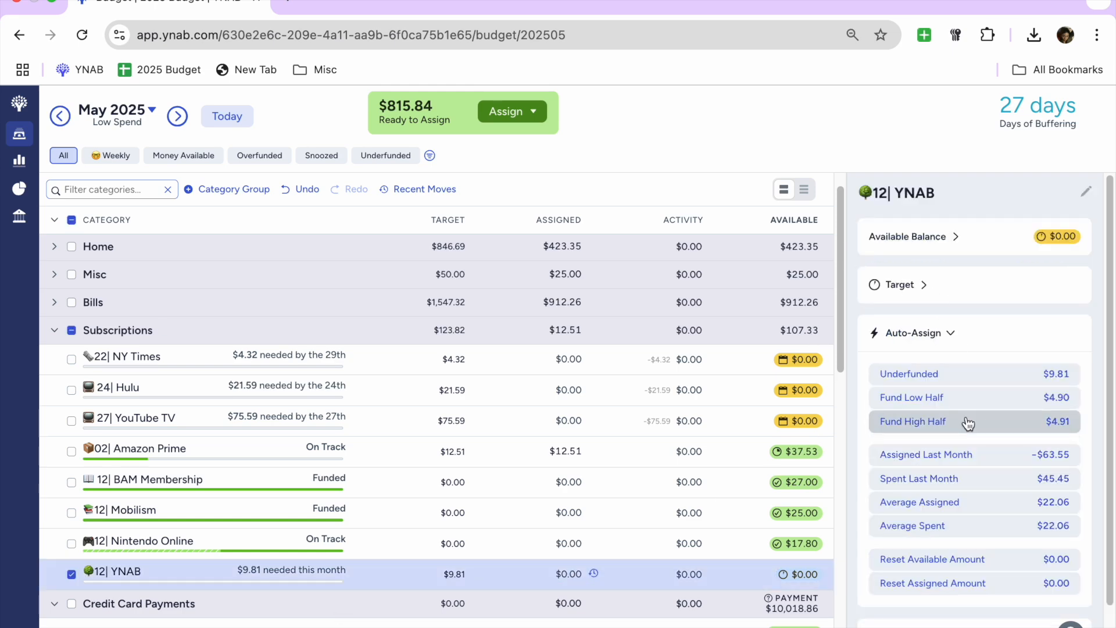
{"action": "left_click", "coordinate": [964, 379]}
{"action": "left_click", "coordinate": [69, 574]}
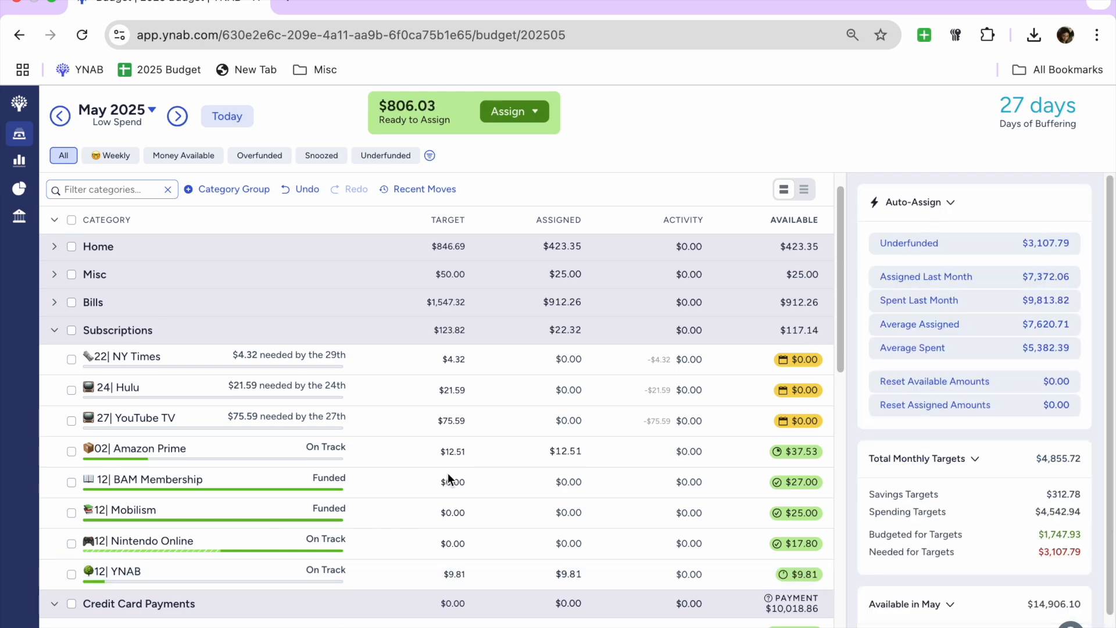
Collapse the Credit Card Payments group below Subscriptions.
{"action": "scroll", "coordinate": [444, 467], "scroll_direction": "down", "scroll_amount": 4}
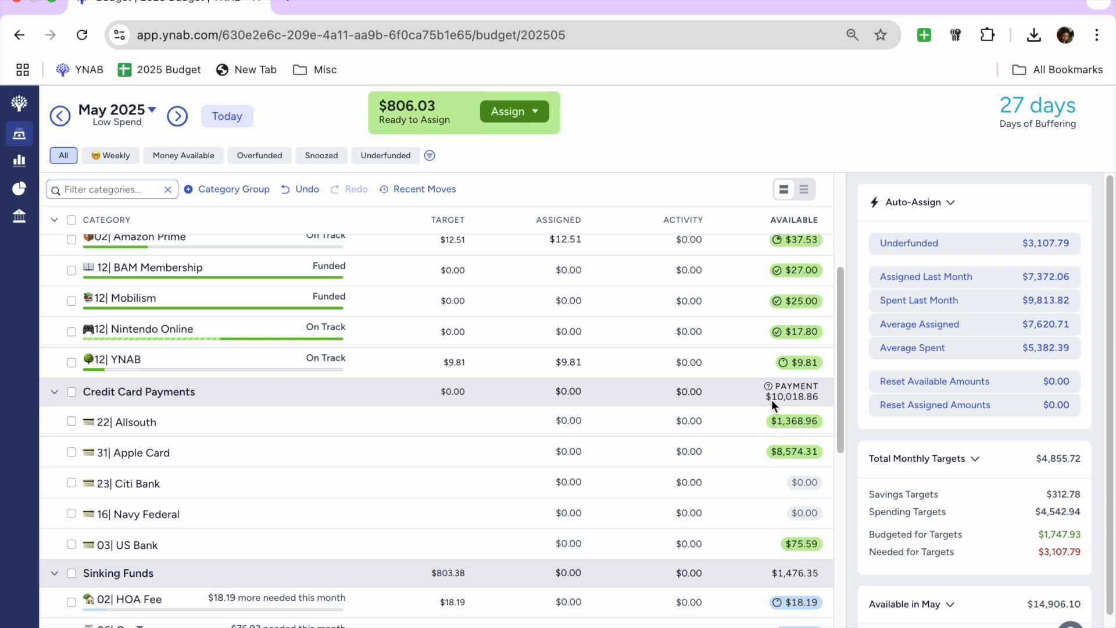
{"action": "mouse_move", "coordinate": [772, 399]}
{"action": "left_click", "coordinate": [55, 393]}
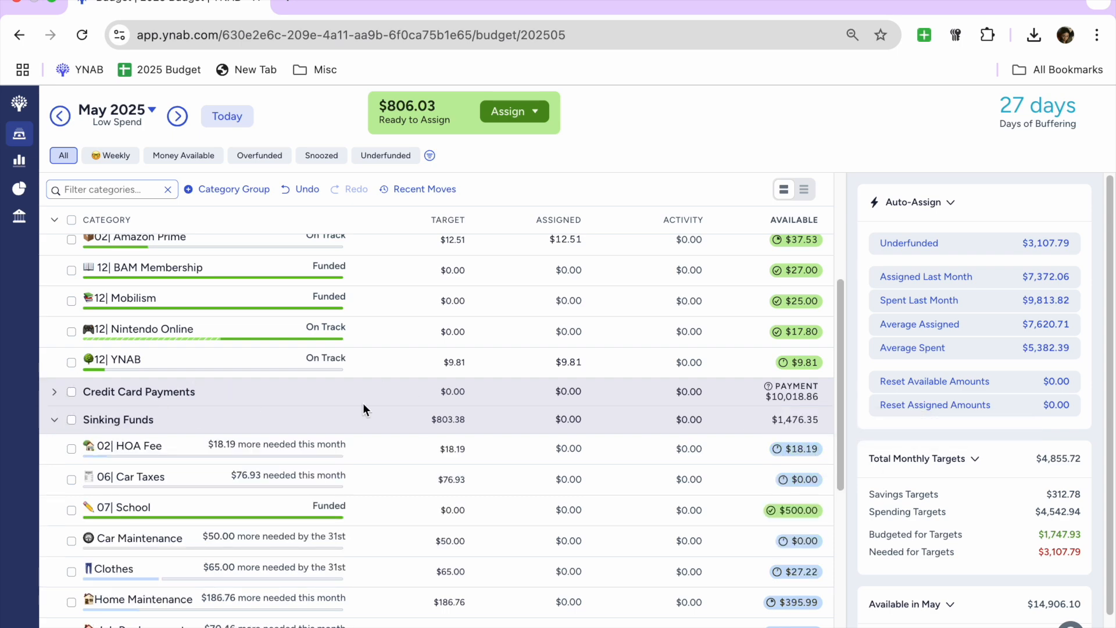
Apply Underfunded to HOA Fee, Car Taxes, Car Maintenance, Clothes, Tithe, Gifts, Mother's Day and Birthdays together, assigning $755.10, and collapse the Wish Farm group.
{"action": "left_click", "coordinate": [68, 460]}
{"action": "left_click", "coordinate": [70, 460]}
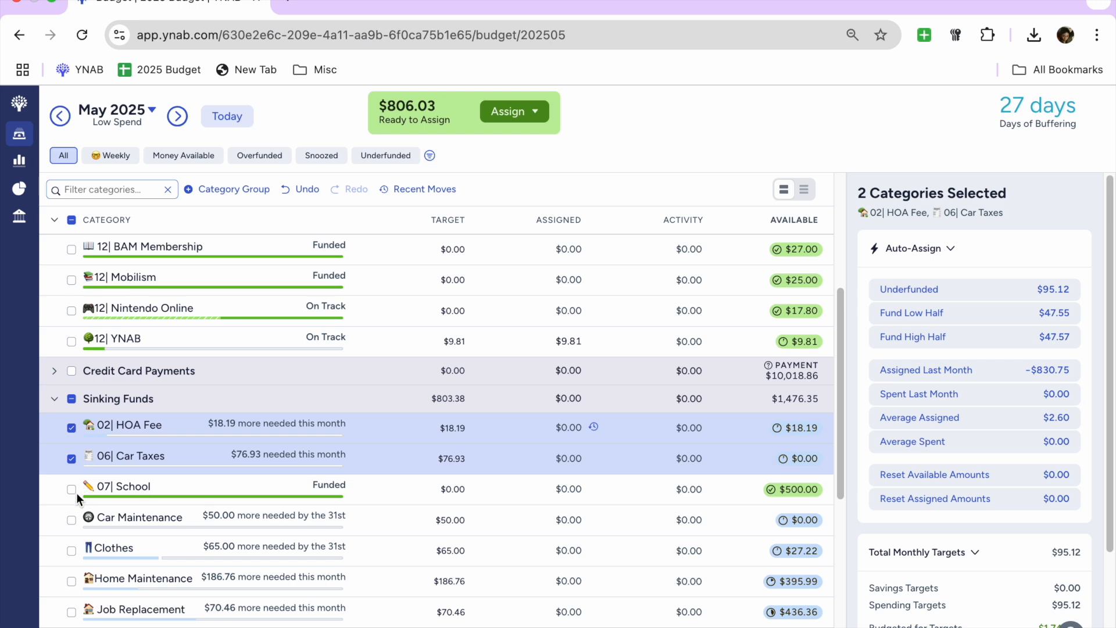
{"action": "left_click", "coordinate": [71, 519]}
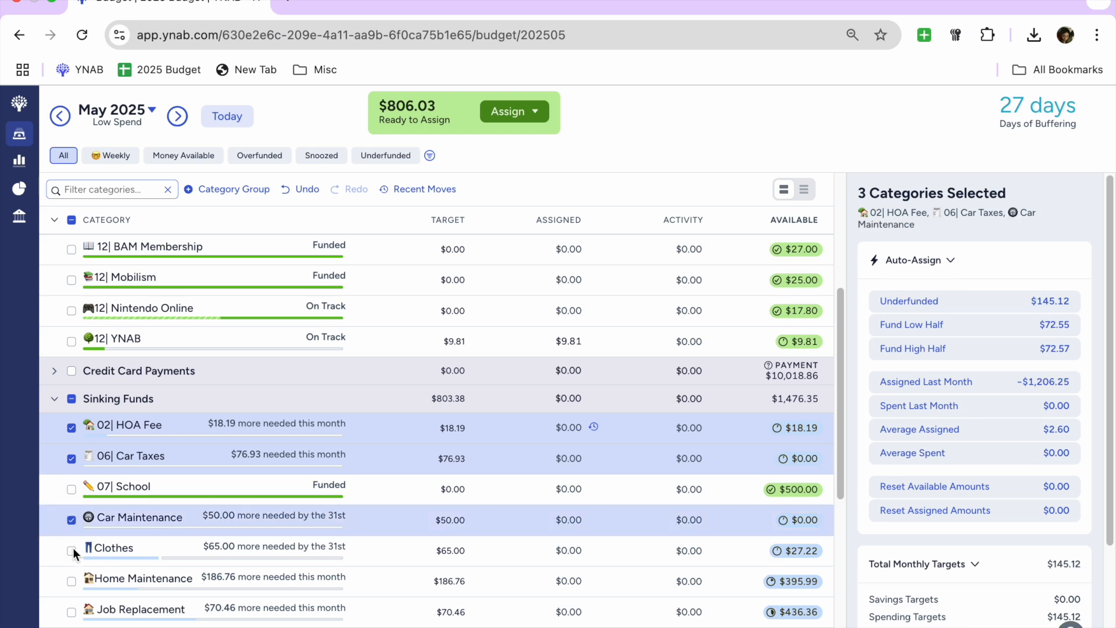
{"action": "left_click", "coordinate": [71, 550]}
{"action": "scroll", "coordinate": [74, 567], "scroll_direction": "down", "scroll_amount": 2}
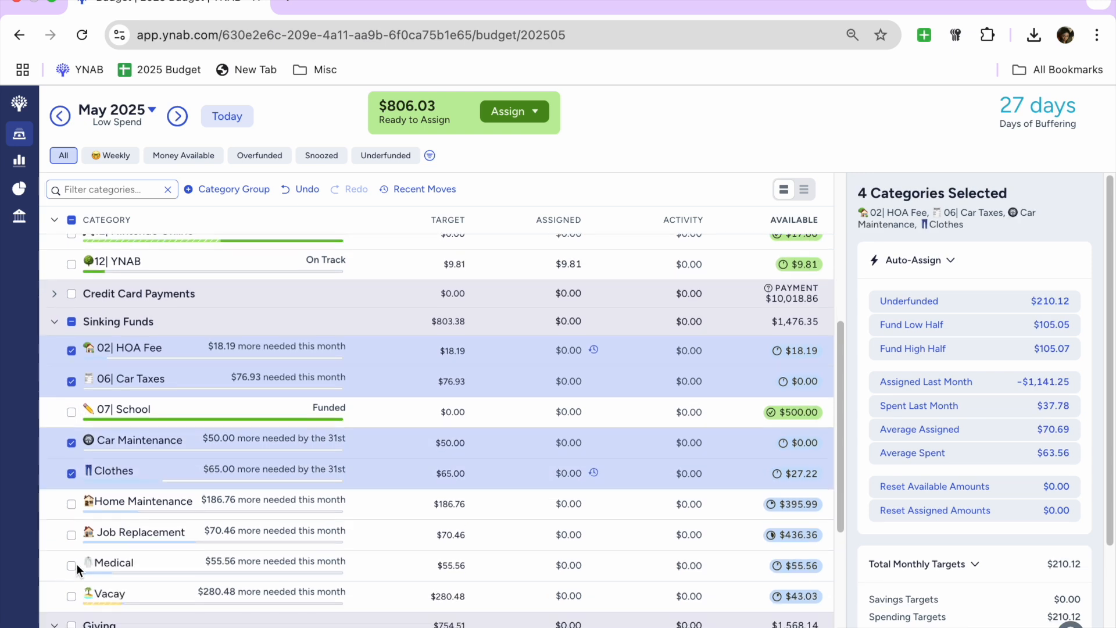
{"action": "left_click", "coordinate": [72, 612]}
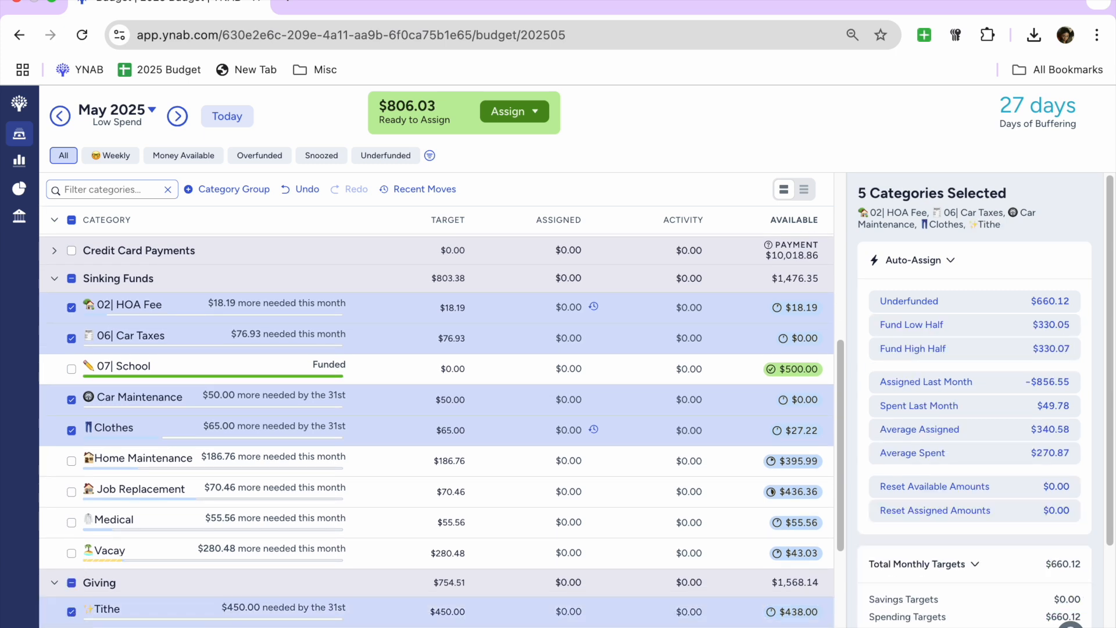
{"action": "left_click", "coordinate": [72, 626]}
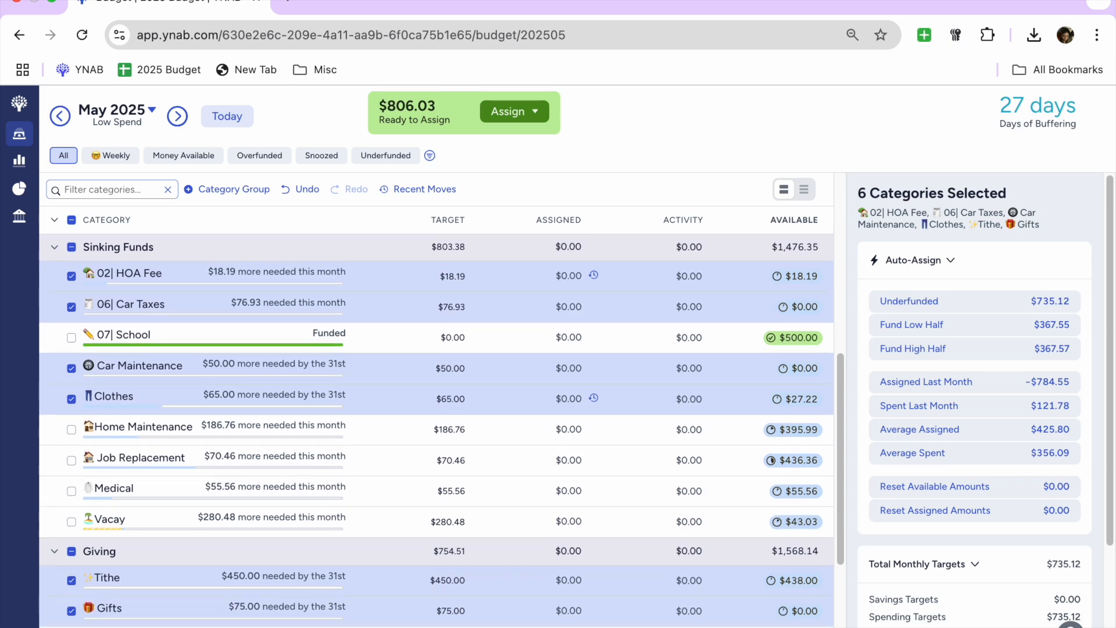
{"action": "left_click", "coordinate": [71, 627]}
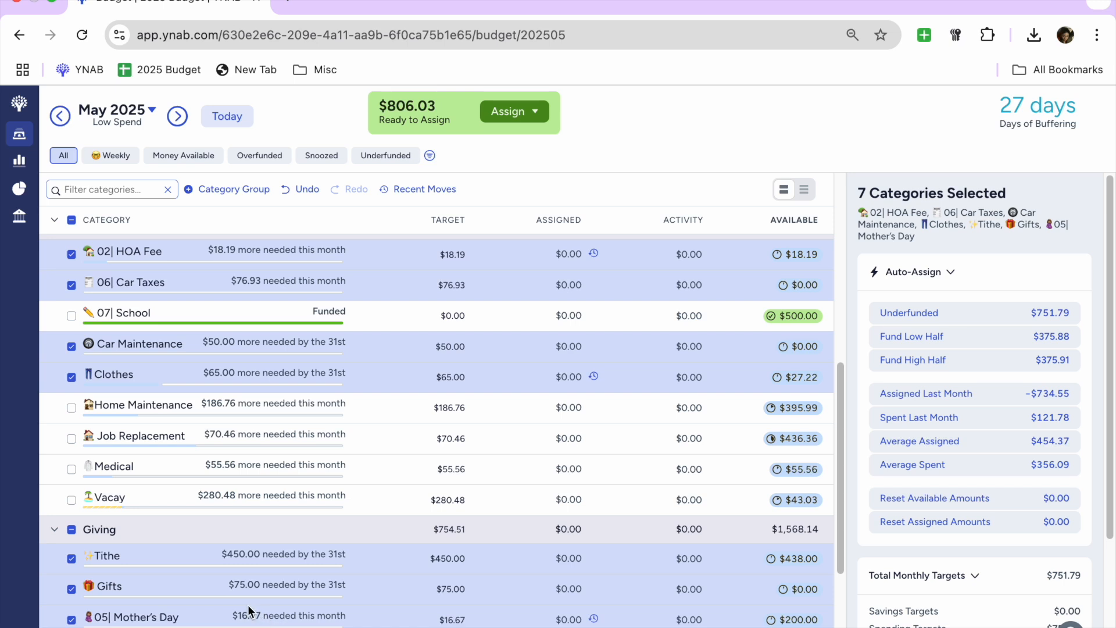
{"action": "scroll", "coordinate": [248, 604], "scroll_direction": "down", "scroll_amount": 1}
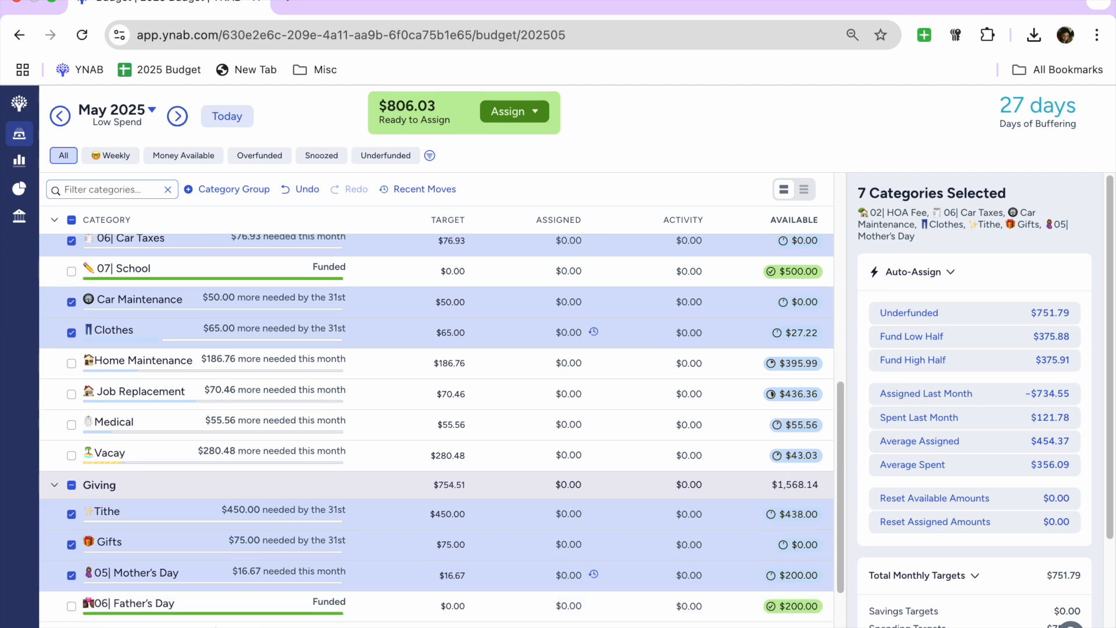
{"action": "left_click", "coordinate": [71, 625]}
{"action": "scroll", "coordinate": [400, 458], "scroll_direction": "down", "scroll_amount": 1}
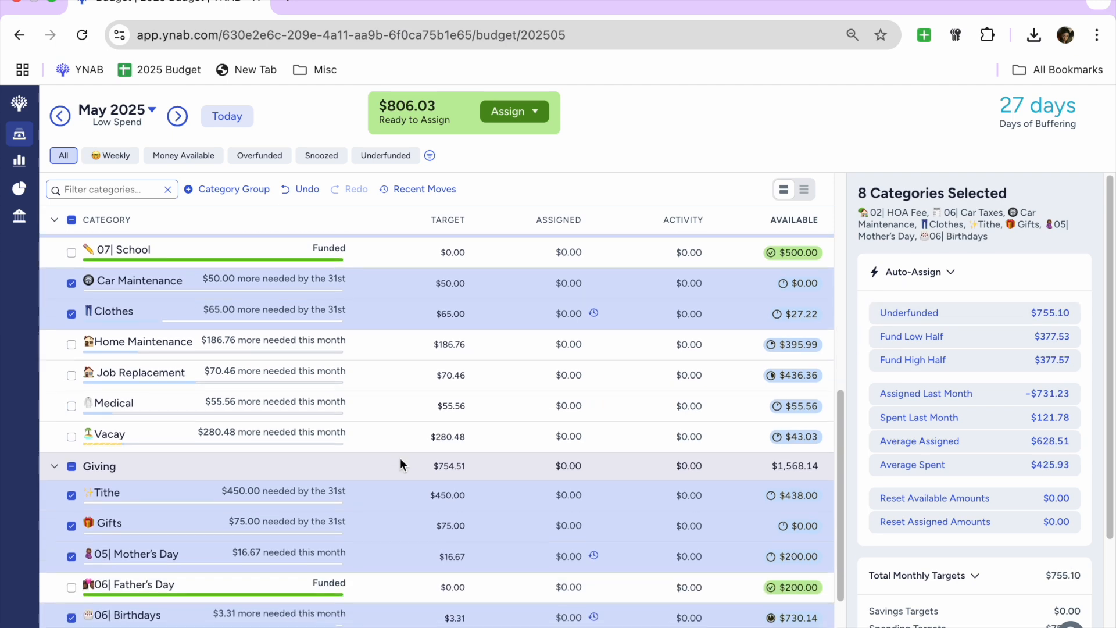
{"action": "scroll", "coordinate": [400, 458], "scroll_direction": "down", "scroll_amount": 3}
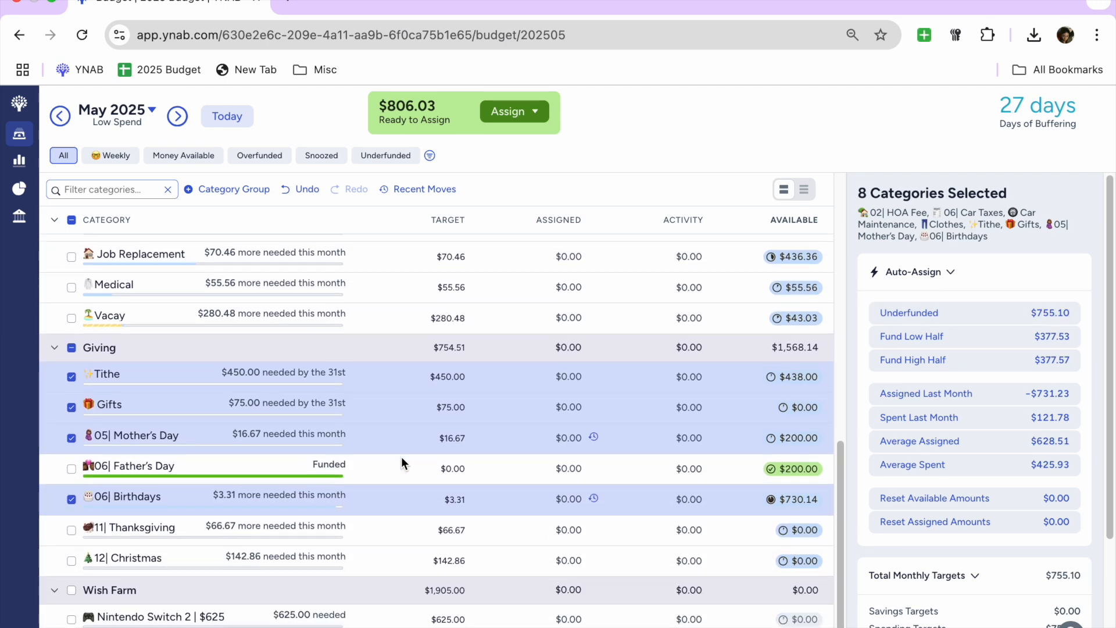
{"action": "scroll", "coordinate": [403, 459], "scroll_direction": "down", "scroll_amount": 1}
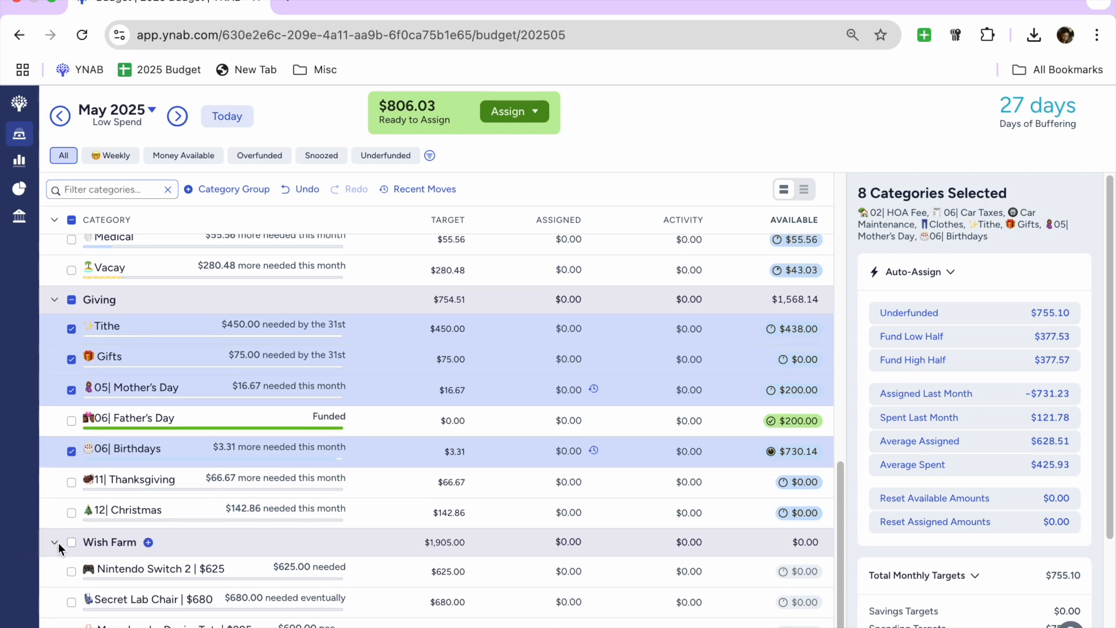
{"action": "left_click", "coordinate": [55, 542]}
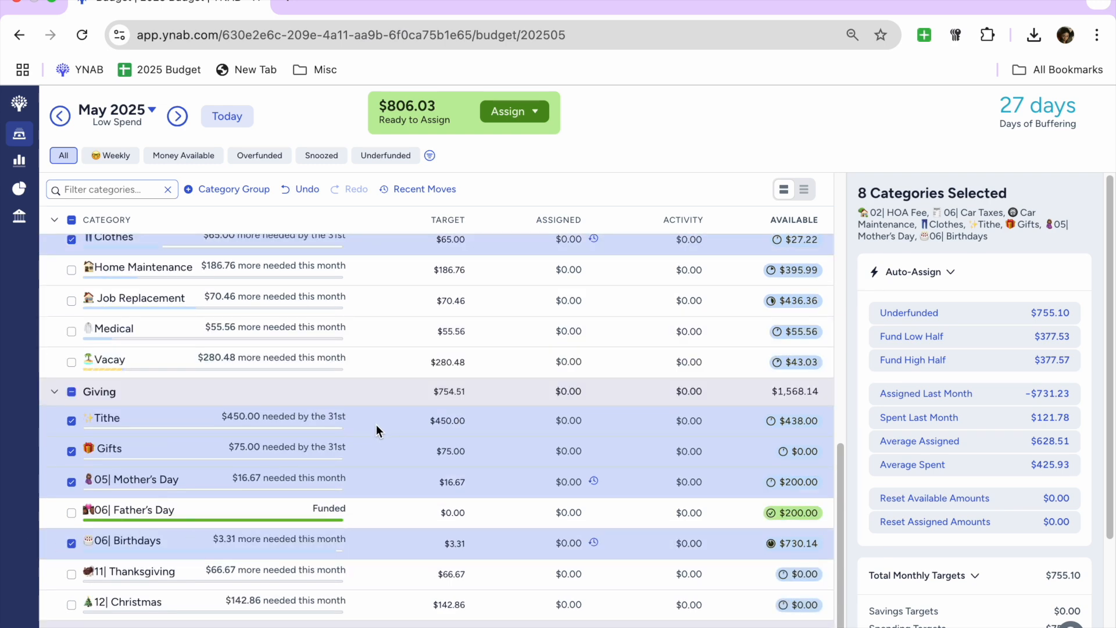
{"action": "left_click", "coordinate": [942, 313]}
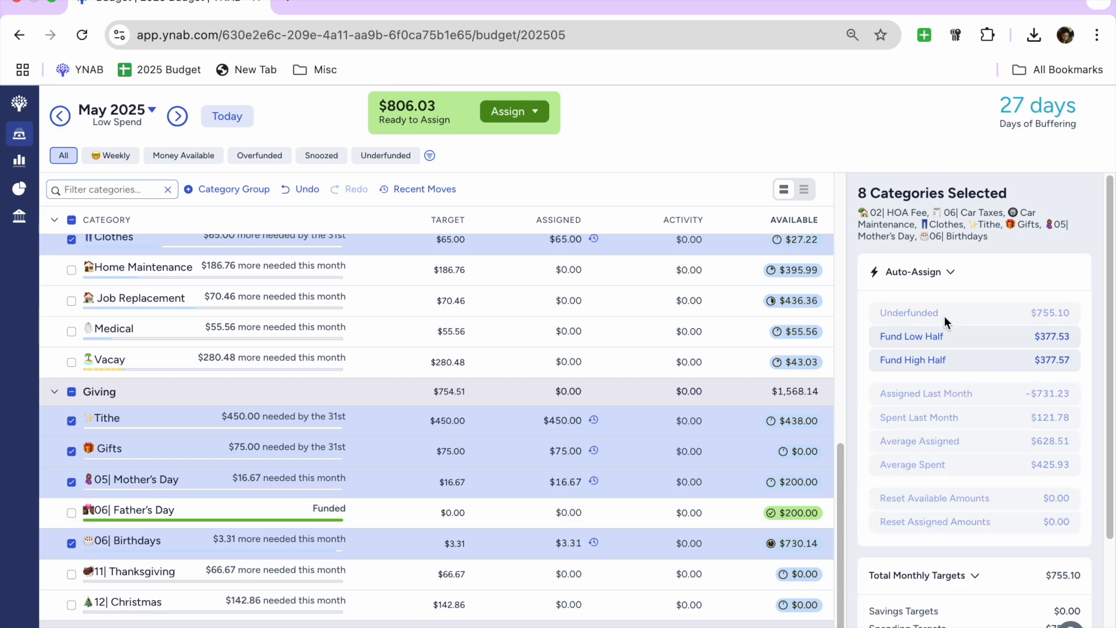
{"action": "left_click", "coordinate": [72, 221]}
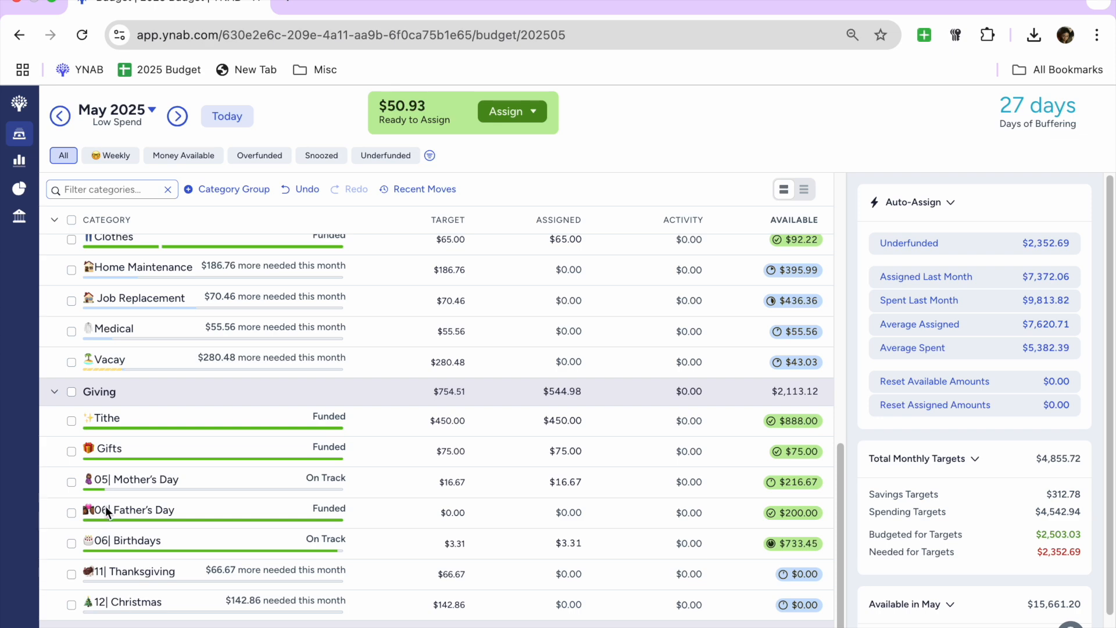
Expand all category groups in the May 2025 budget.
{"action": "scroll", "coordinate": [106, 509], "scroll_direction": "up", "scroll_amount": 2}
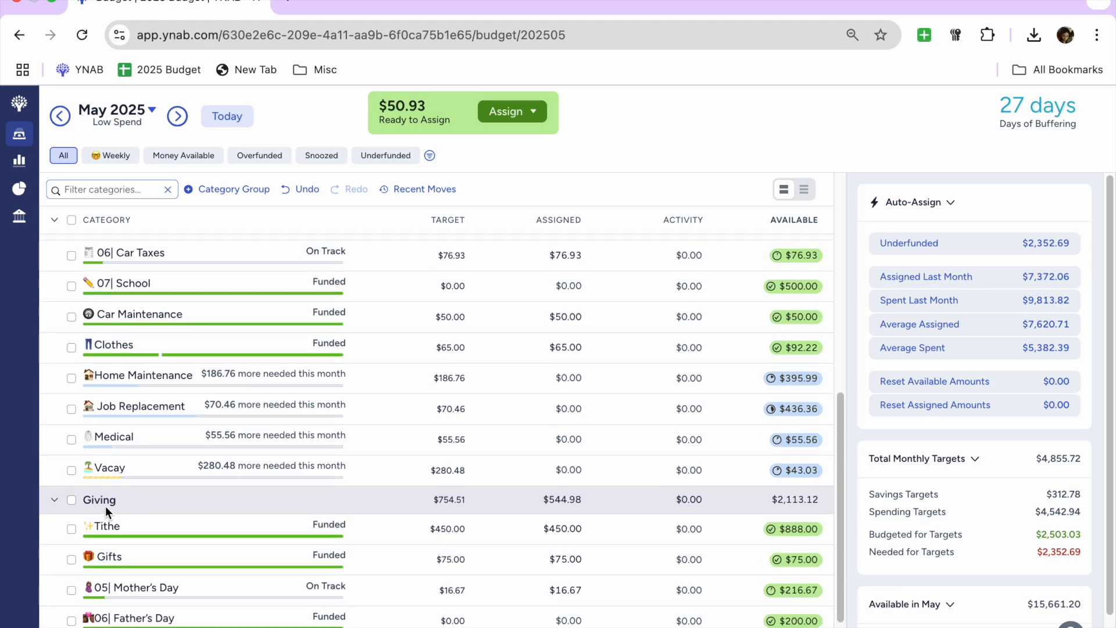
{"action": "scroll", "coordinate": [410, 428], "scroll_direction": "up", "scroll_amount": 10}
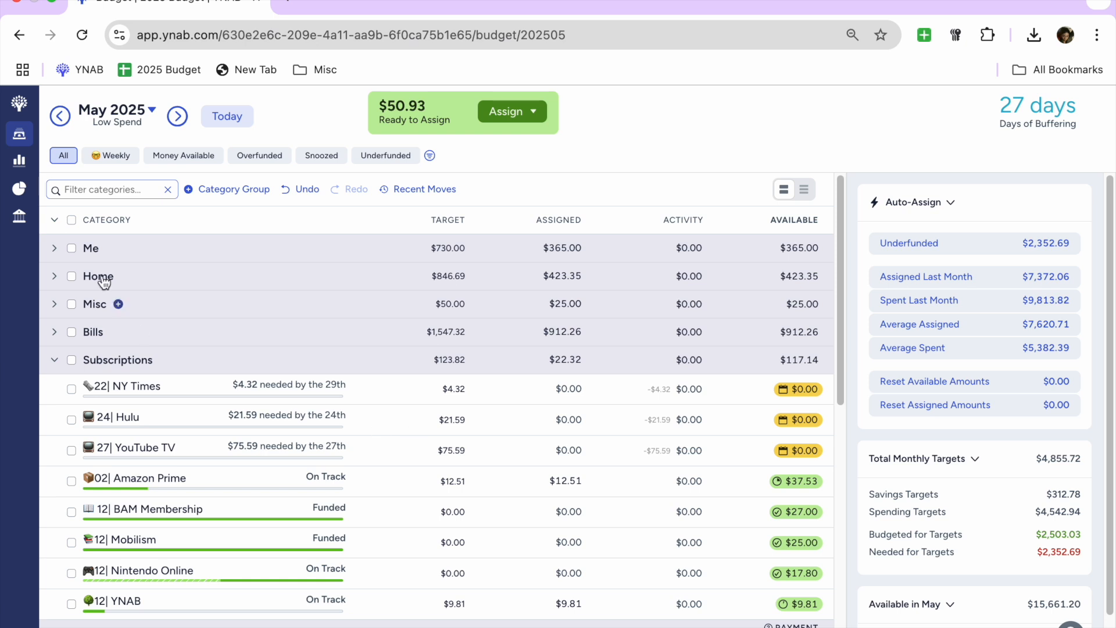
{"action": "left_click", "coordinate": [54, 220]}
{"action": "left_click", "coordinate": [54, 222]}
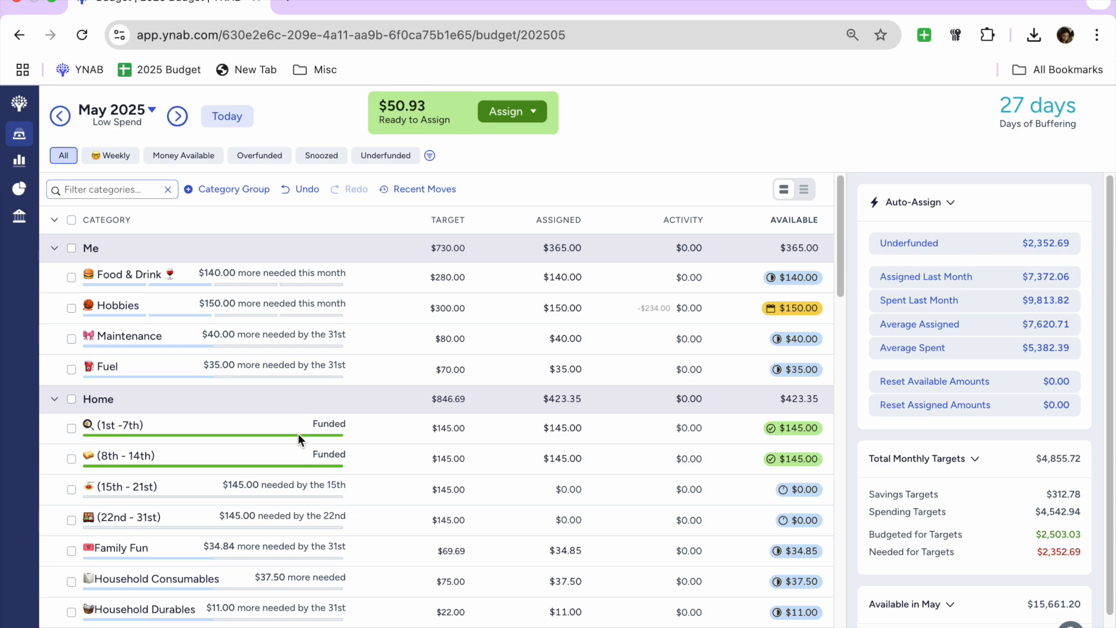
Compare the underfunded amounts for combinations of Family Fun, Household Consumables and Household Durables, and clear the selection.
{"action": "scroll", "coordinate": [298, 434], "scroll_direction": "down", "scroll_amount": 2}
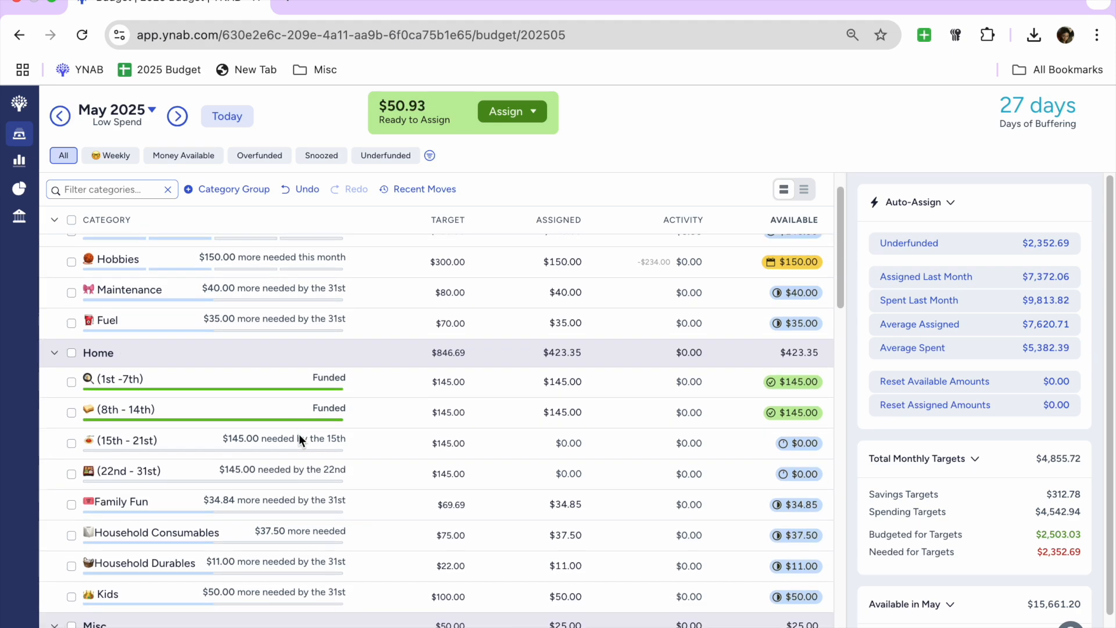
{"action": "left_click", "coordinate": [72, 566]}
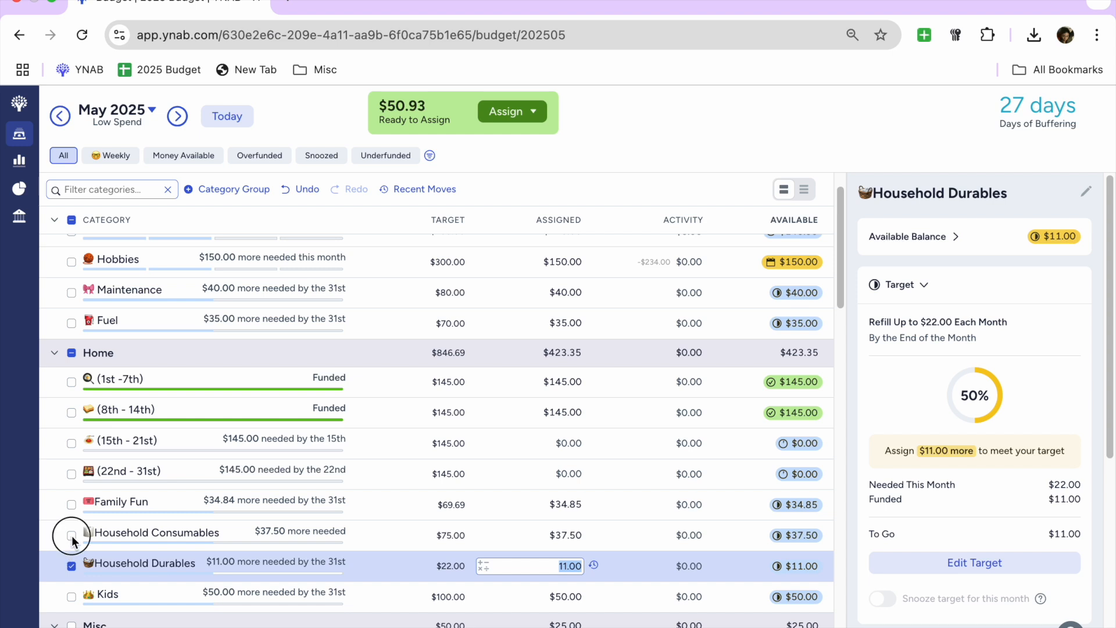
{"action": "left_click", "coordinate": [72, 536]}
{"action": "left_click", "coordinate": [72, 504]}
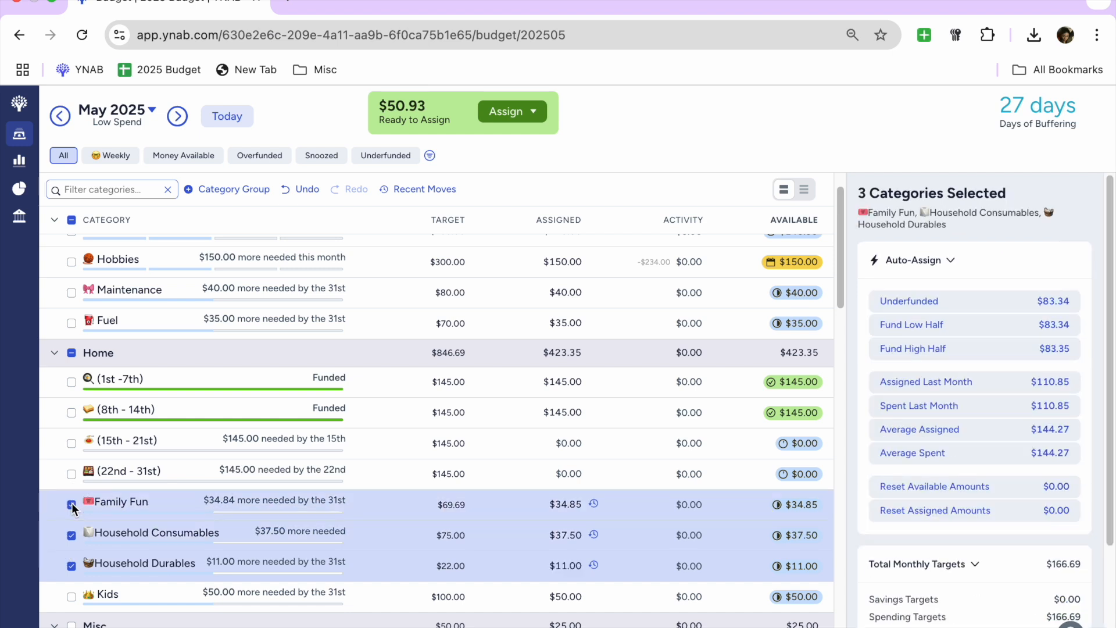
{"action": "left_click", "coordinate": [72, 535]}
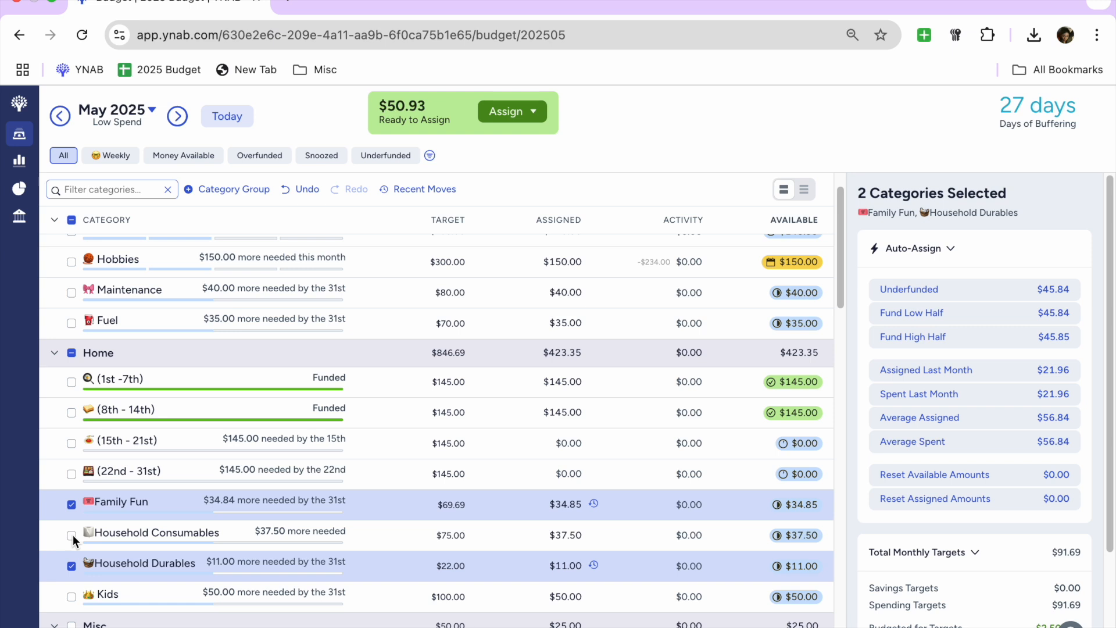
{"action": "left_click", "coordinate": [72, 504]}
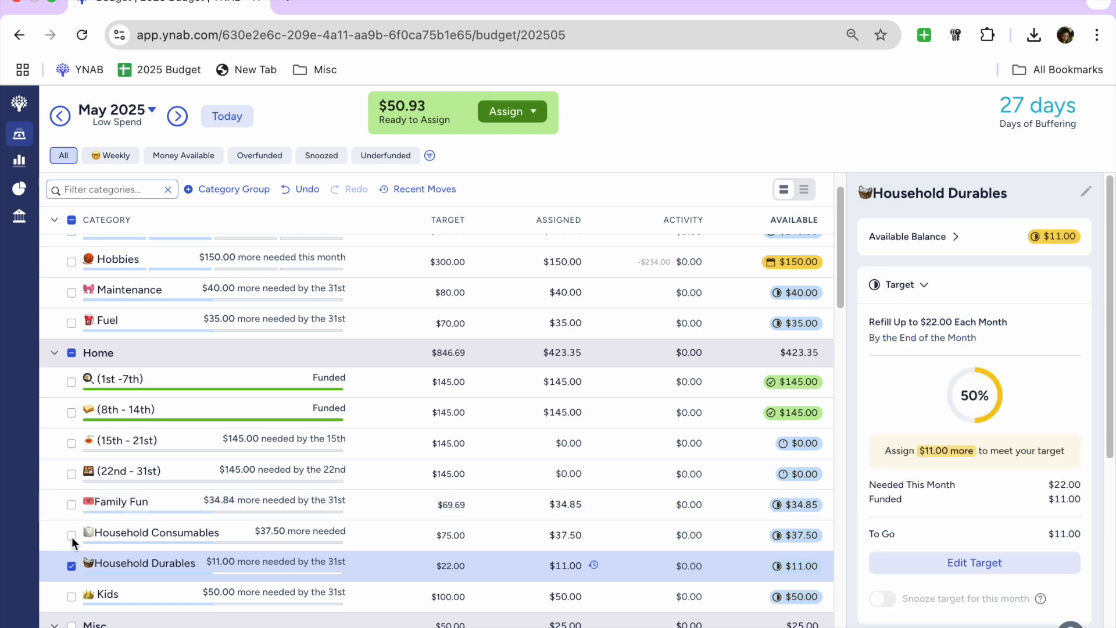
{"action": "left_click", "coordinate": [72, 535]}
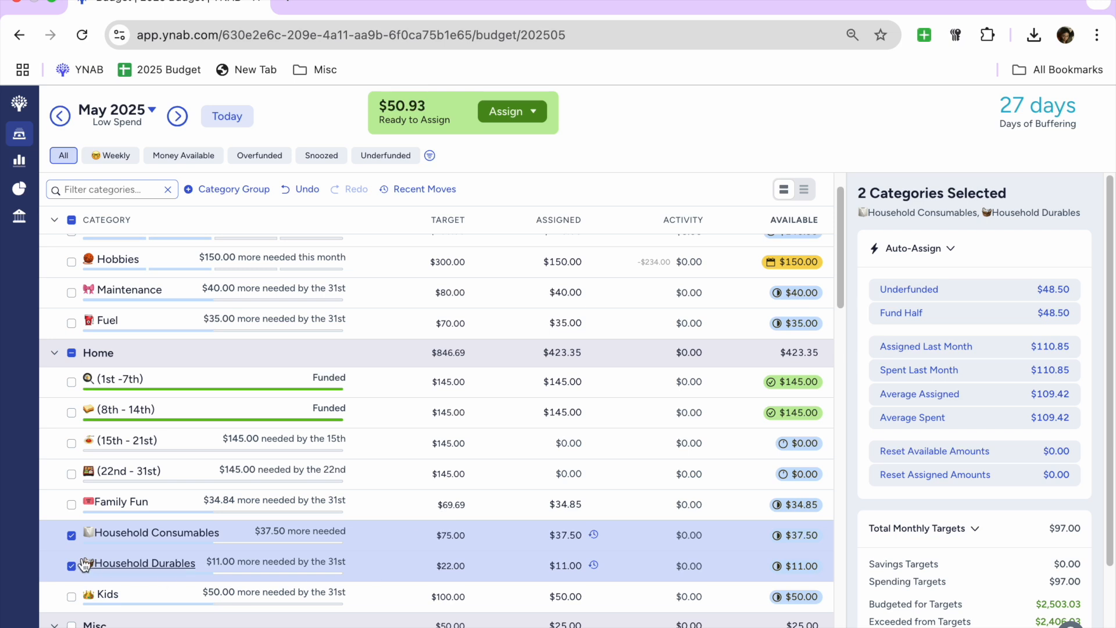
{"action": "left_click", "coordinate": [71, 535]}
{"action": "left_click", "coordinate": [71, 566]}
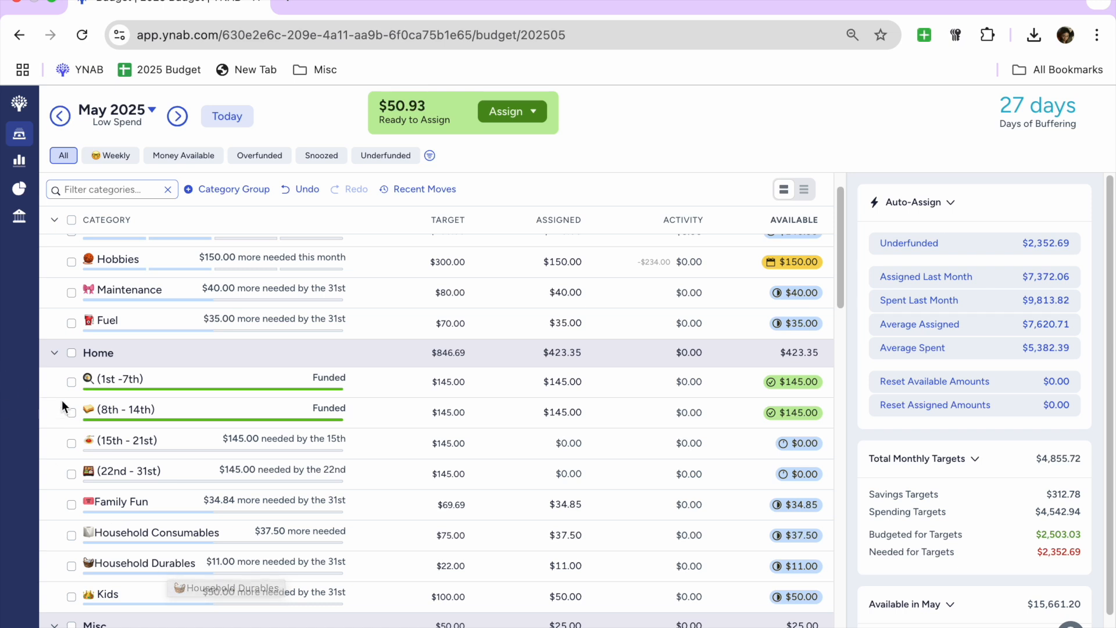
Collapse the Home group and assign $50.93 to the Medical category in Sinking Funds.
{"action": "left_click", "coordinate": [54, 354]}
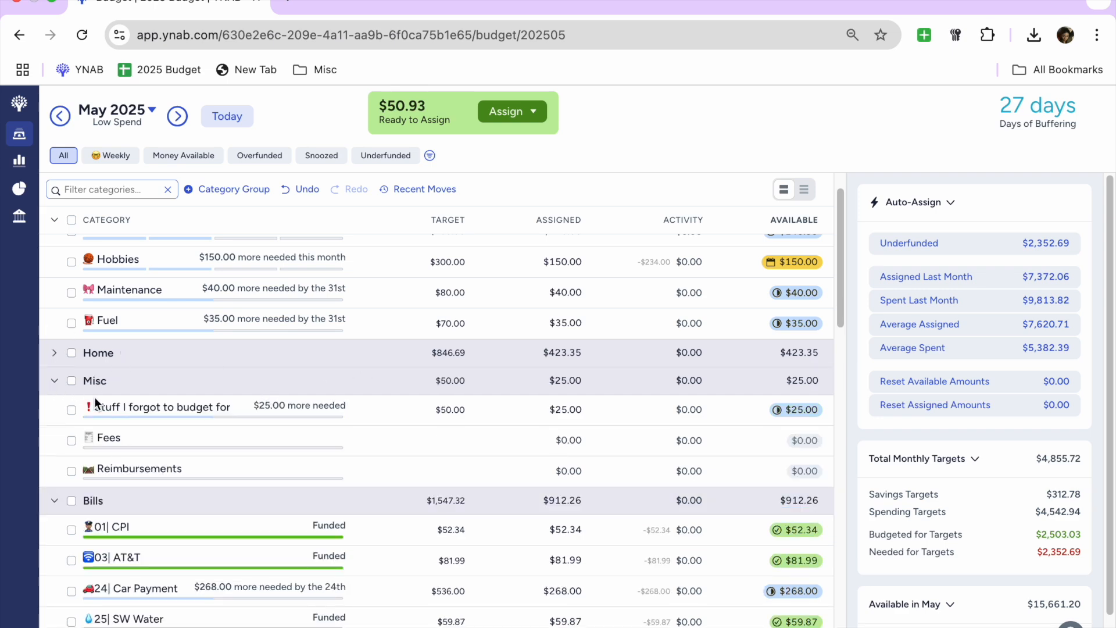
{"action": "scroll", "coordinate": [208, 444], "scroll_direction": "down", "scroll_amount": 1}
{"action": "scroll", "coordinate": [209, 444], "scroll_direction": "down", "scroll_amount": 7}
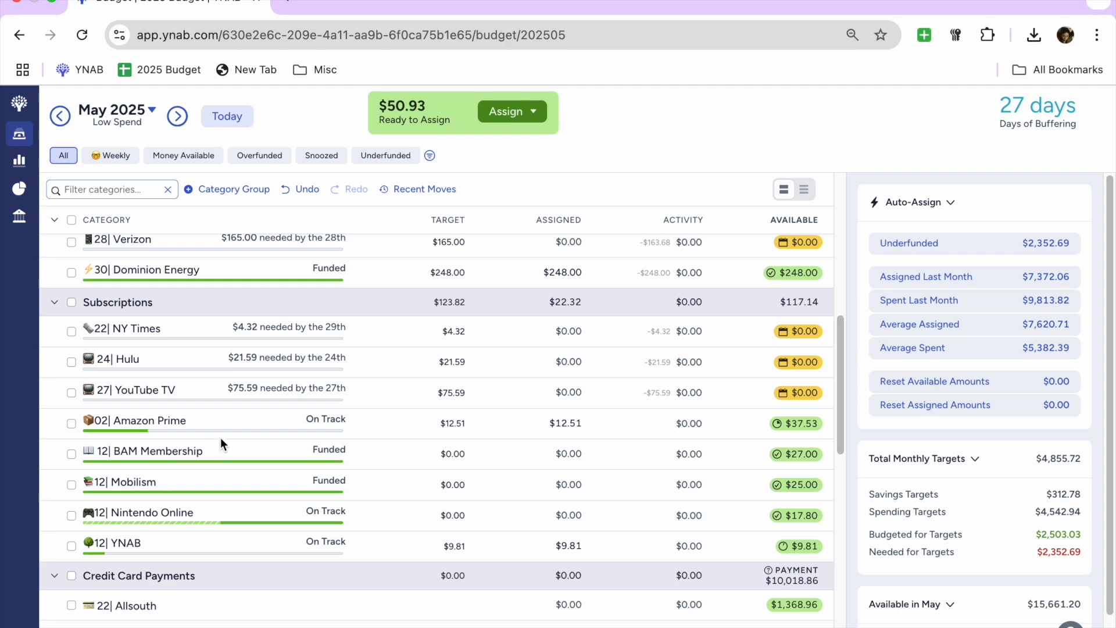
{"action": "scroll", "coordinate": [220, 437], "scroll_direction": "down", "scroll_amount": 6}
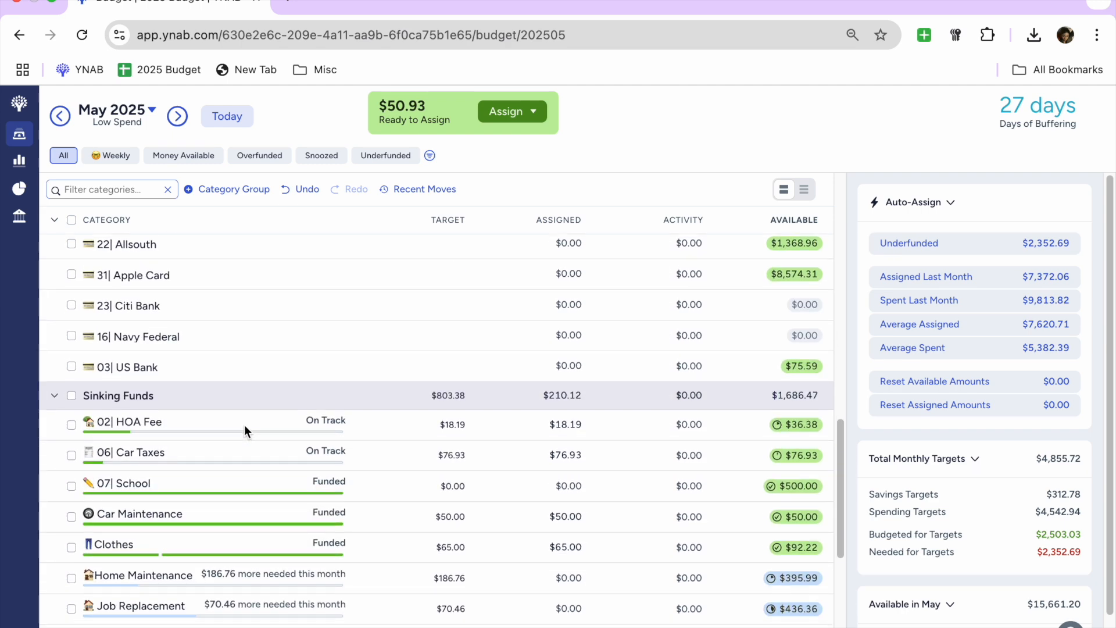
{"action": "scroll", "coordinate": [244, 427], "scroll_direction": "down", "scroll_amount": 2}
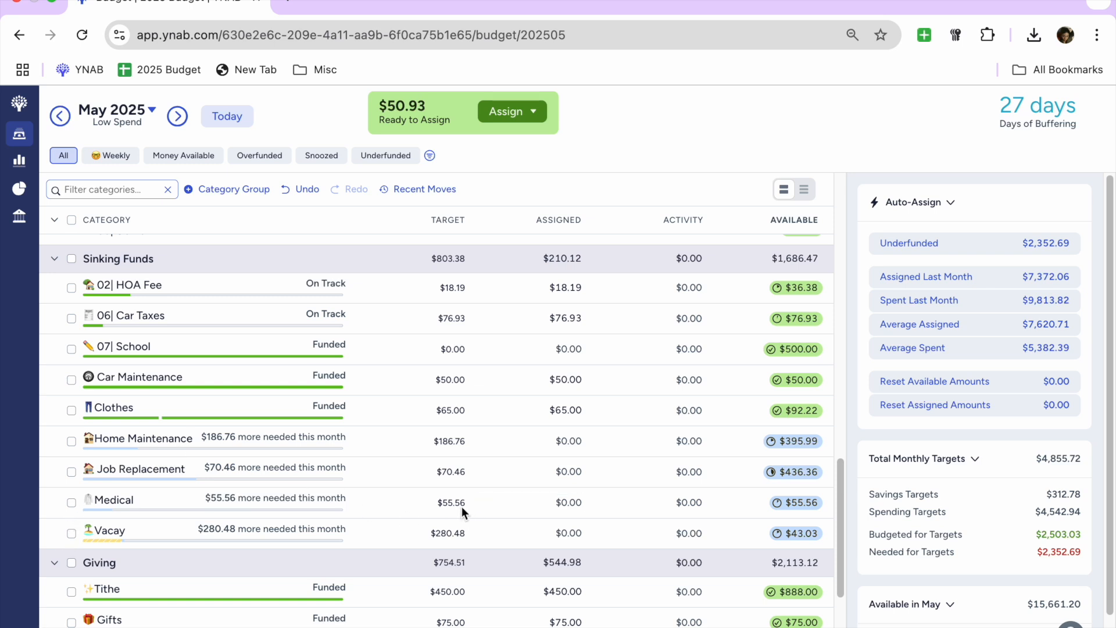
{"action": "left_click", "coordinate": [577, 503]}
{"action": "type", "text": "50.93"}
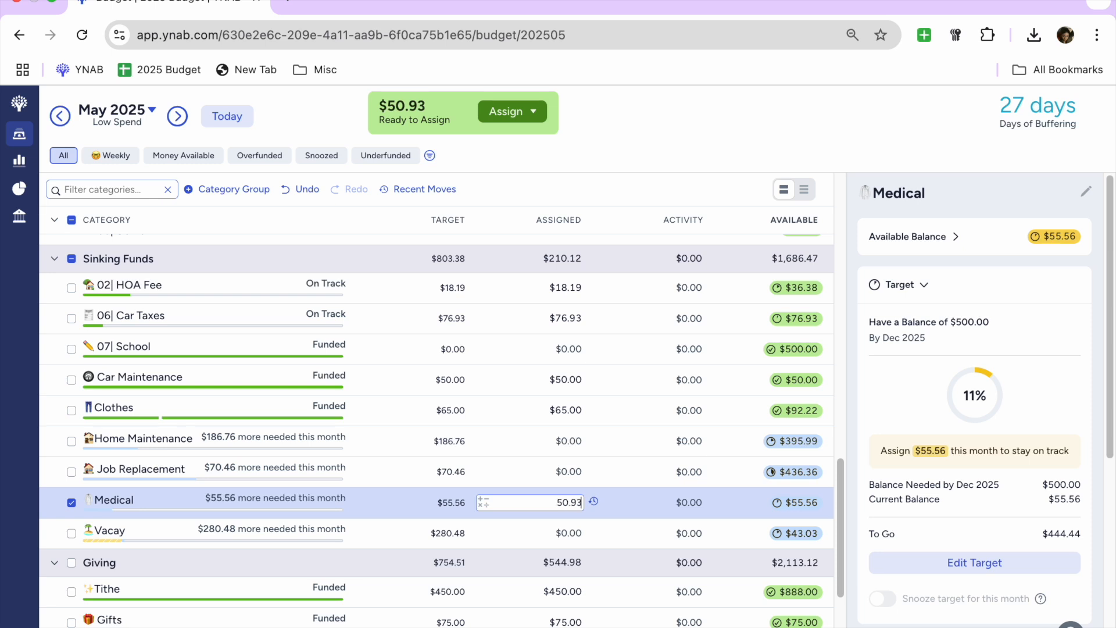
{"action": "key", "text": "Return"}
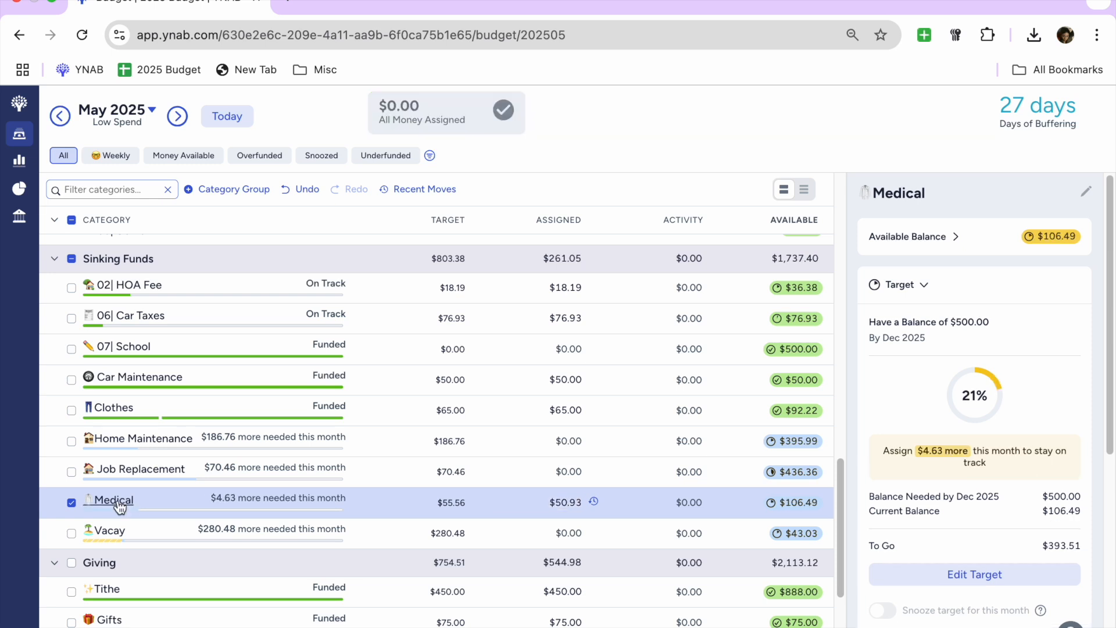
Clear the Medical selection and review May 2025 funding across all category groups, briefly checking the Wish Farm group's combined auto-assign amounts.
{"action": "left_click", "coordinate": [71, 502]}
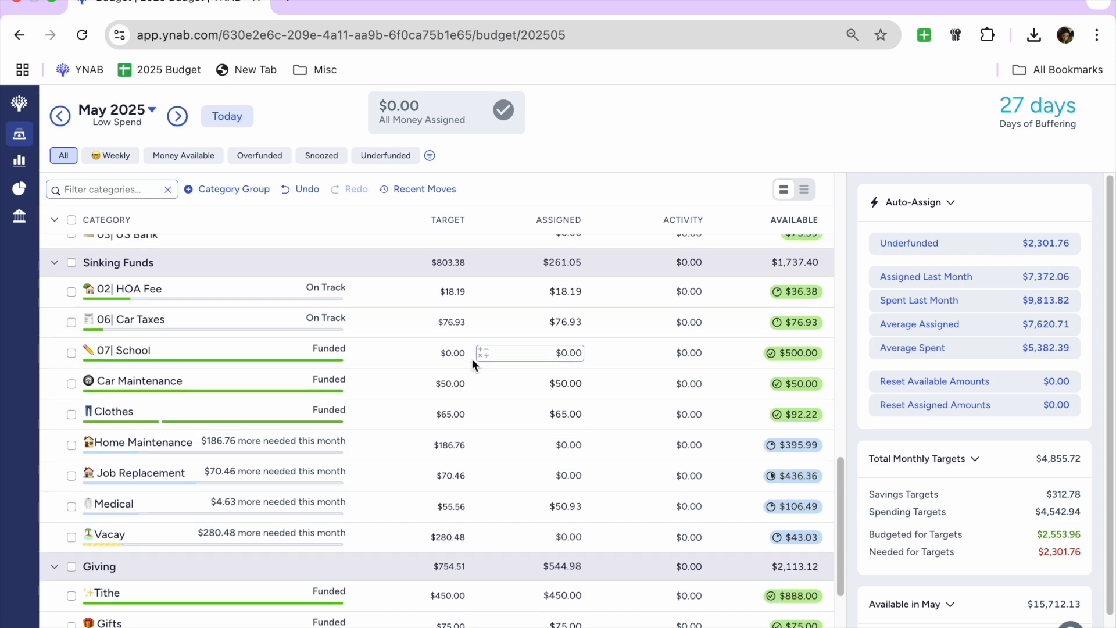
{"action": "scroll", "coordinate": [472, 359], "scroll_direction": "up", "scroll_amount": 5}
{"action": "scroll", "coordinate": [602, 359], "scroll_direction": "up", "scroll_amount": 5}
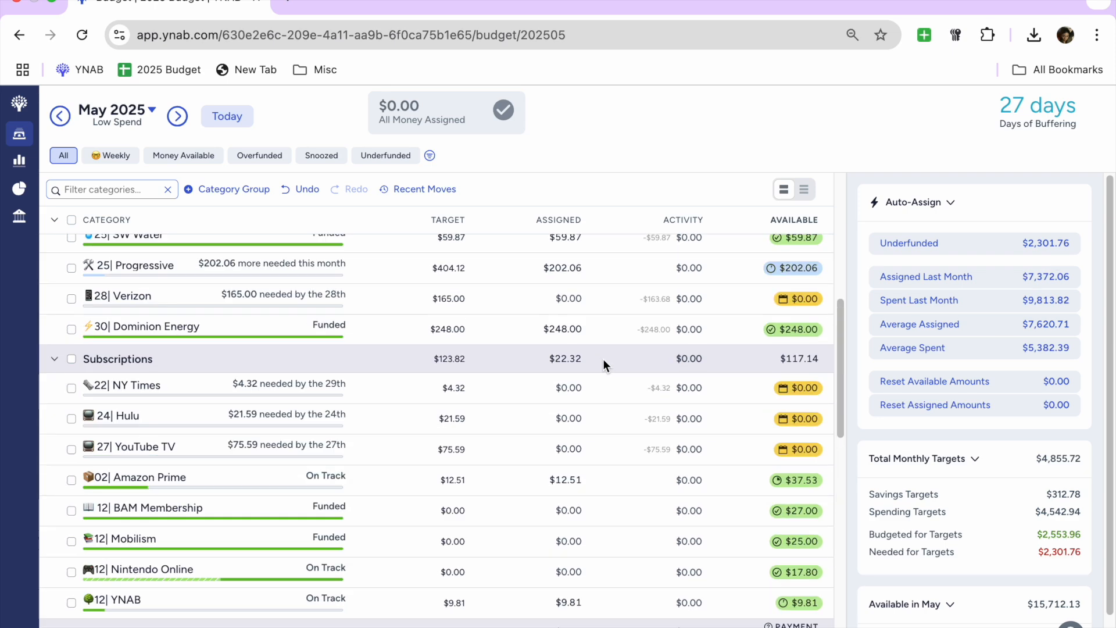
{"action": "scroll", "coordinate": [214, 507], "scroll_direction": "down", "scroll_amount": 1}
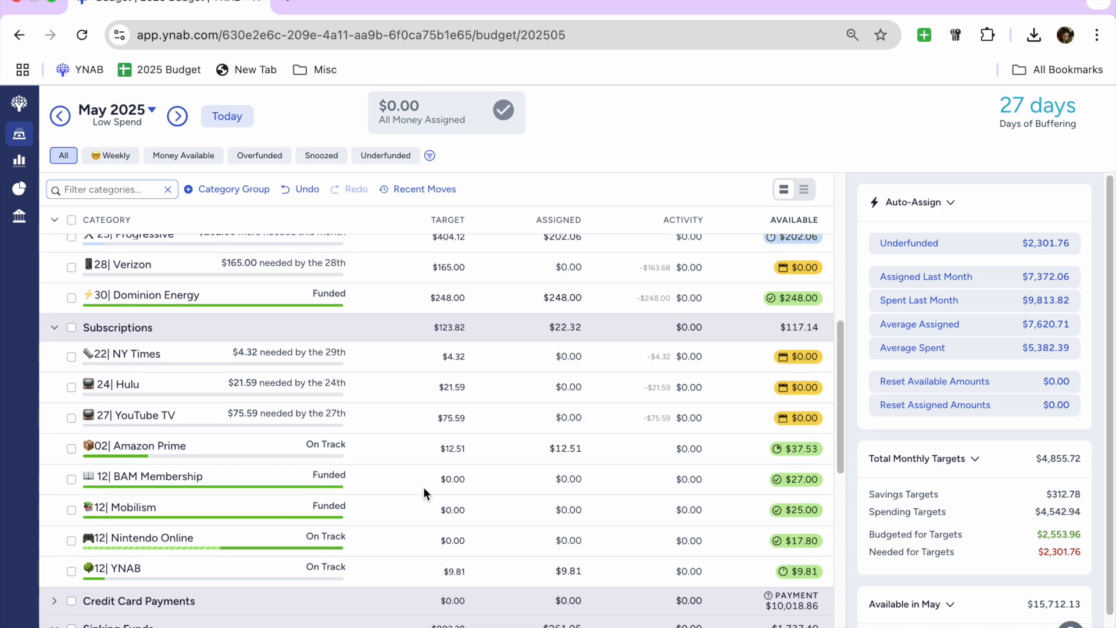
{"action": "scroll", "coordinate": [486, 468], "scroll_direction": "down", "scroll_amount": 2}
{"action": "scroll", "coordinate": [486, 469], "scroll_direction": "down", "scroll_amount": 7}
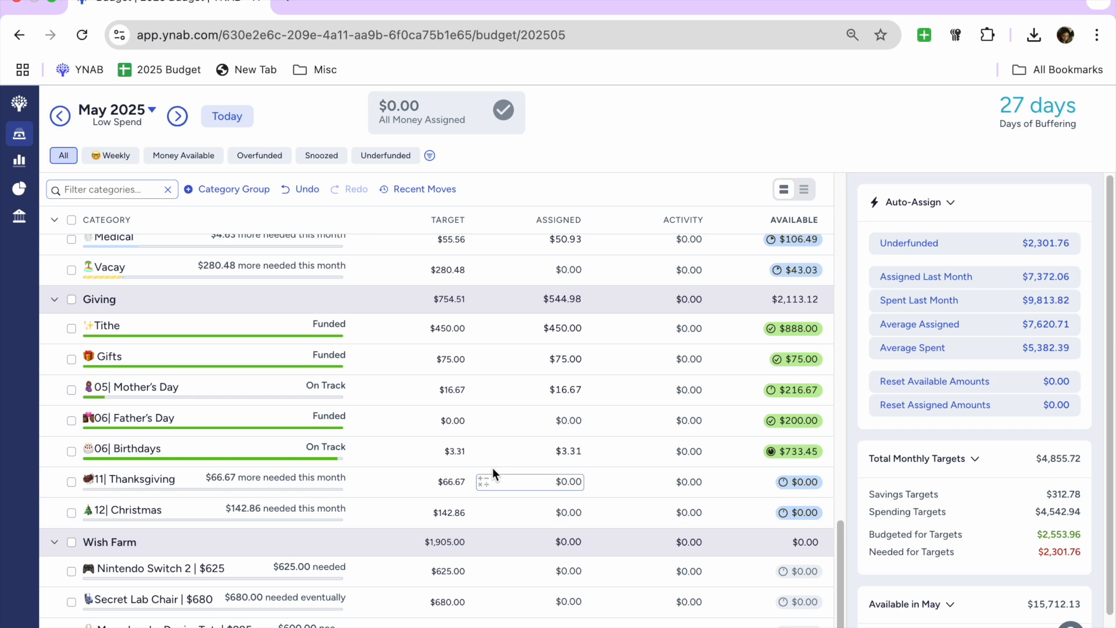
{"action": "left_click", "coordinate": [75, 541]}
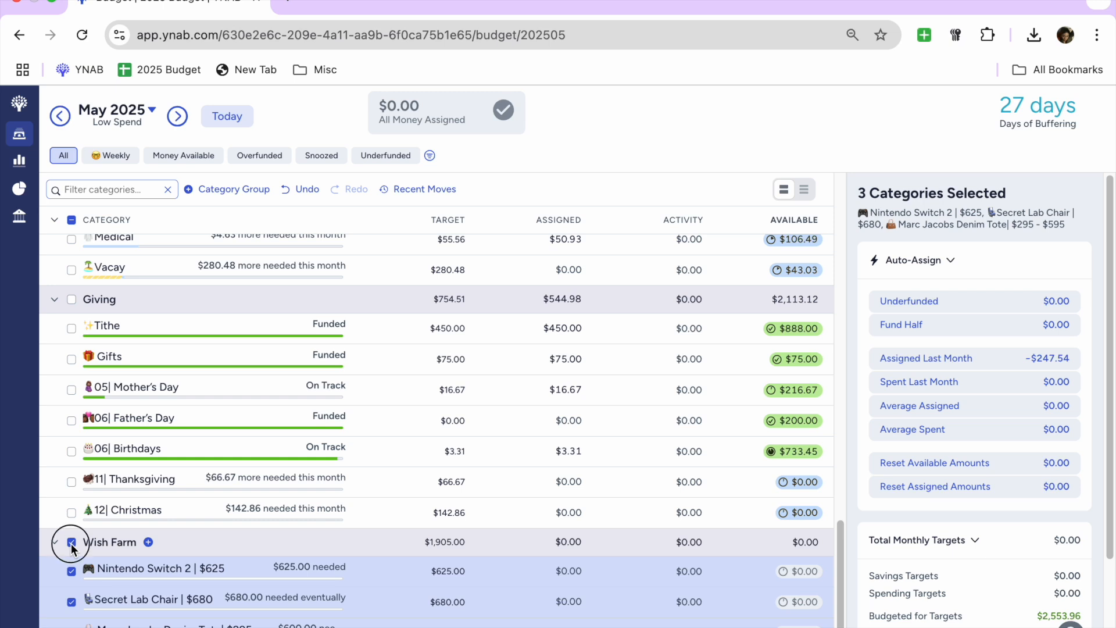
{"action": "left_click", "coordinate": [71, 543]}
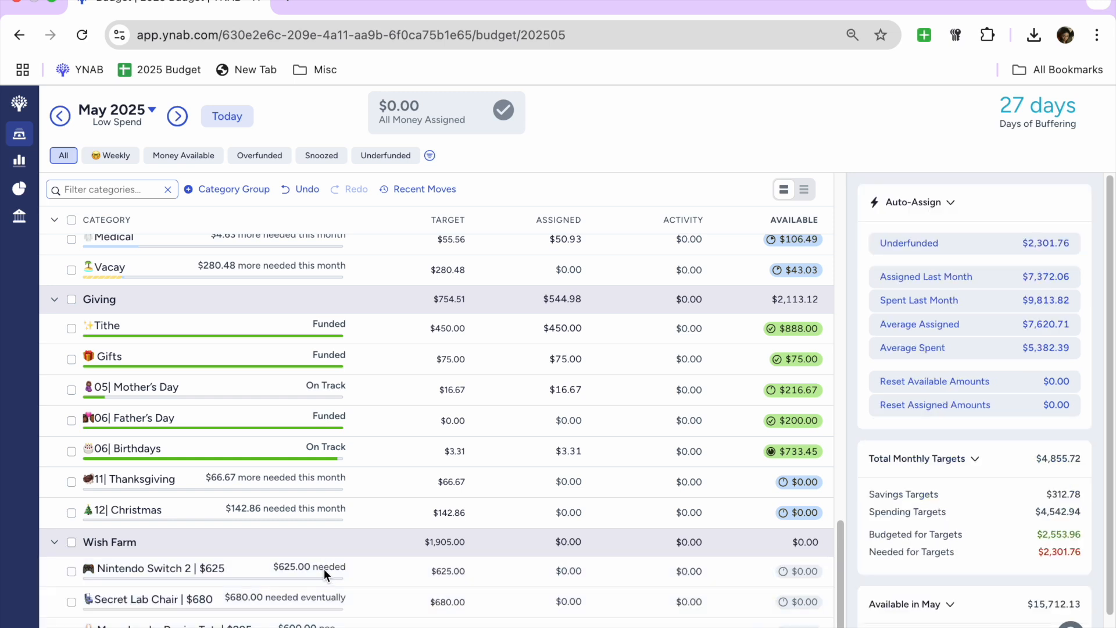
{"action": "scroll", "coordinate": [305, 583], "scroll_direction": "up", "scroll_amount": 1}
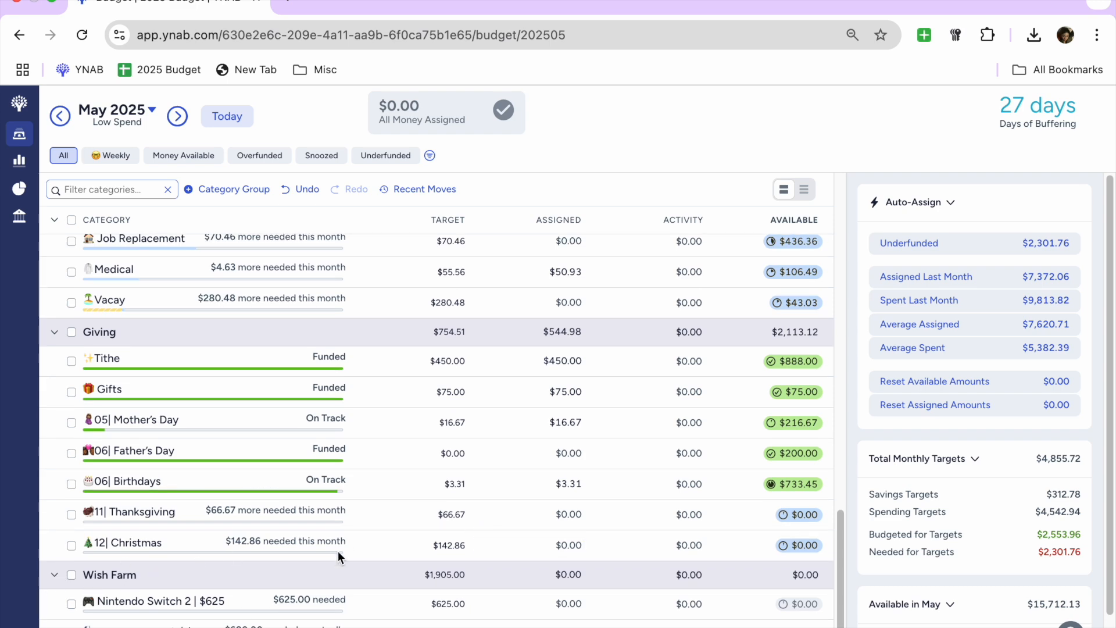
{"action": "scroll", "coordinate": [357, 550], "scroll_direction": "up", "scroll_amount": 1}
{"action": "scroll", "coordinate": [357, 549], "scroll_direction": "down", "scroll_amount": 2}
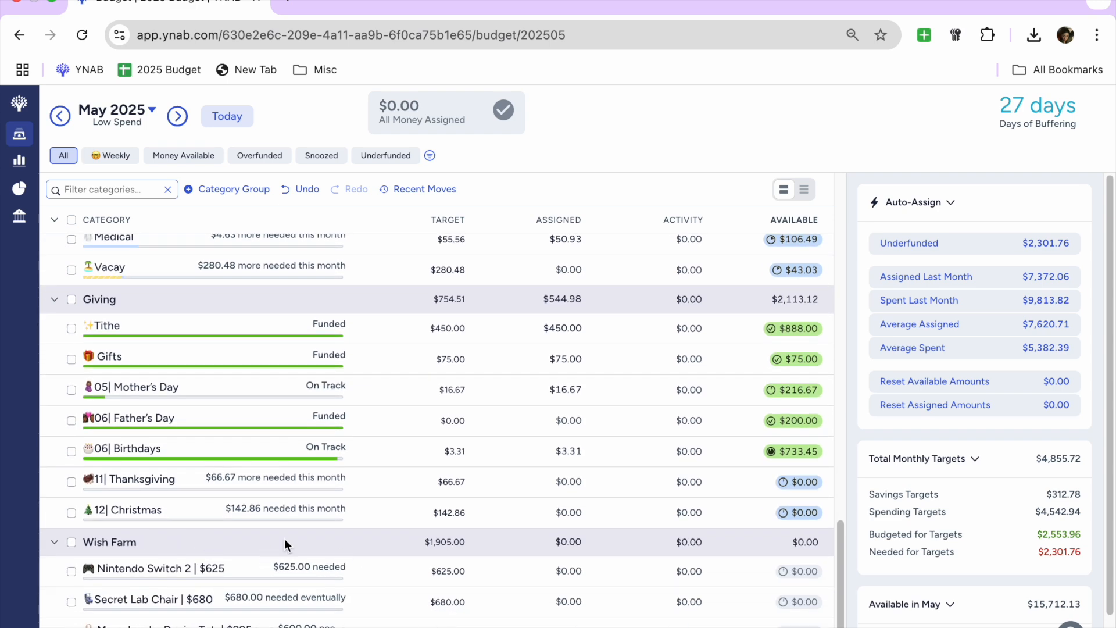
{"action": "scroll", "coordinate": [370, 539], "scroll_direction": "up", "scroll_amount": 15}
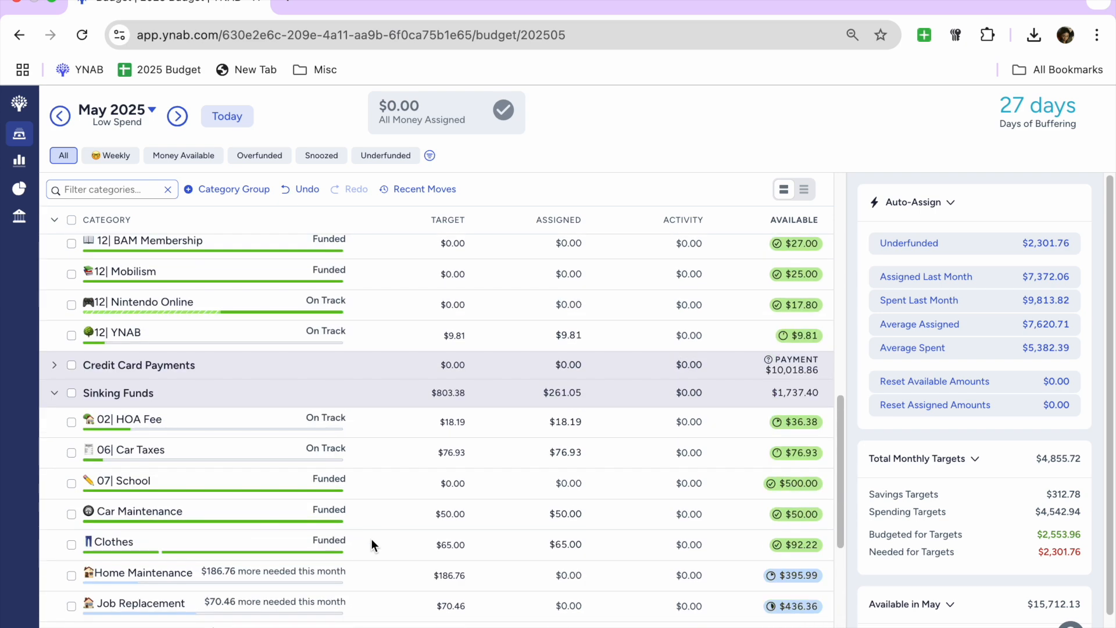
{"action": "scroll", "coordinate": [372, 537], "scroll_direction": "up", "scroll_amount": 5}
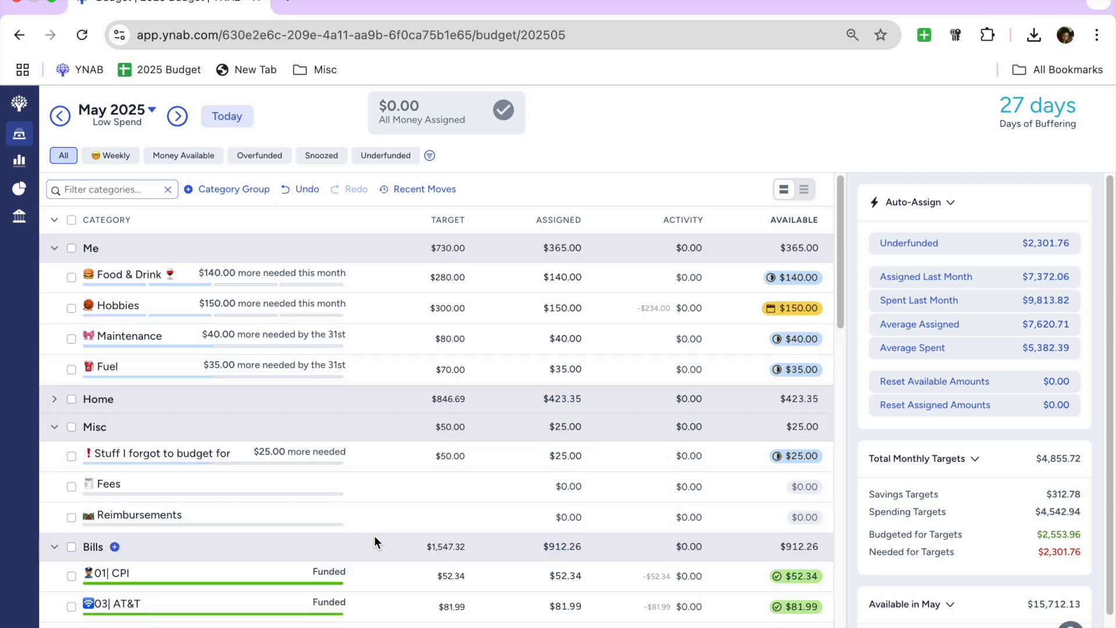